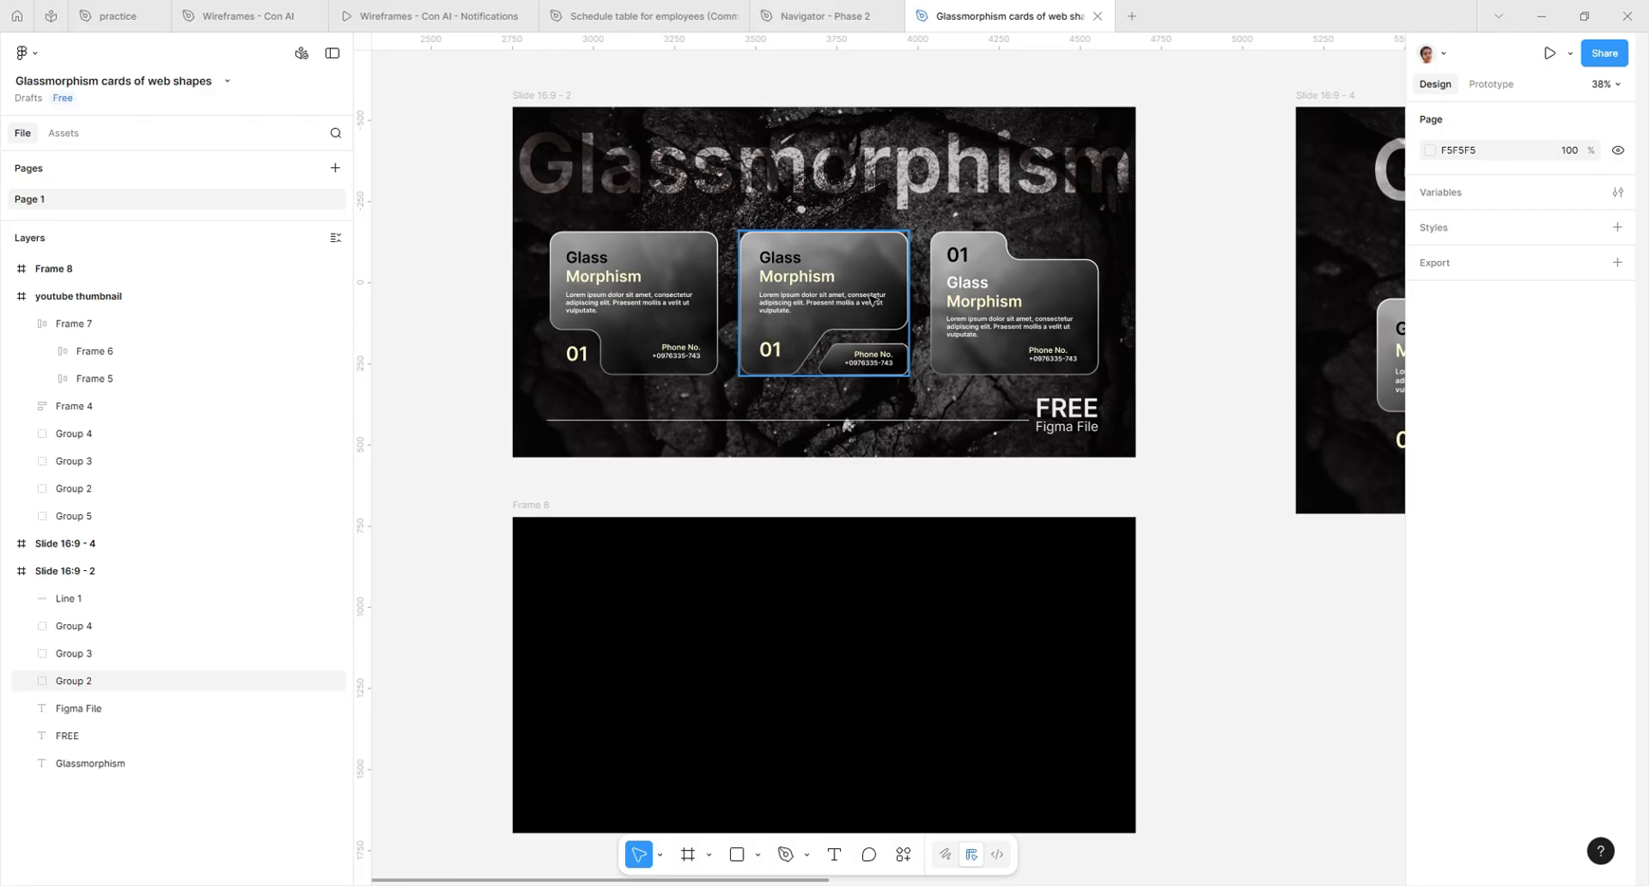
# Place a copy of the middle glass card from the slide above in the black Frame 8, at about X 234, Y 284
pyautogui.moveTo(874, 282); pyautogui.dragTo(726, 658)
pyautogui.scroll(-3, 756, 601)
pyautogui.scroll(2, 749, 554)
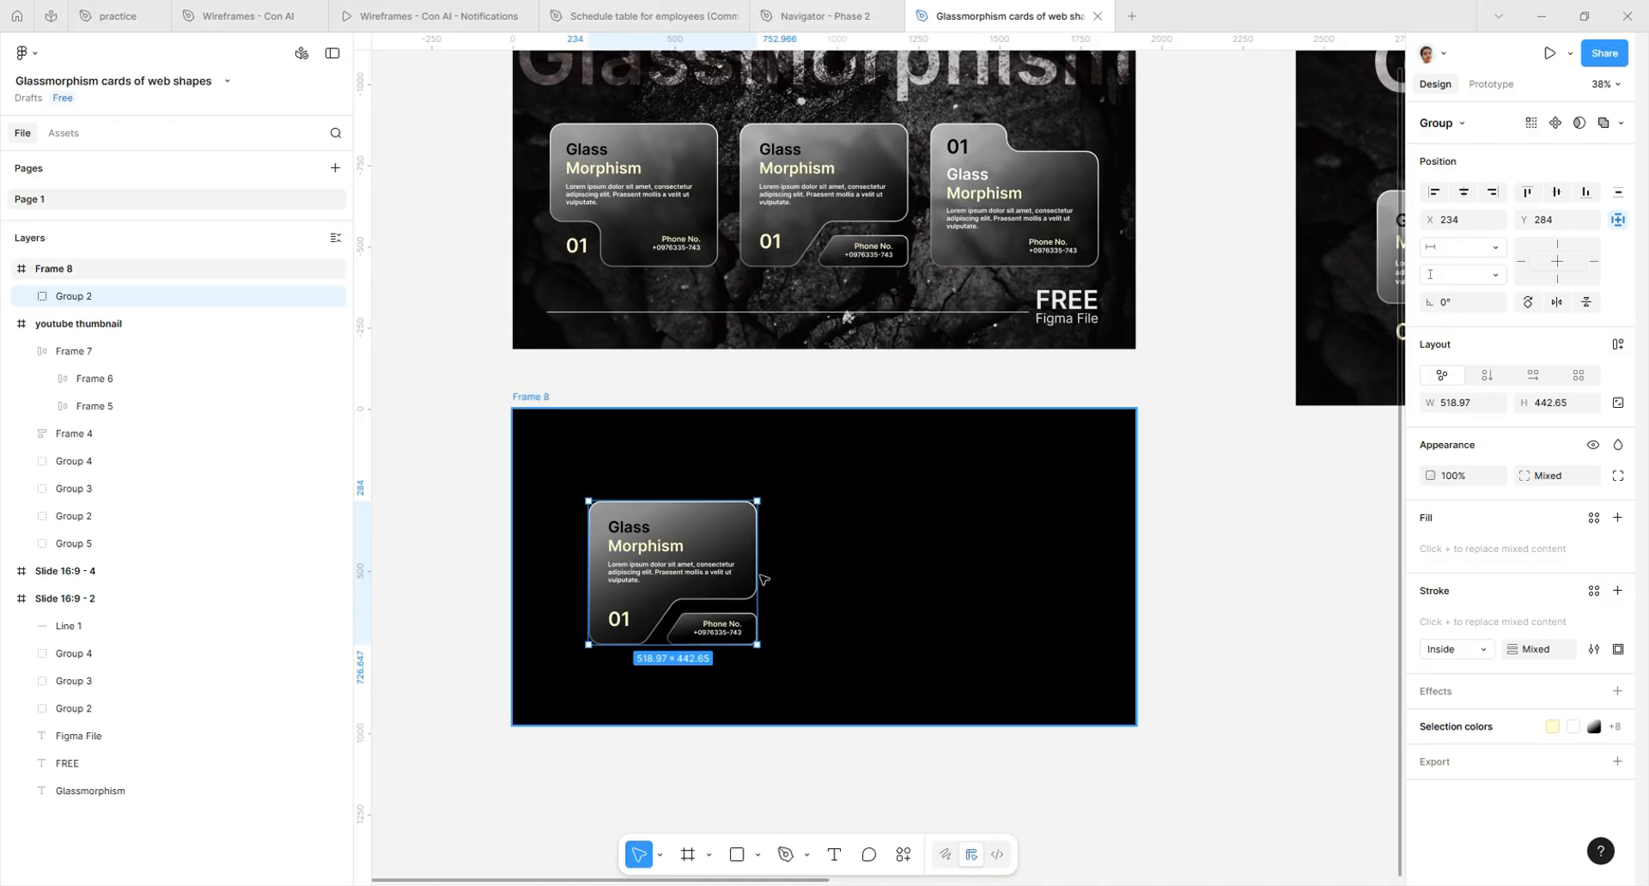
pyautogui.scroll(3, 781, 564)
pyautogui.scroll(2, 783, 565)
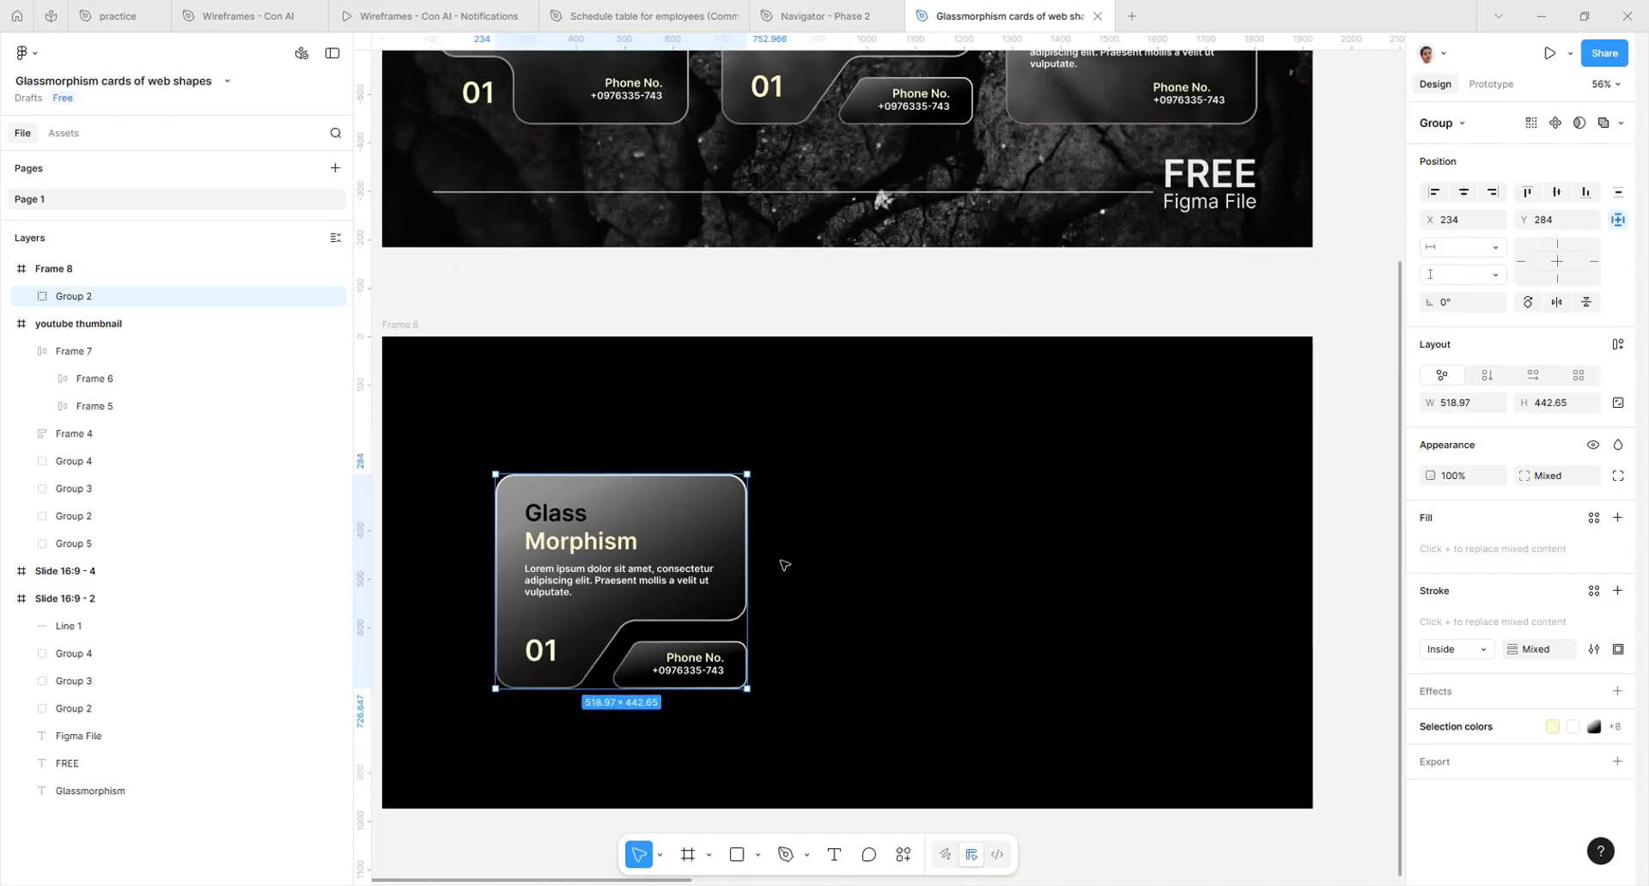
# Hide the text layers Frame 3 and Frame 4 inside the copied card group, leaving its glass shapes shown
pyautogui.click(28, 297)
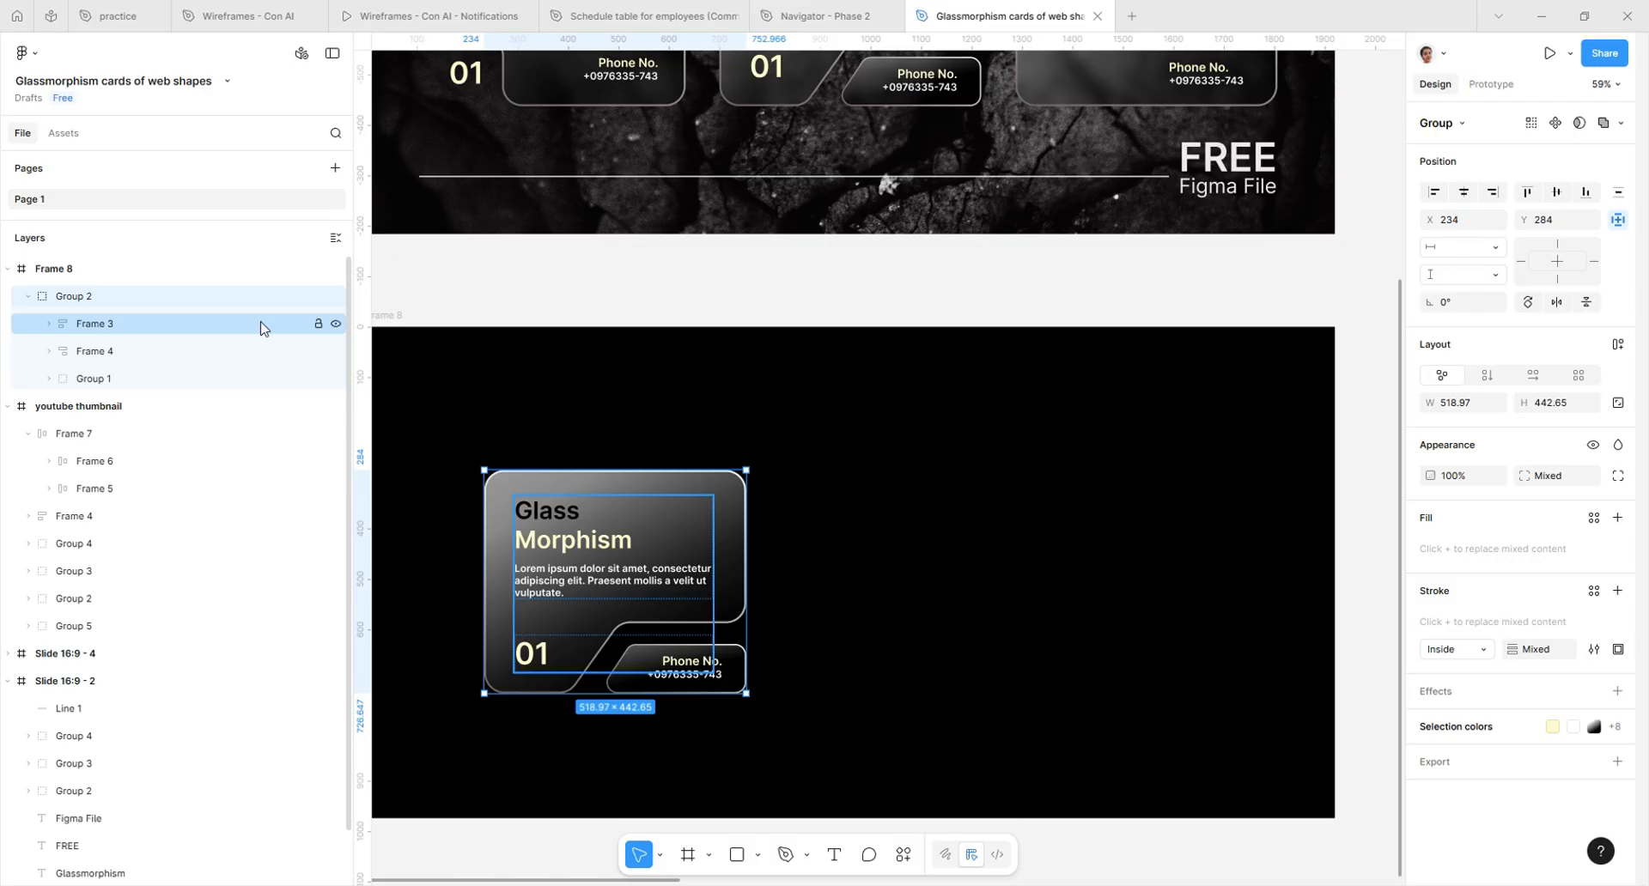
pyautogui.click(336, 324)
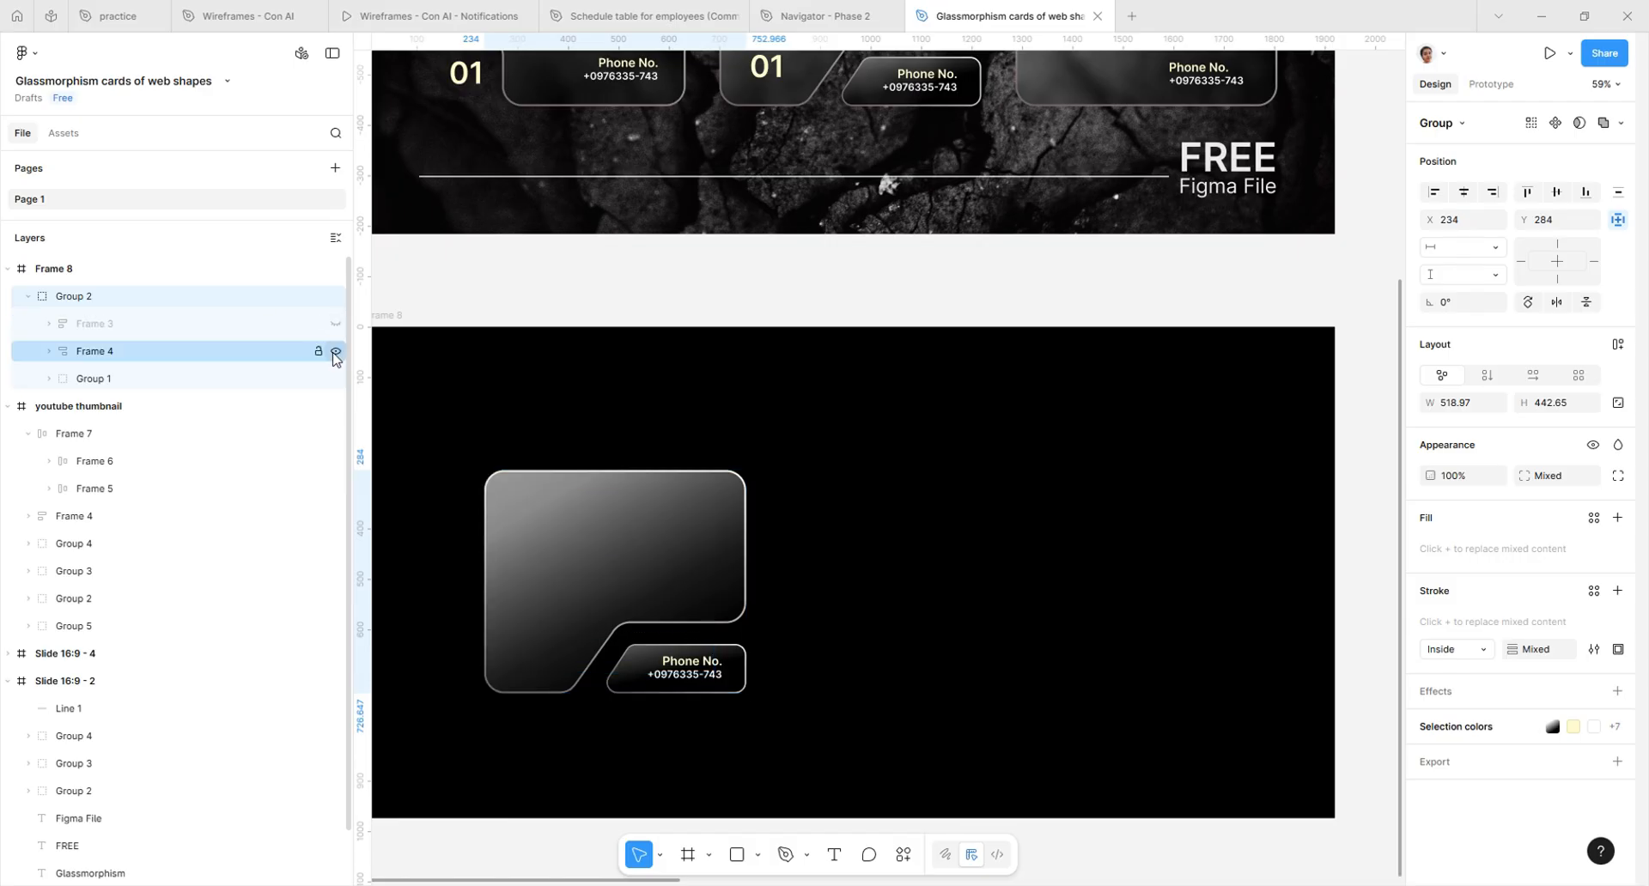
pyautogui.click(336, 351)
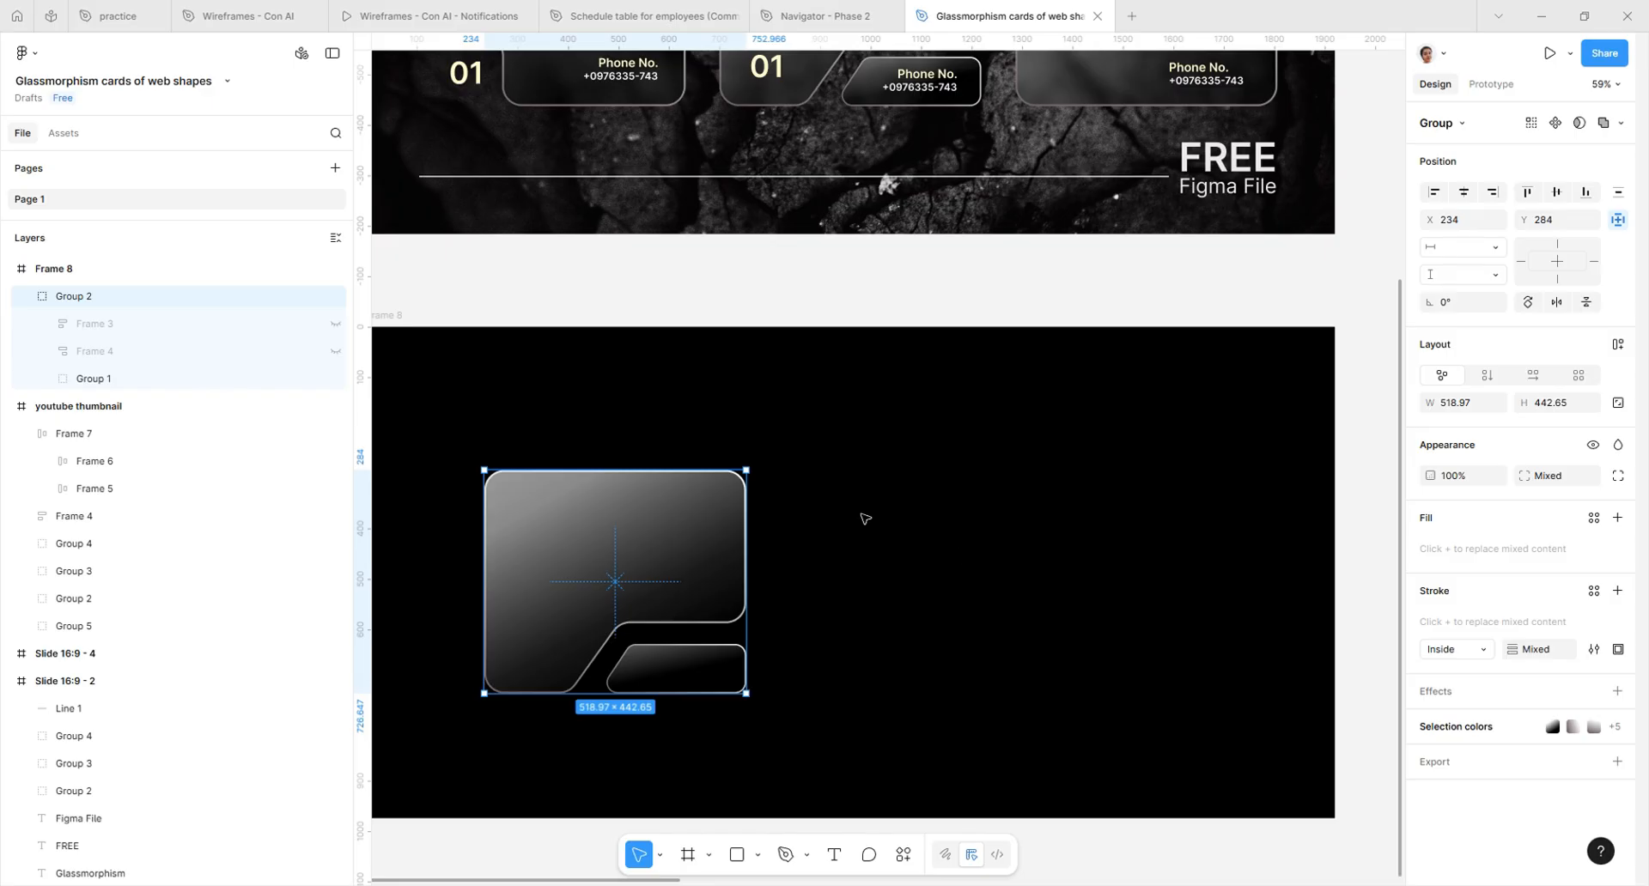
# Draw a rectangle about 560 × 434 beside the card and shrink a duplicate to about 245 × 120 in its lower-right corner
pyautogui.press('r')
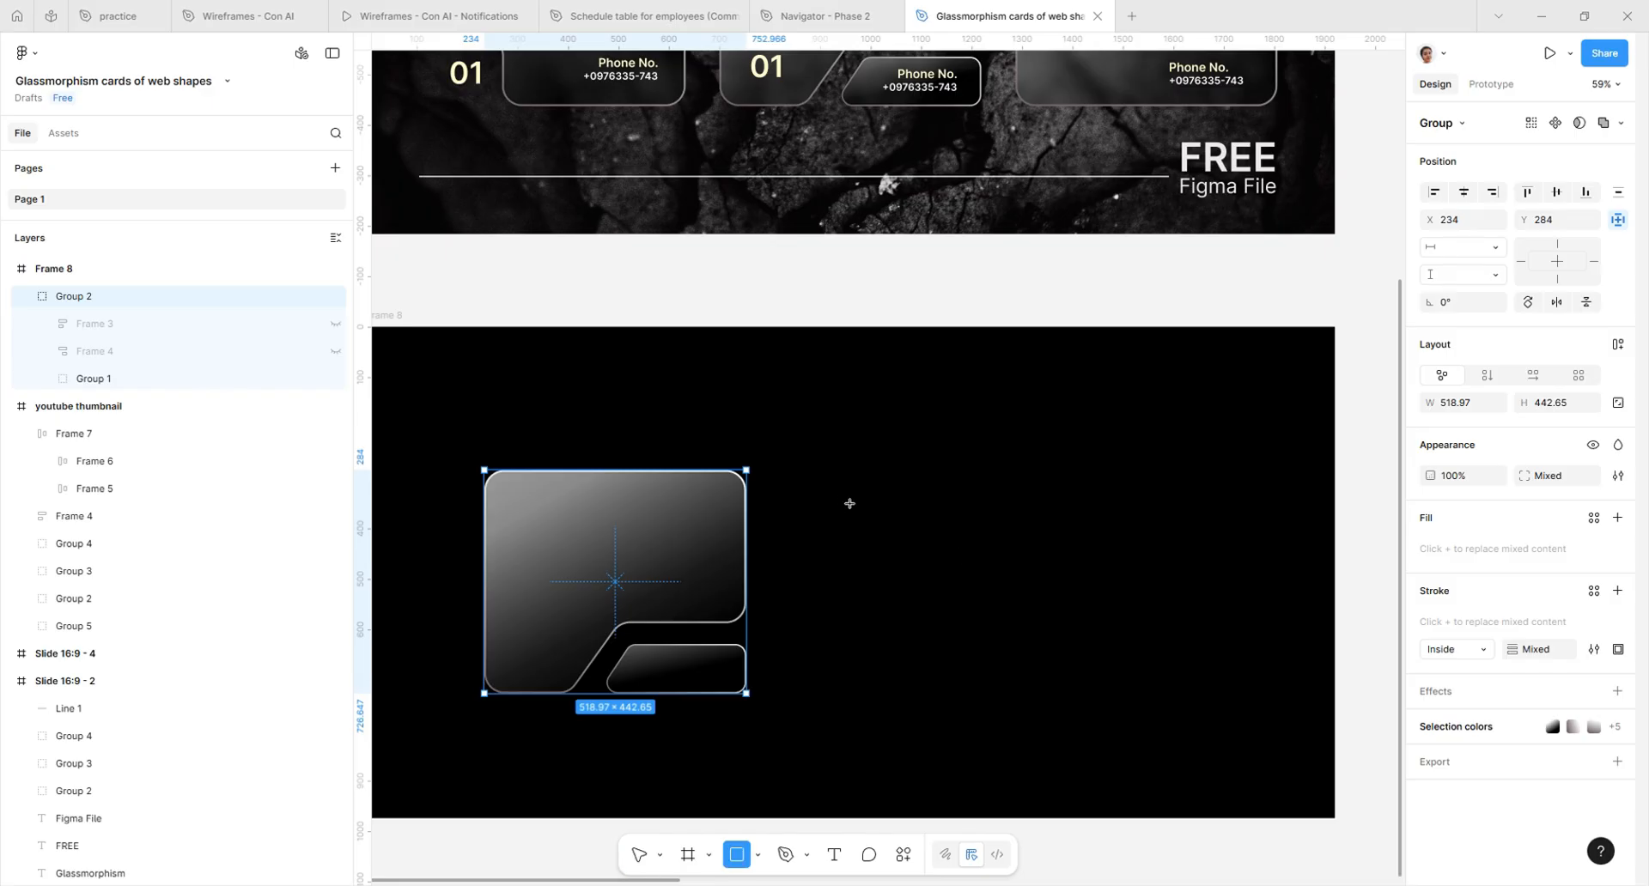
pyautogui.moveTo(836, 487); pyautogui.dragTo(1116, 699)
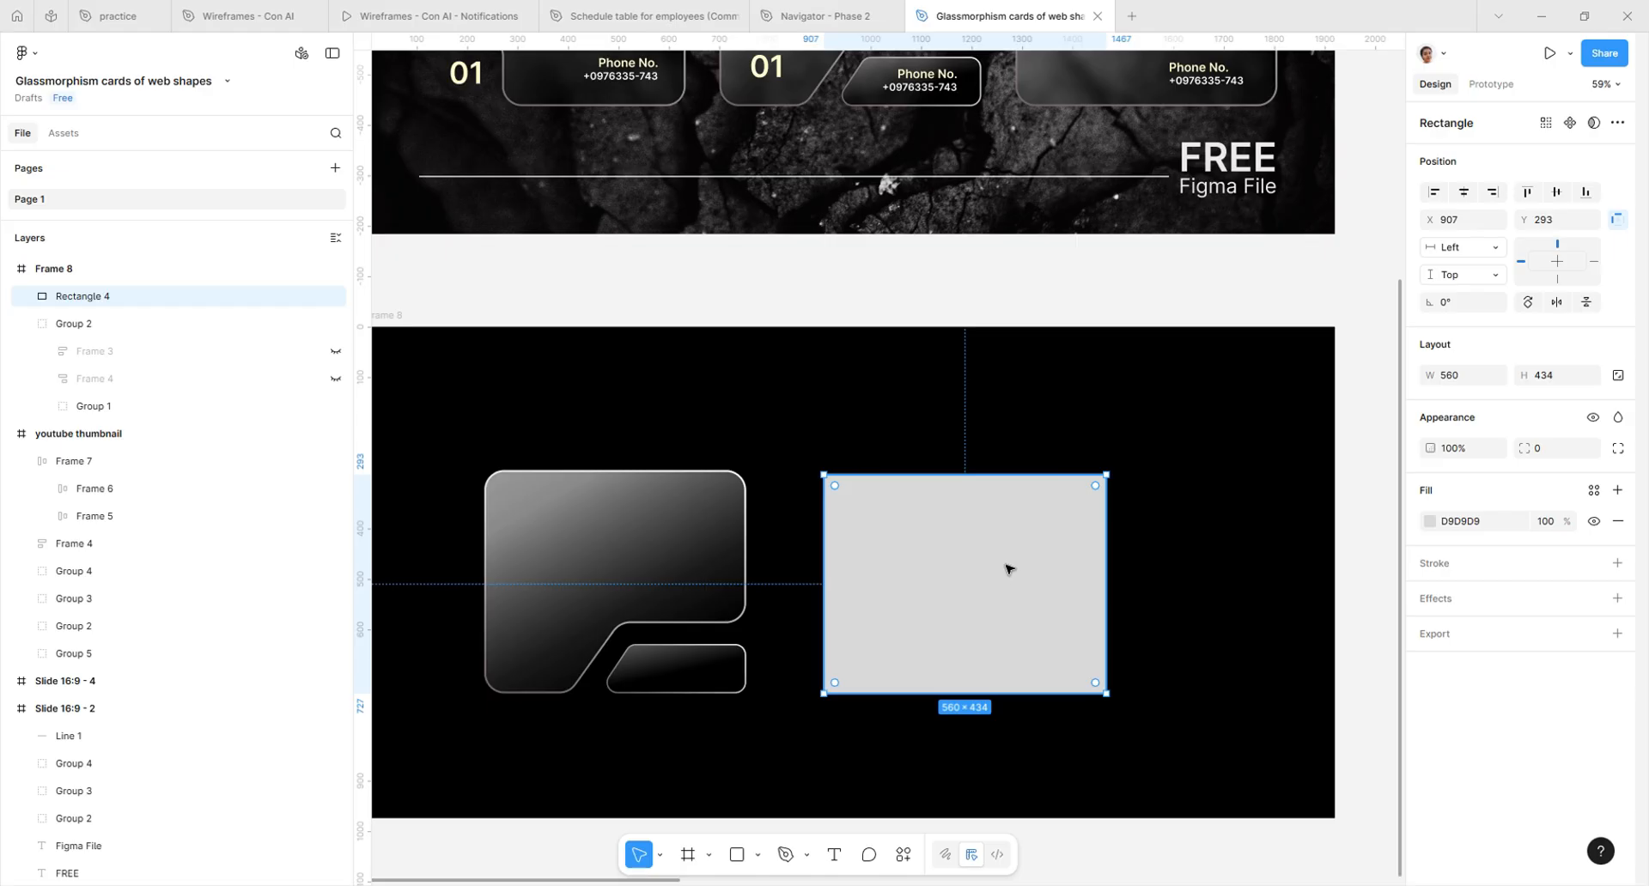
pyautogui.hotkey('ctrl', 'd')
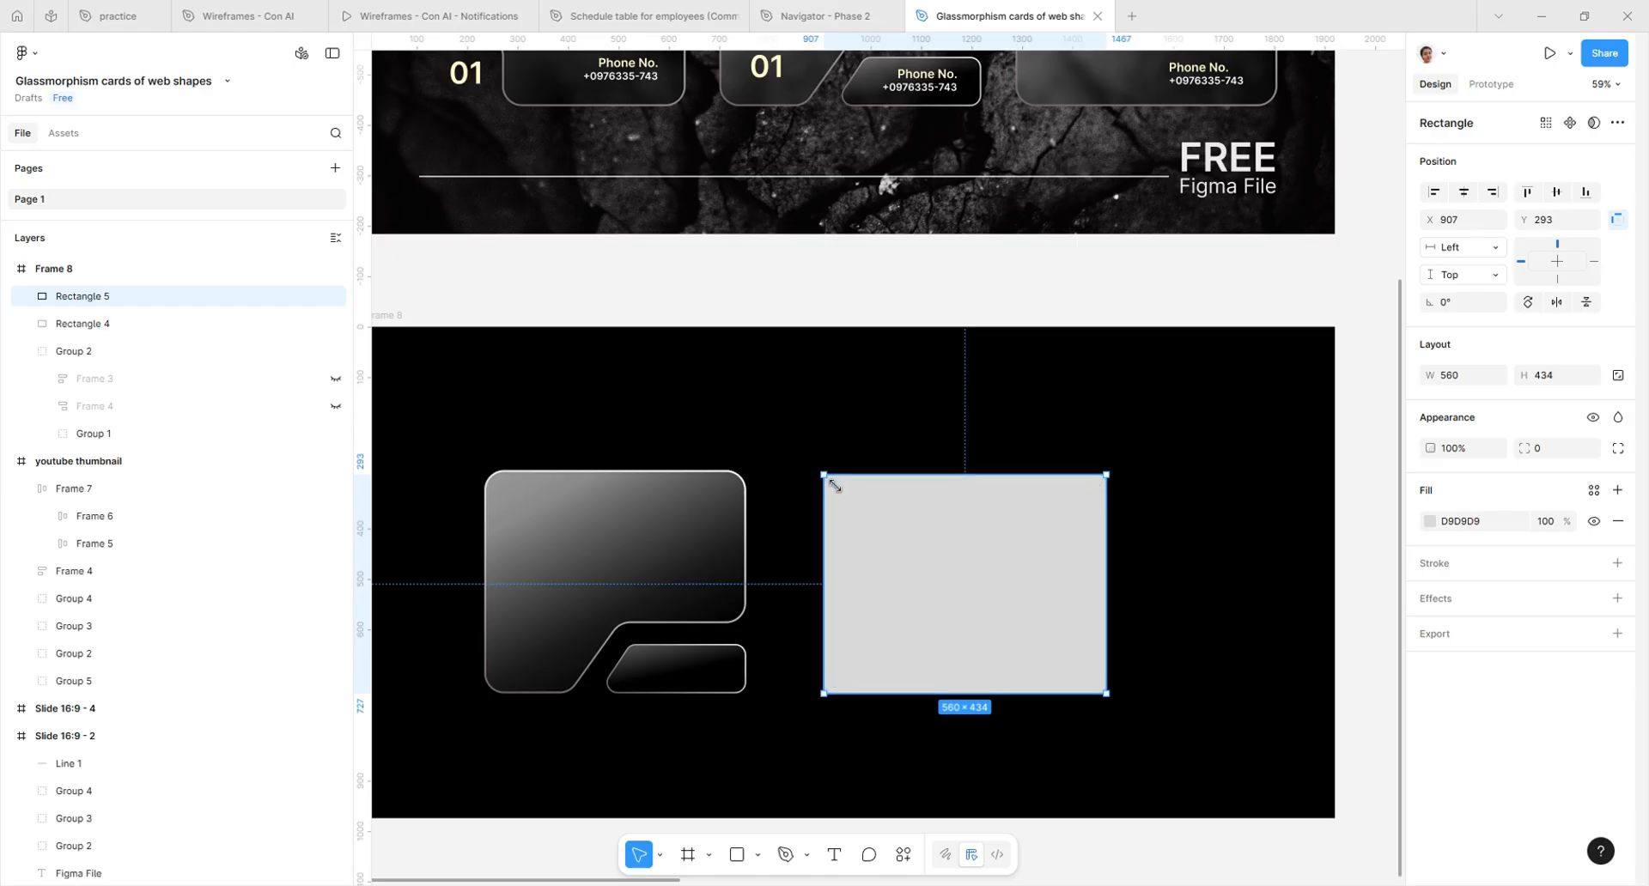
pyautogui.moveTo(834, 486); pyautogui.dragTo(996, 669)
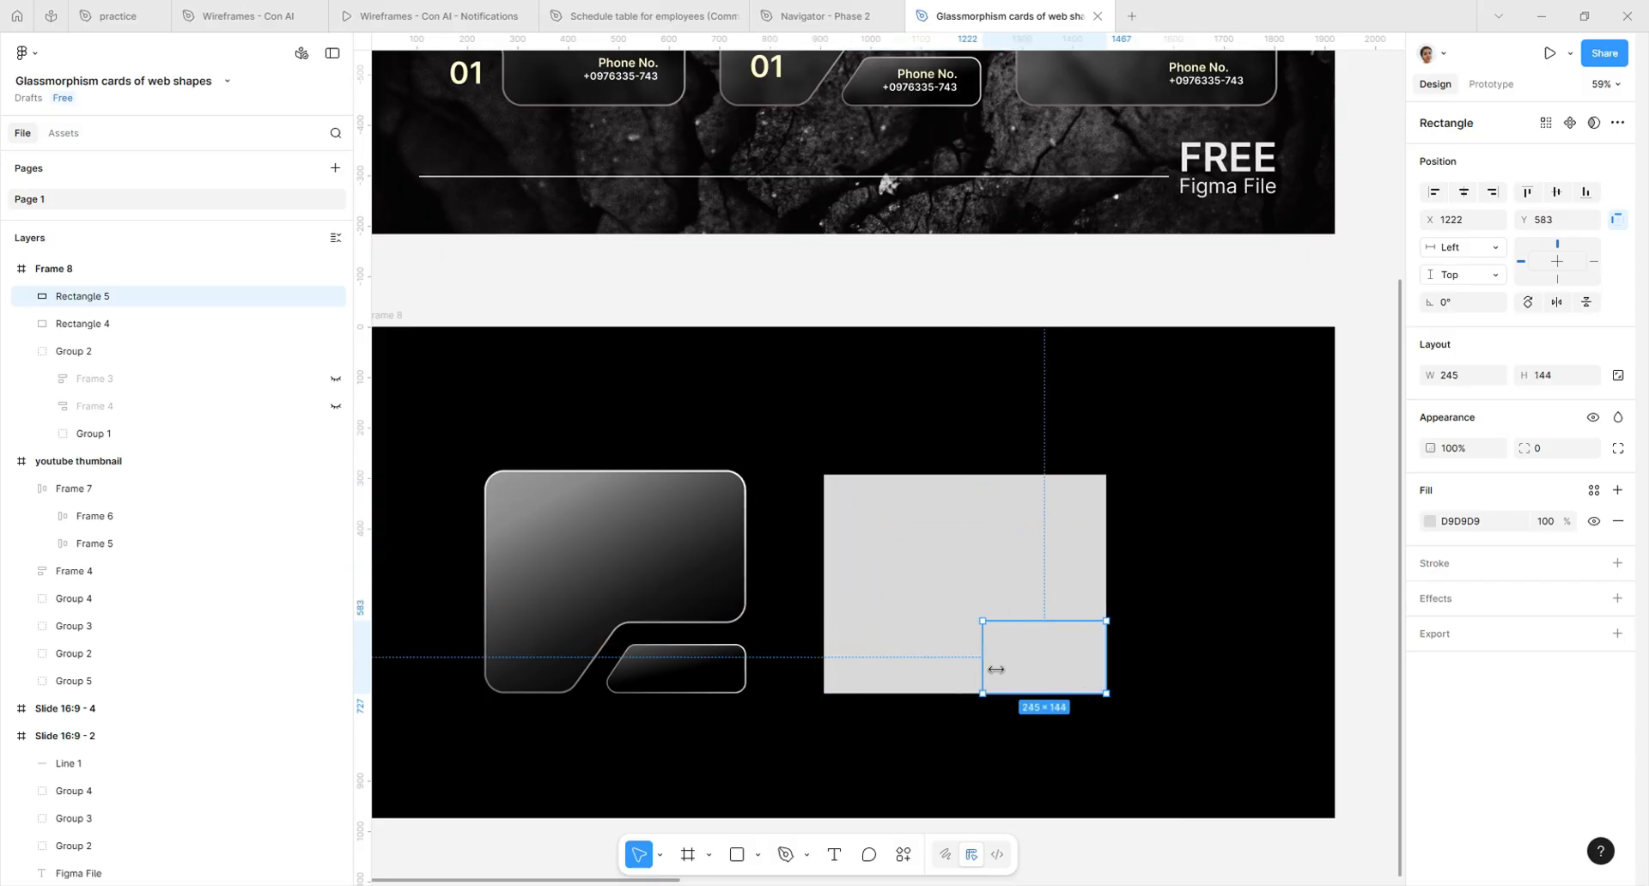
pyautogui.moveTo(1074, 634); pyautogui.dragTo(1073, 647)
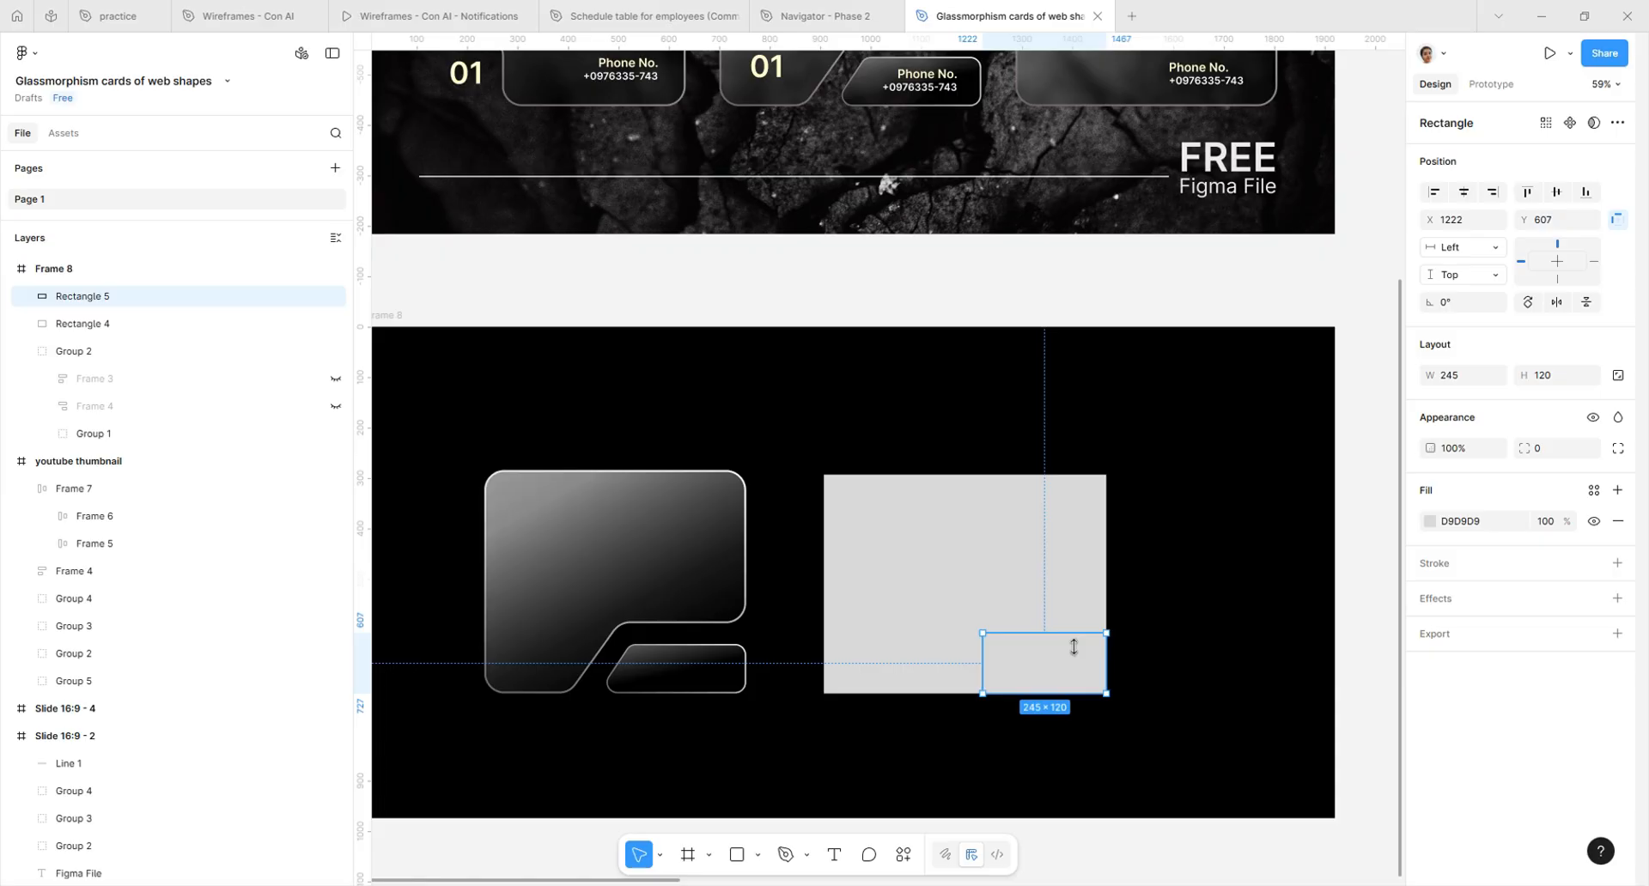
# Fill the small corner rectangle with white (FFFFFF)
pyautogui.click(1427, 522)
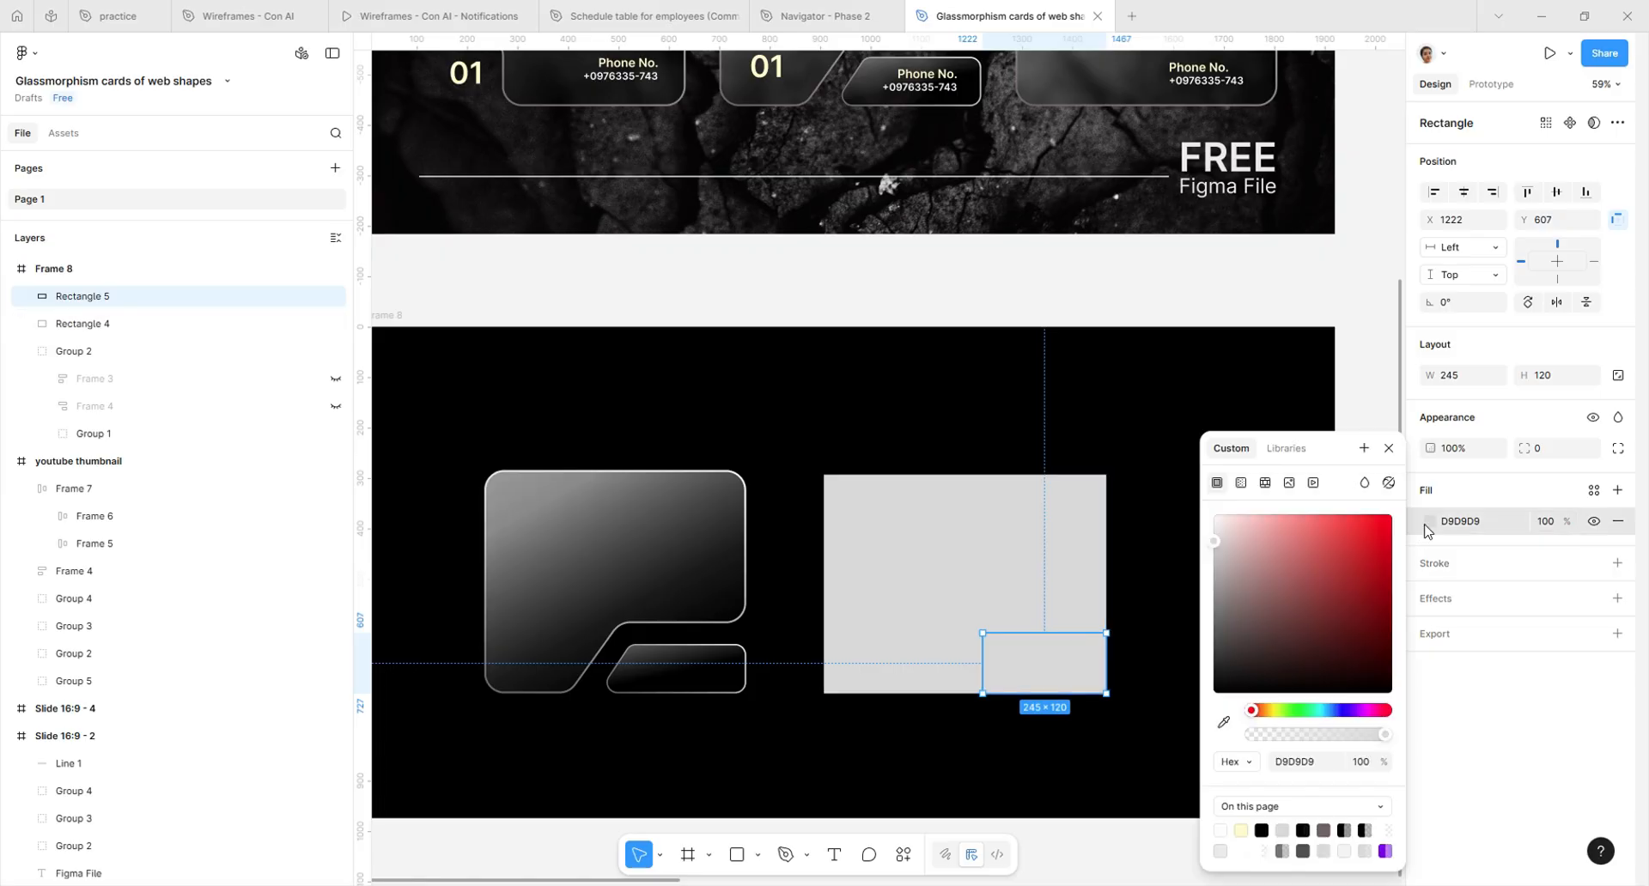
pyautogui.click(1221, 830)
pyautogui.click(1095, 730)
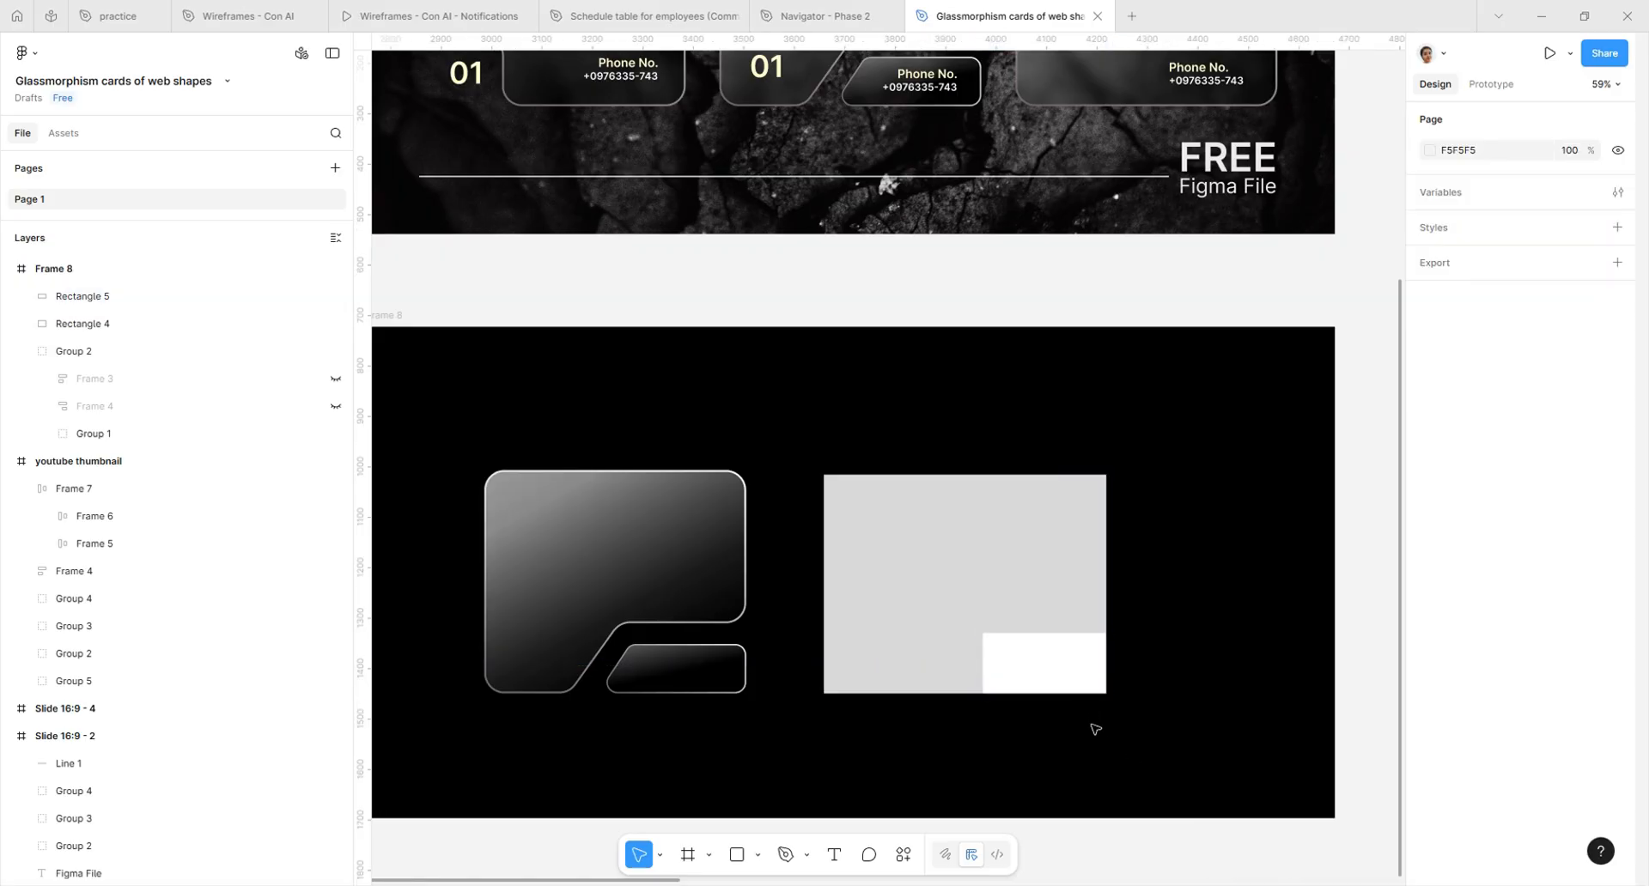
# Subtract the small white rectangle from the large grey rectangle
pyautogui.click(994, 570)
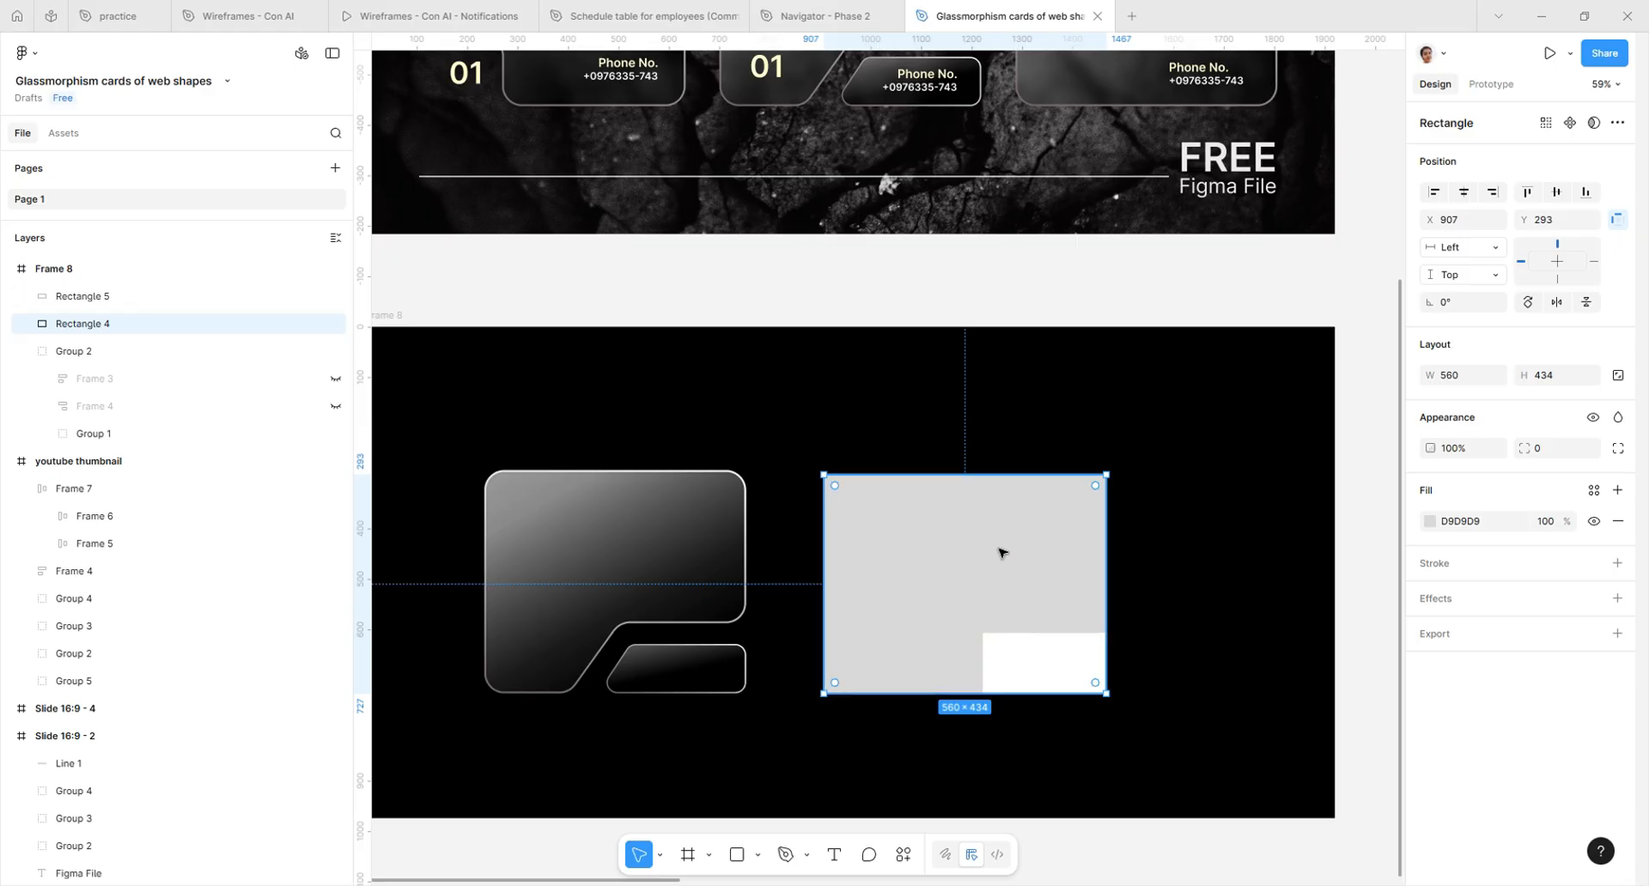
pyautogui.keyDown('shift'); pyautogui.click(1040, 668); pyautogui.keyUp('shift')
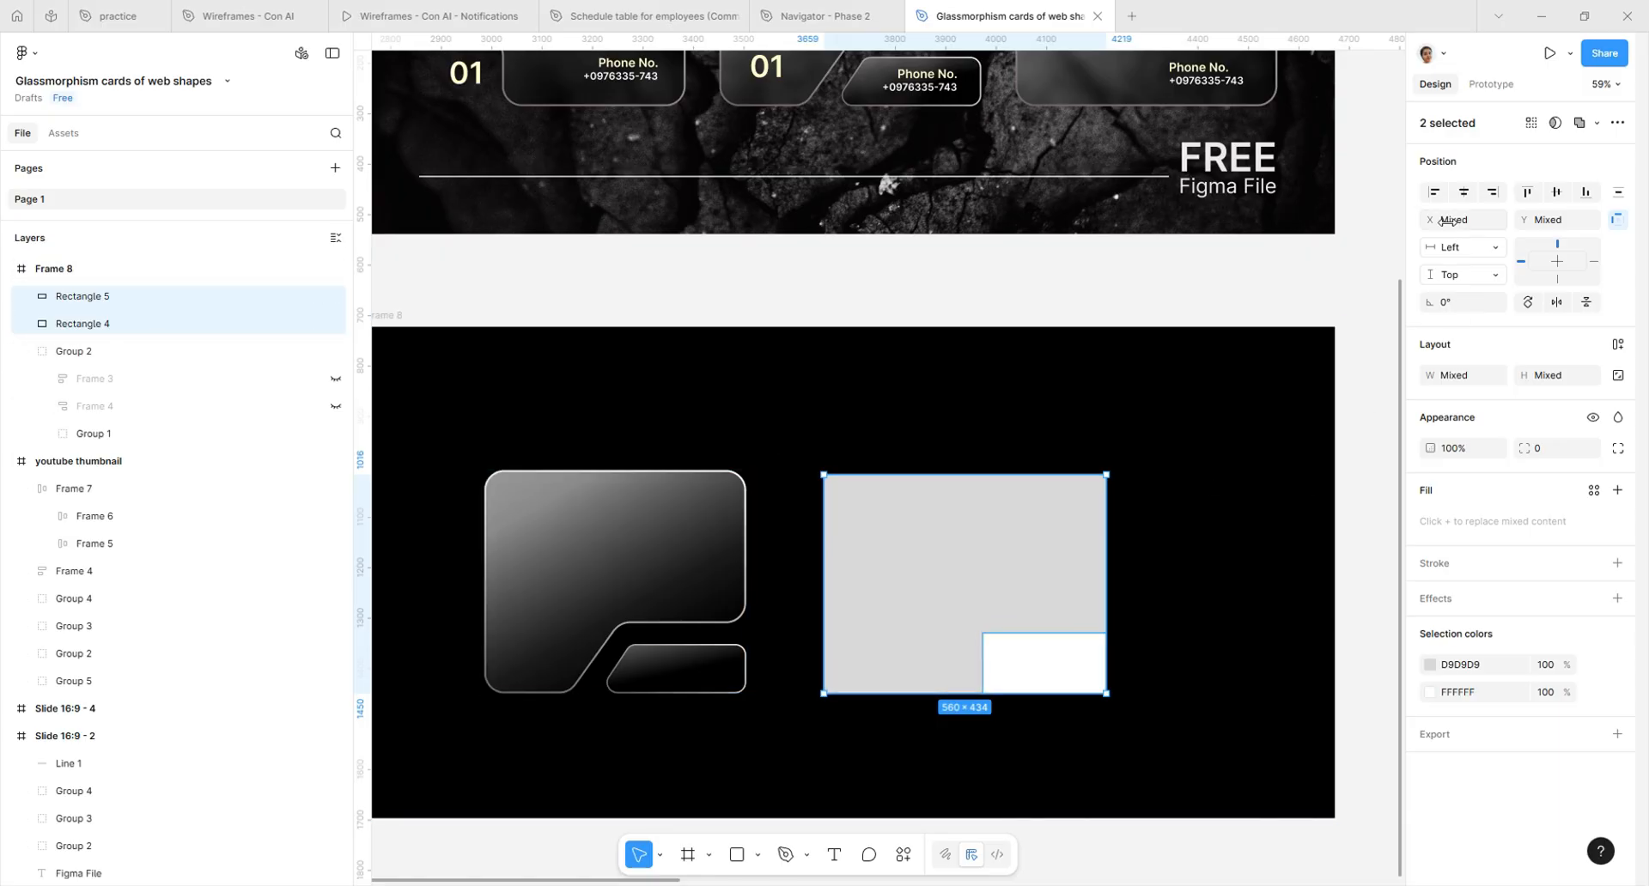
pyautogui.click(1597, 124)
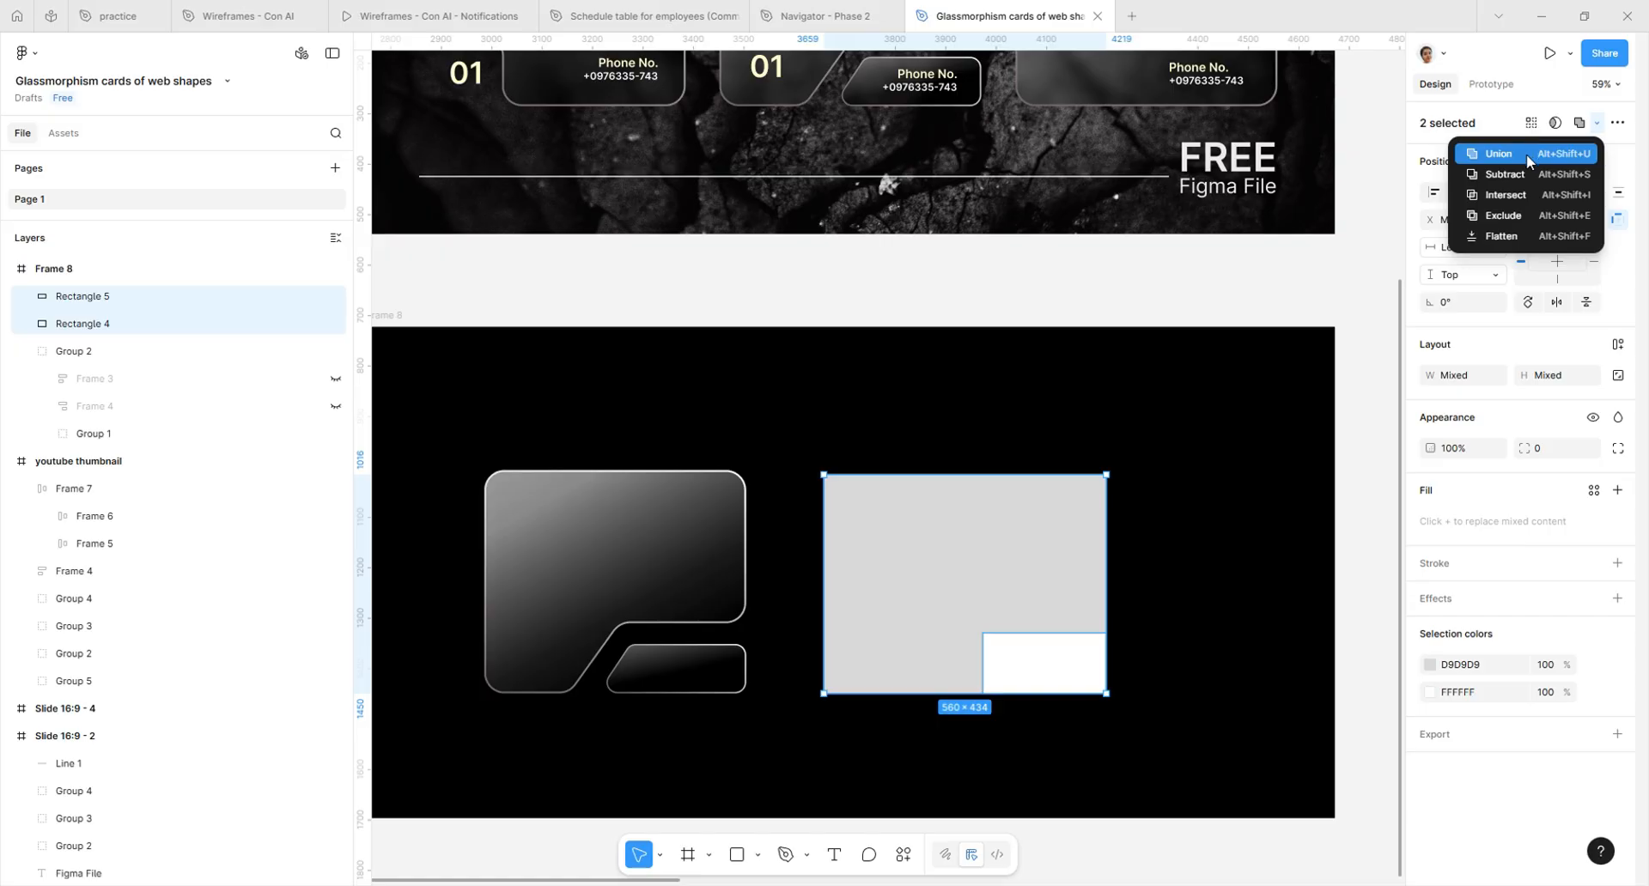
pyautogui.click(1517, 173)
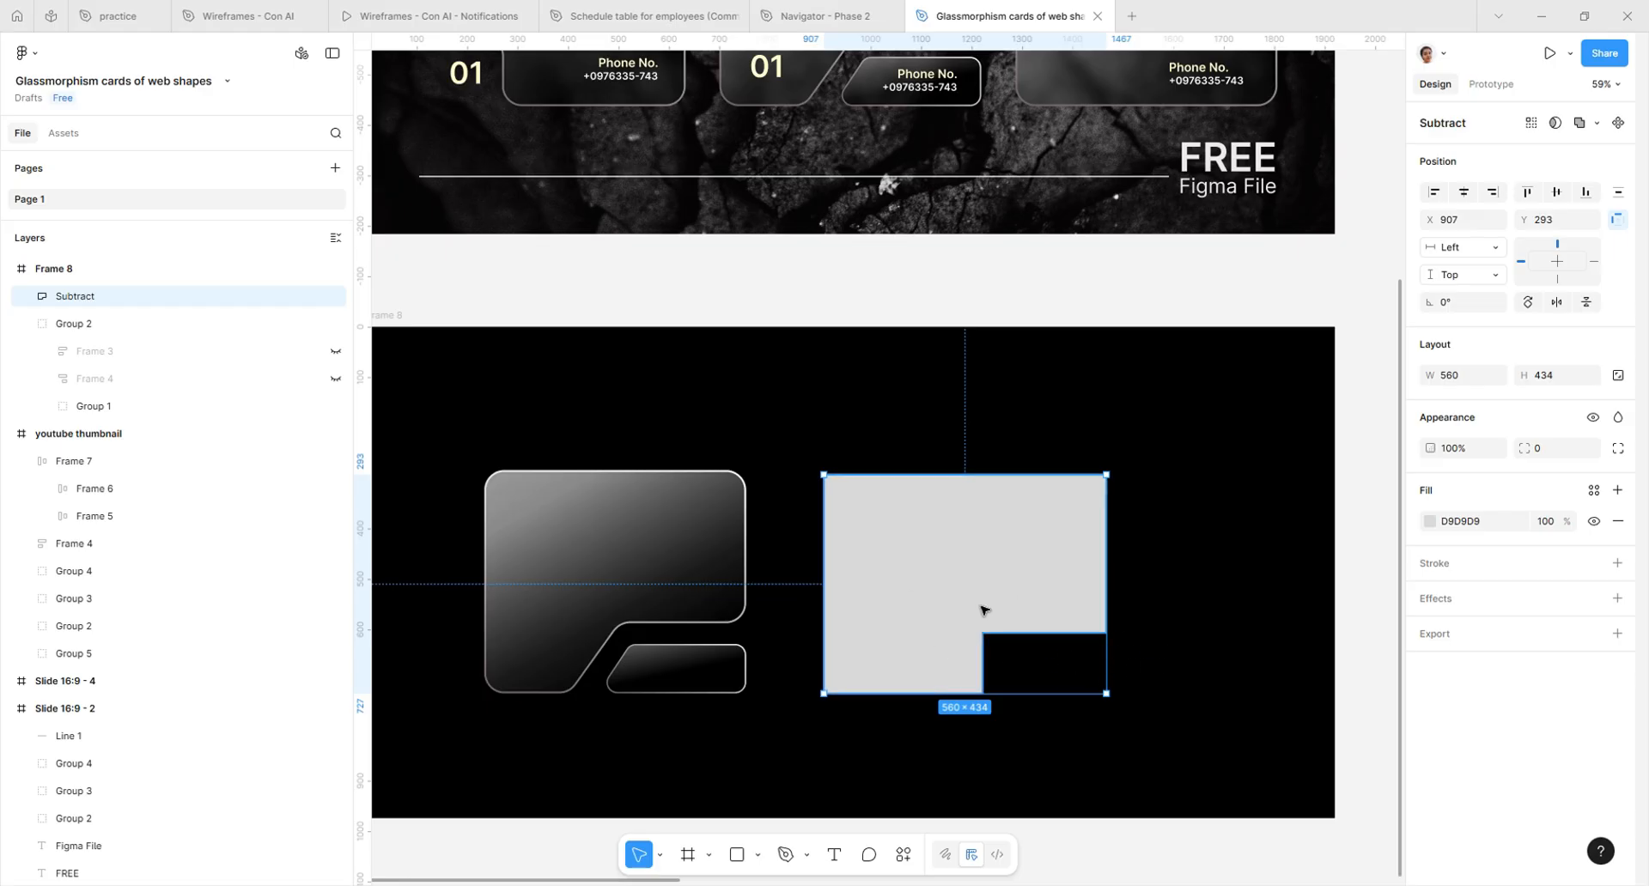
pyautogui.click(29, 297)
pyautogui.click(144, 351)
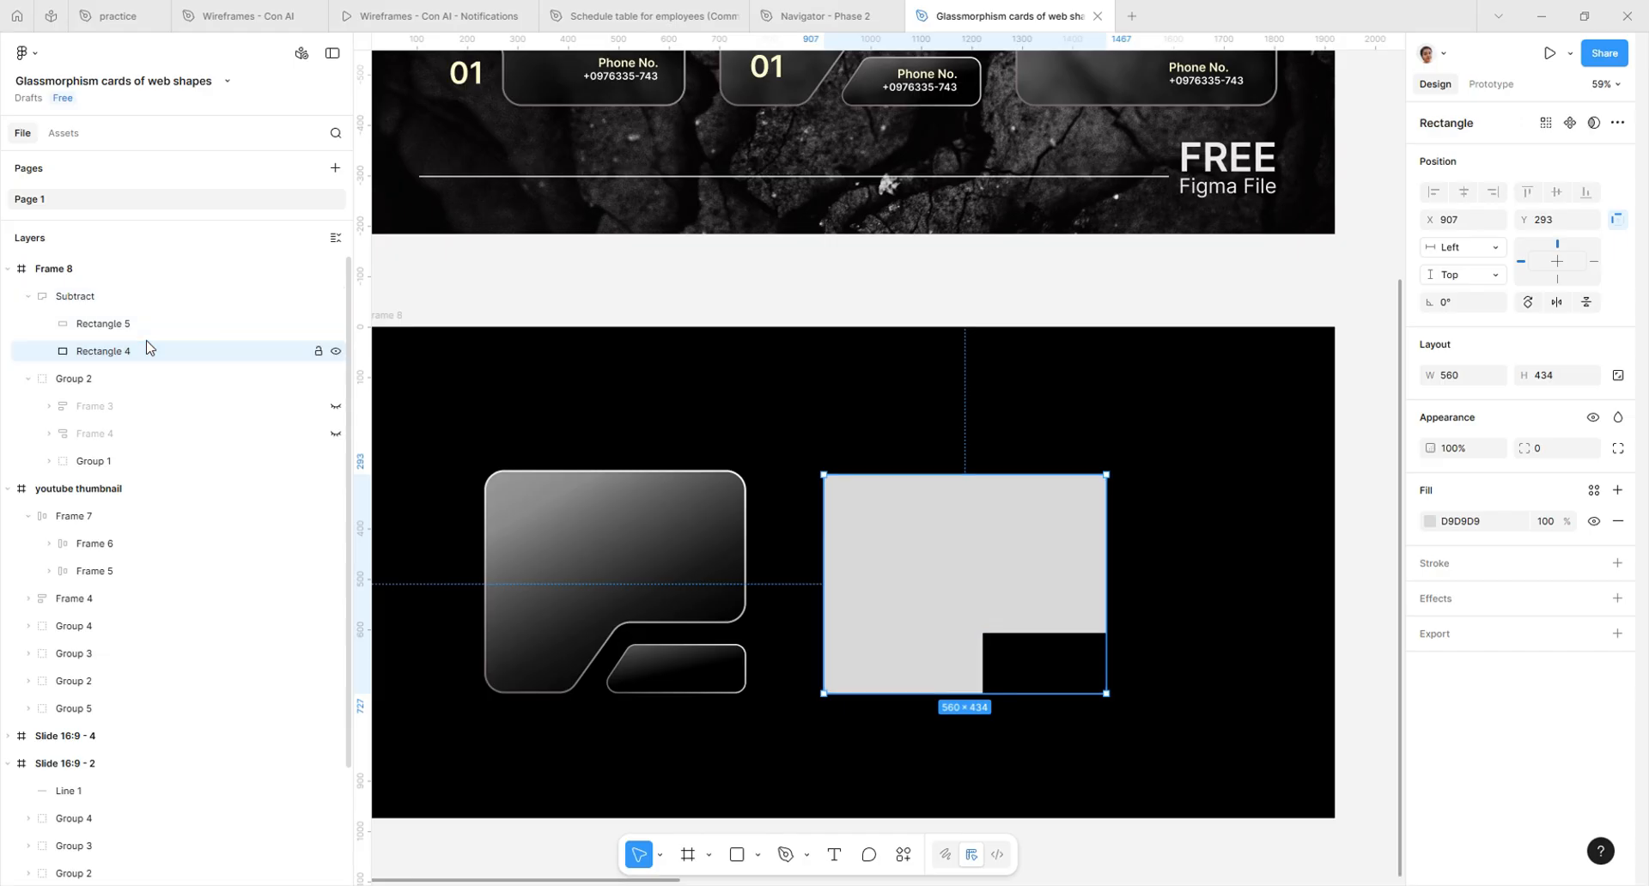
pyautogui.click(1037, 657)
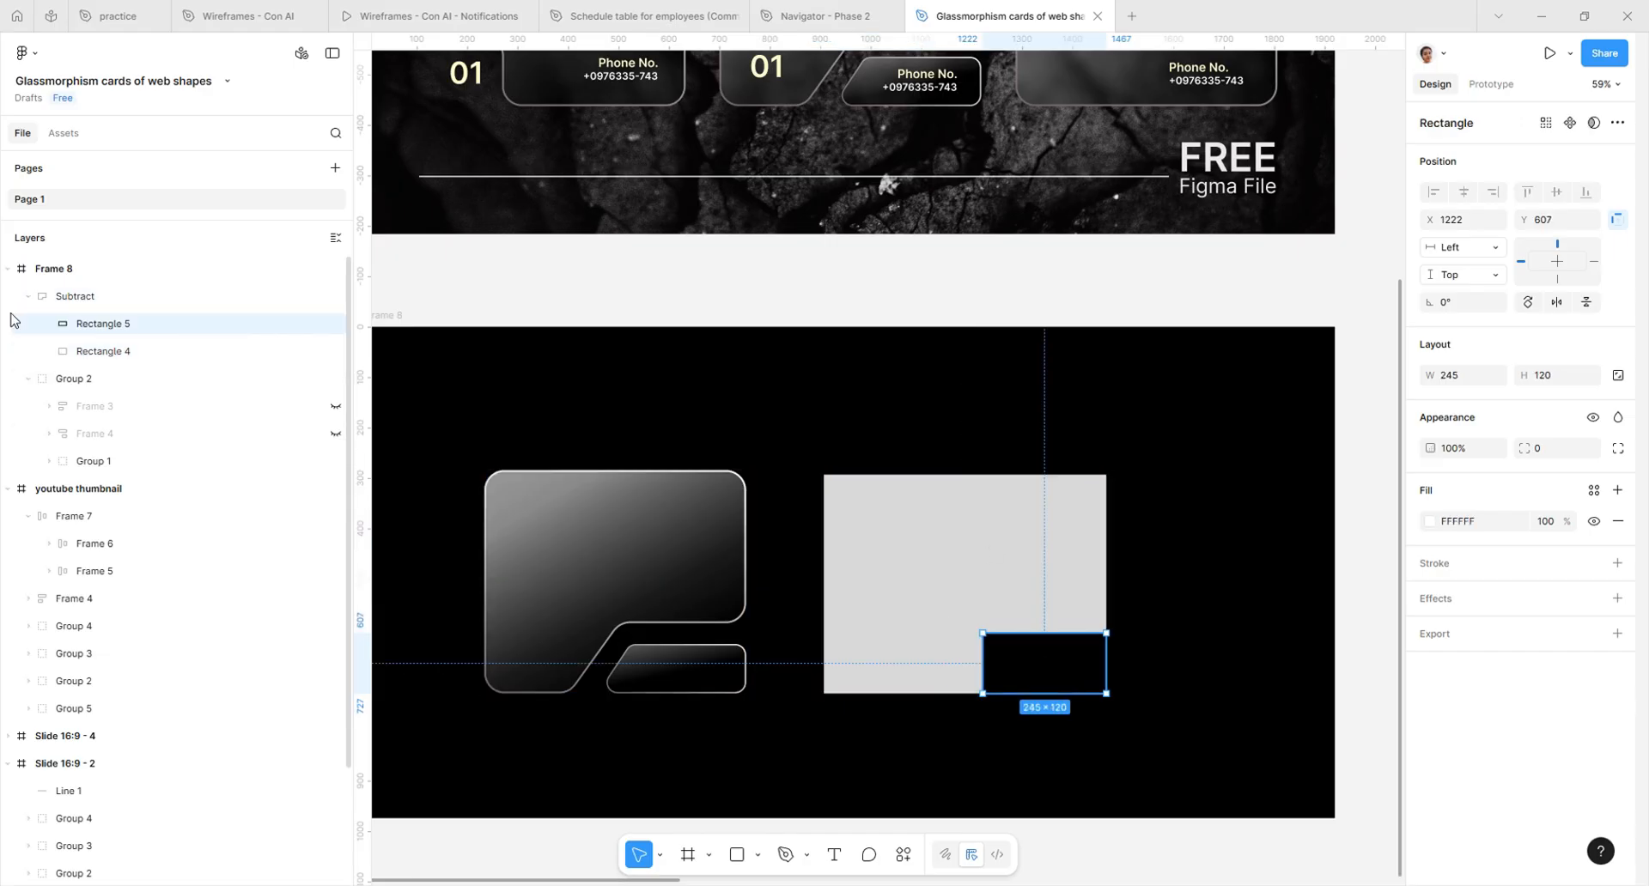
pyautogui.moveTo(1049, 675)
pyautogui.mouseDown()
pyautogui.moveTo(1064, 589)
pyautogui.moveTo(1042, 541)
pyautogui.moveTo(1066, 514)
pyautogui.moveTo(988, 556)
pyautogui.moveTo(1056, 560)
pyautogui.moveTo(1116, 513)
pyautogui.moveTo(925, 503)
pyautogui.moveTo(847, 552)
pyautogui.moveTo(864, 673)
pyautogui.moveTo(1050, 672)
pyautogui.mouseUp()
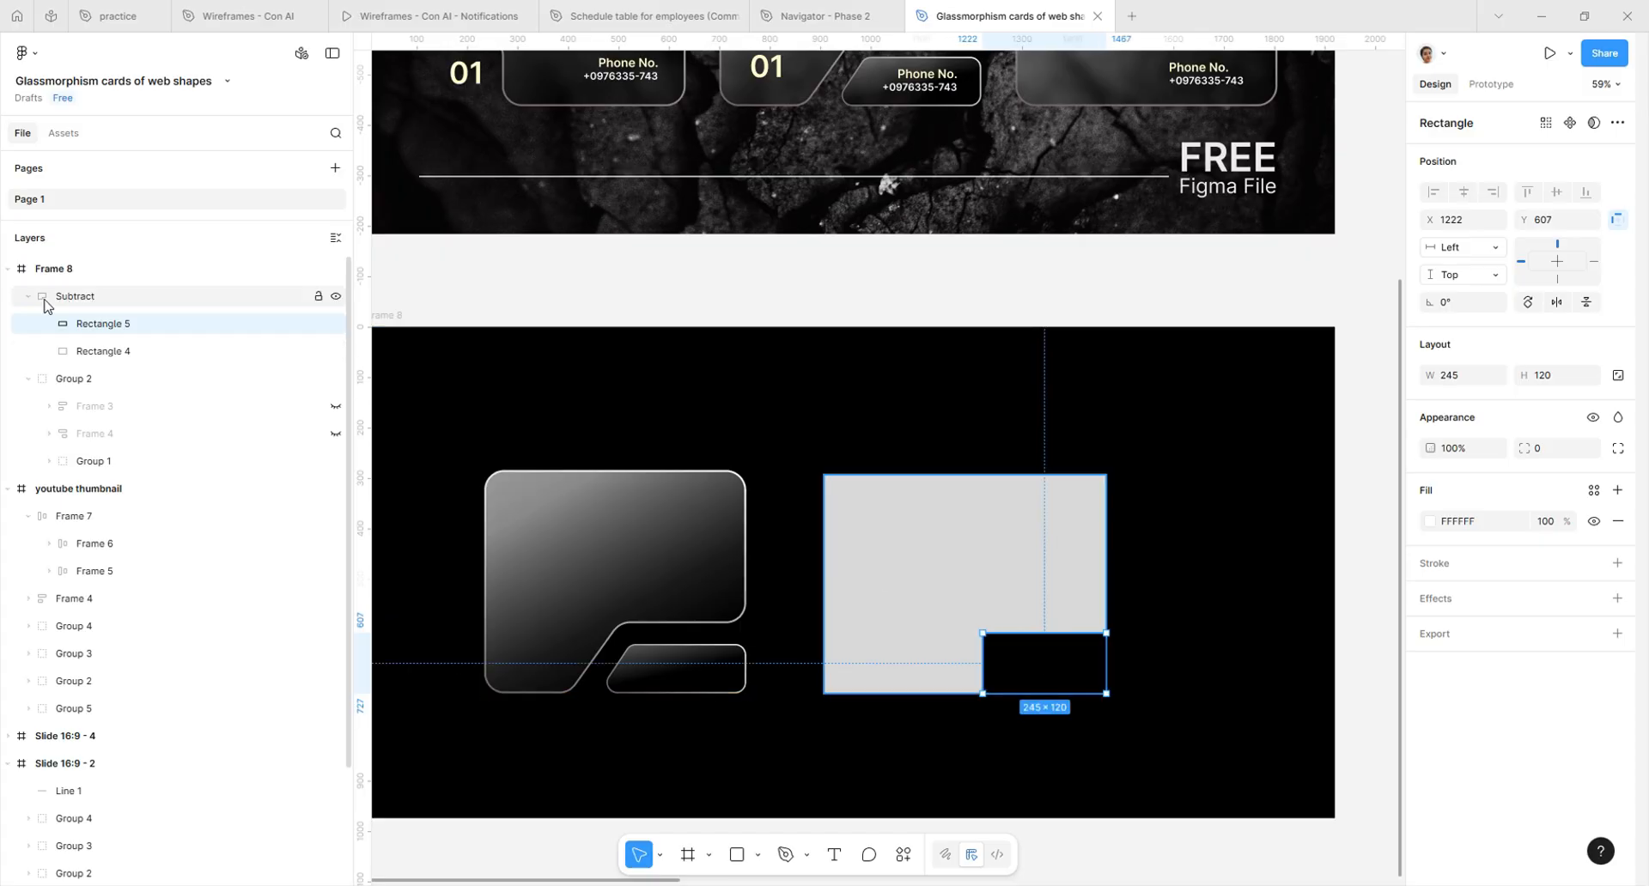
pyautogui.click(27, 298)
# Set the corner radius of the whole subtracted shape to 47
pyautogui.click(88, 305)
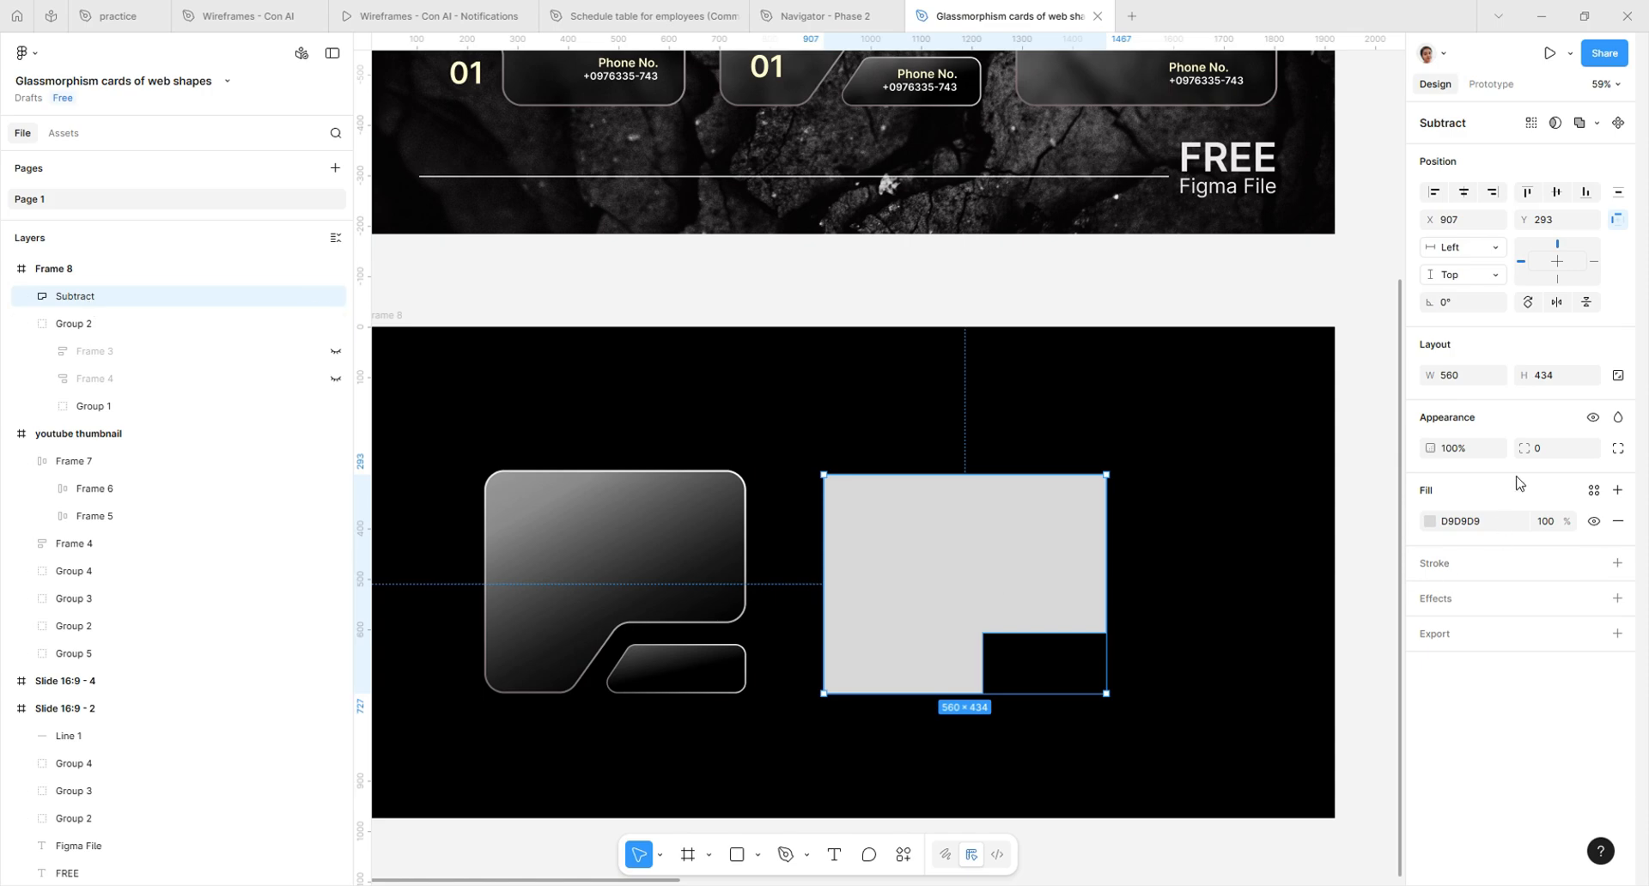
pyautogui.moveTo(1533, 452); pyautogui.dragTo(696, 374)
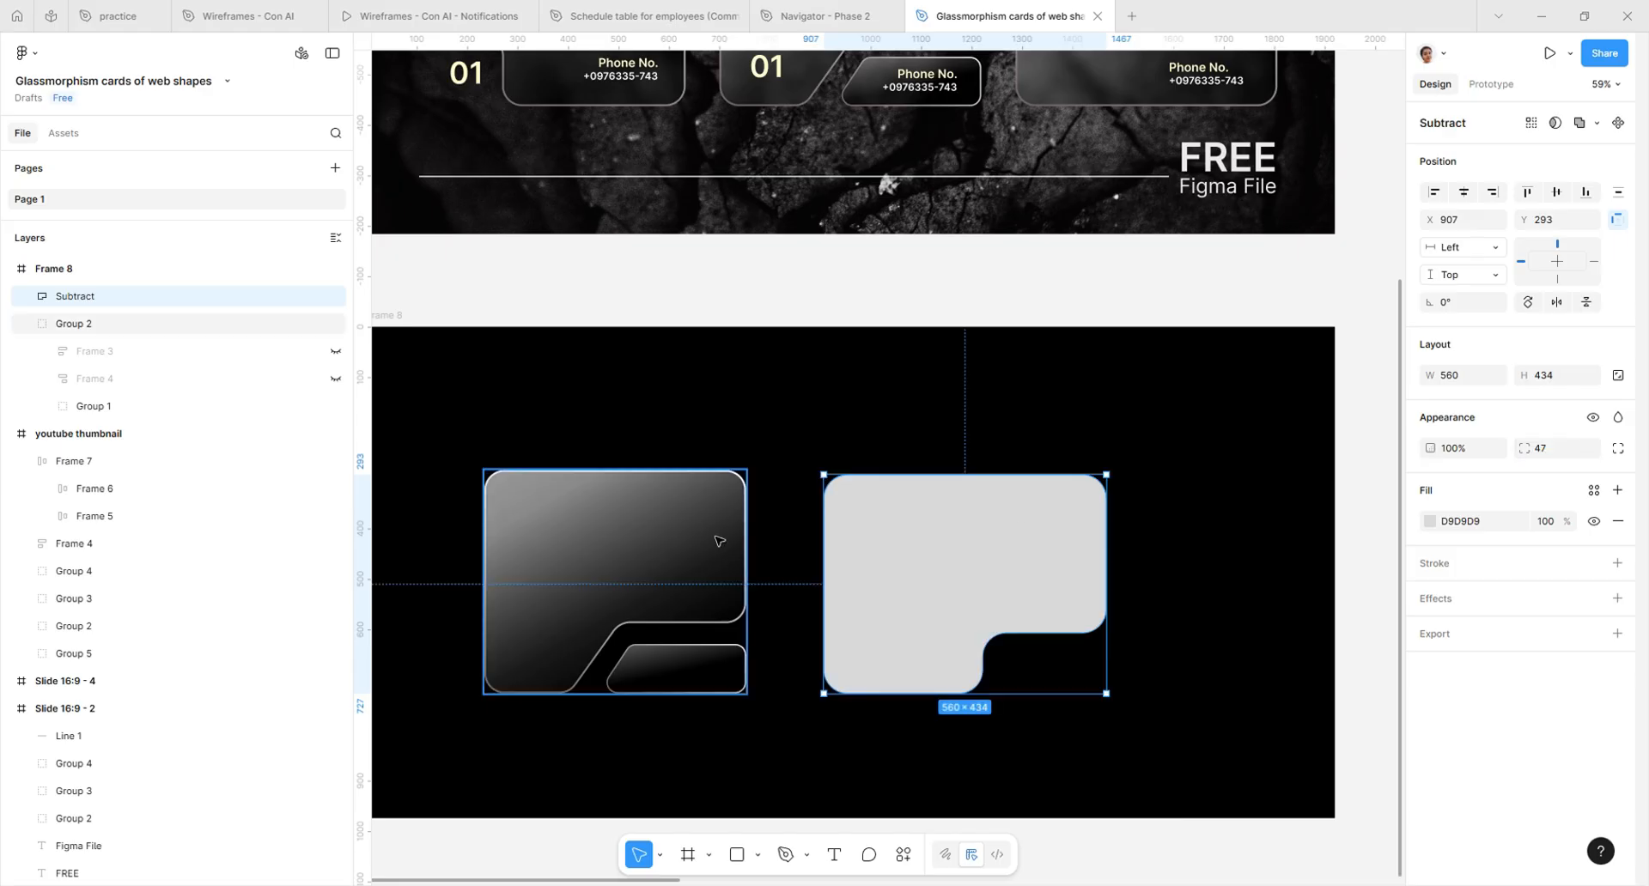
pyautogui.click(1042, 677)
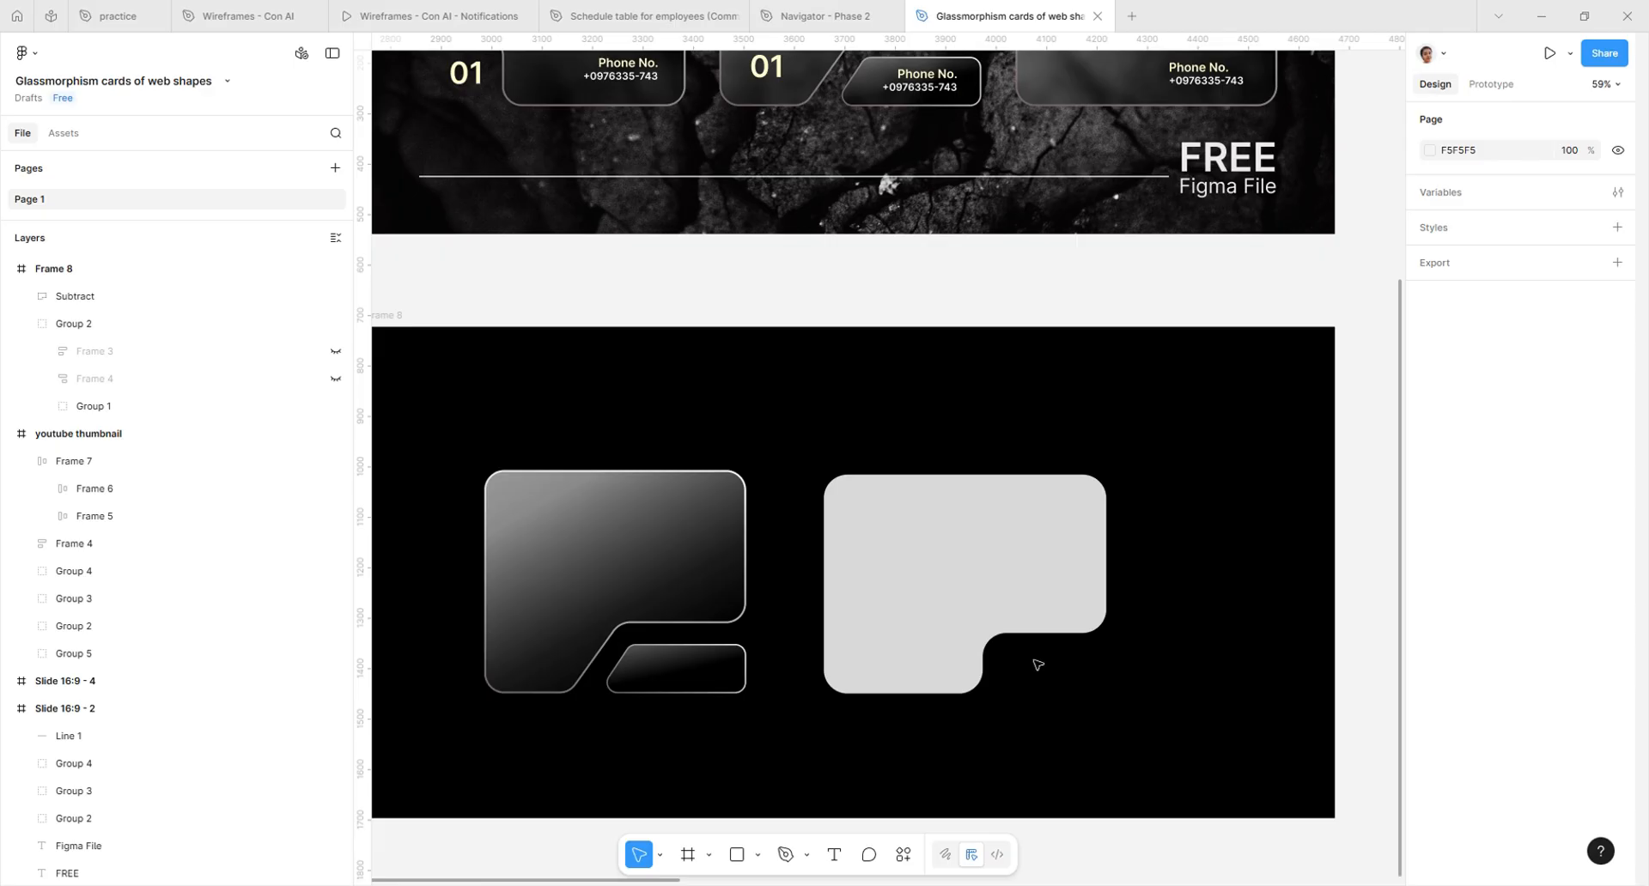
# Slant the notch's inner edge by moving the bottom-left vertex of the cutout rectangle left to X 1107.5
pyautogui.click(28, 297)
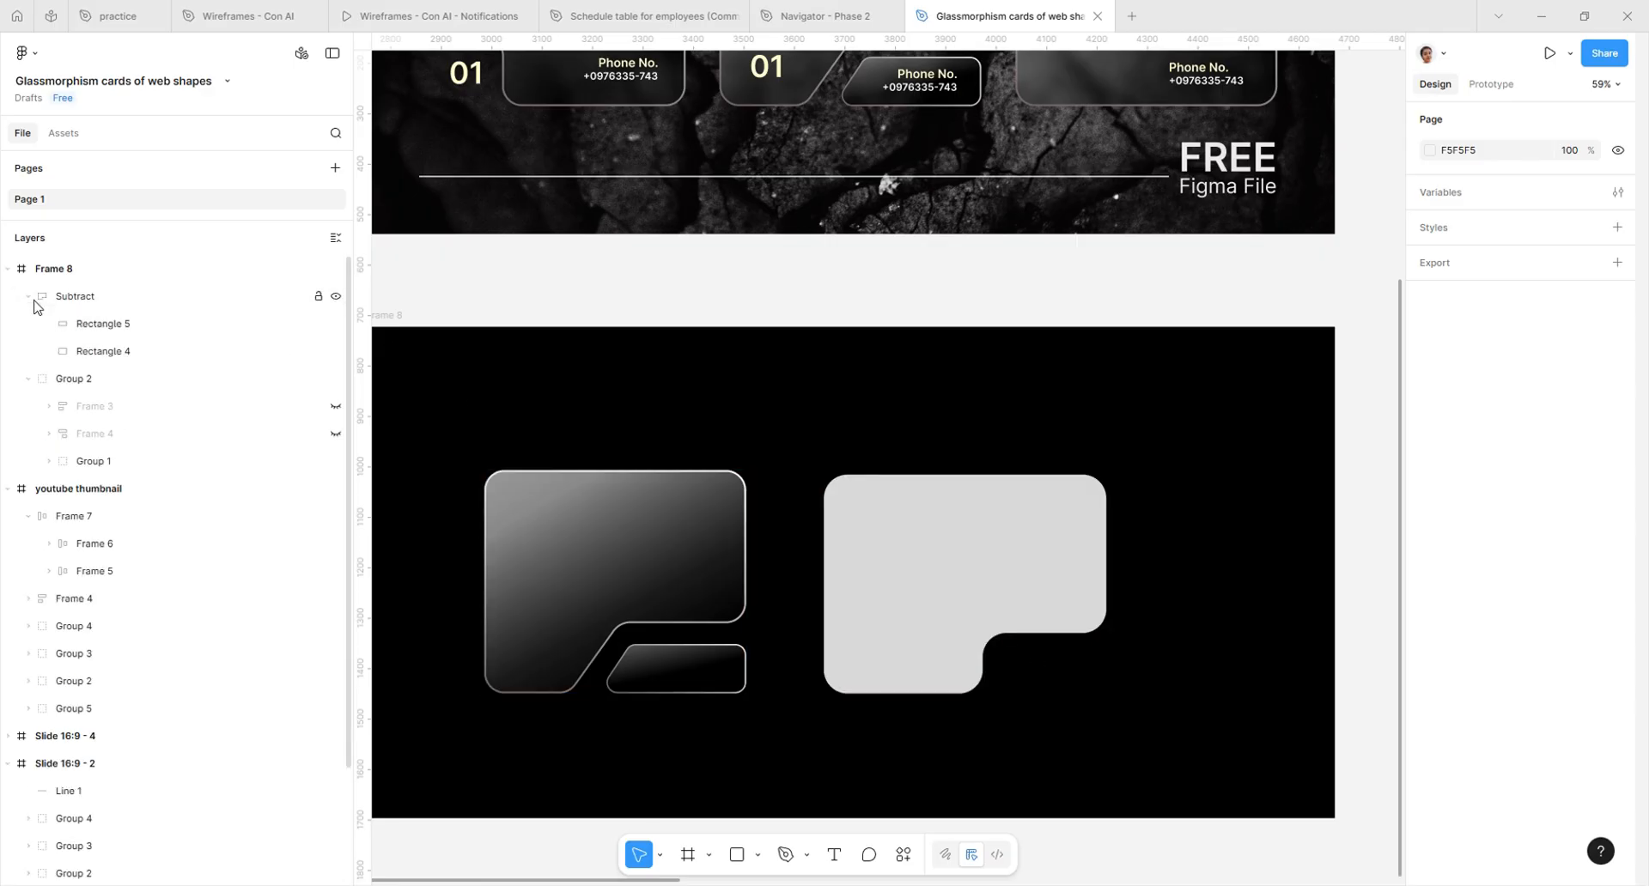
pyautogui.click(171, 352)
pyautogui.click(165, 326)
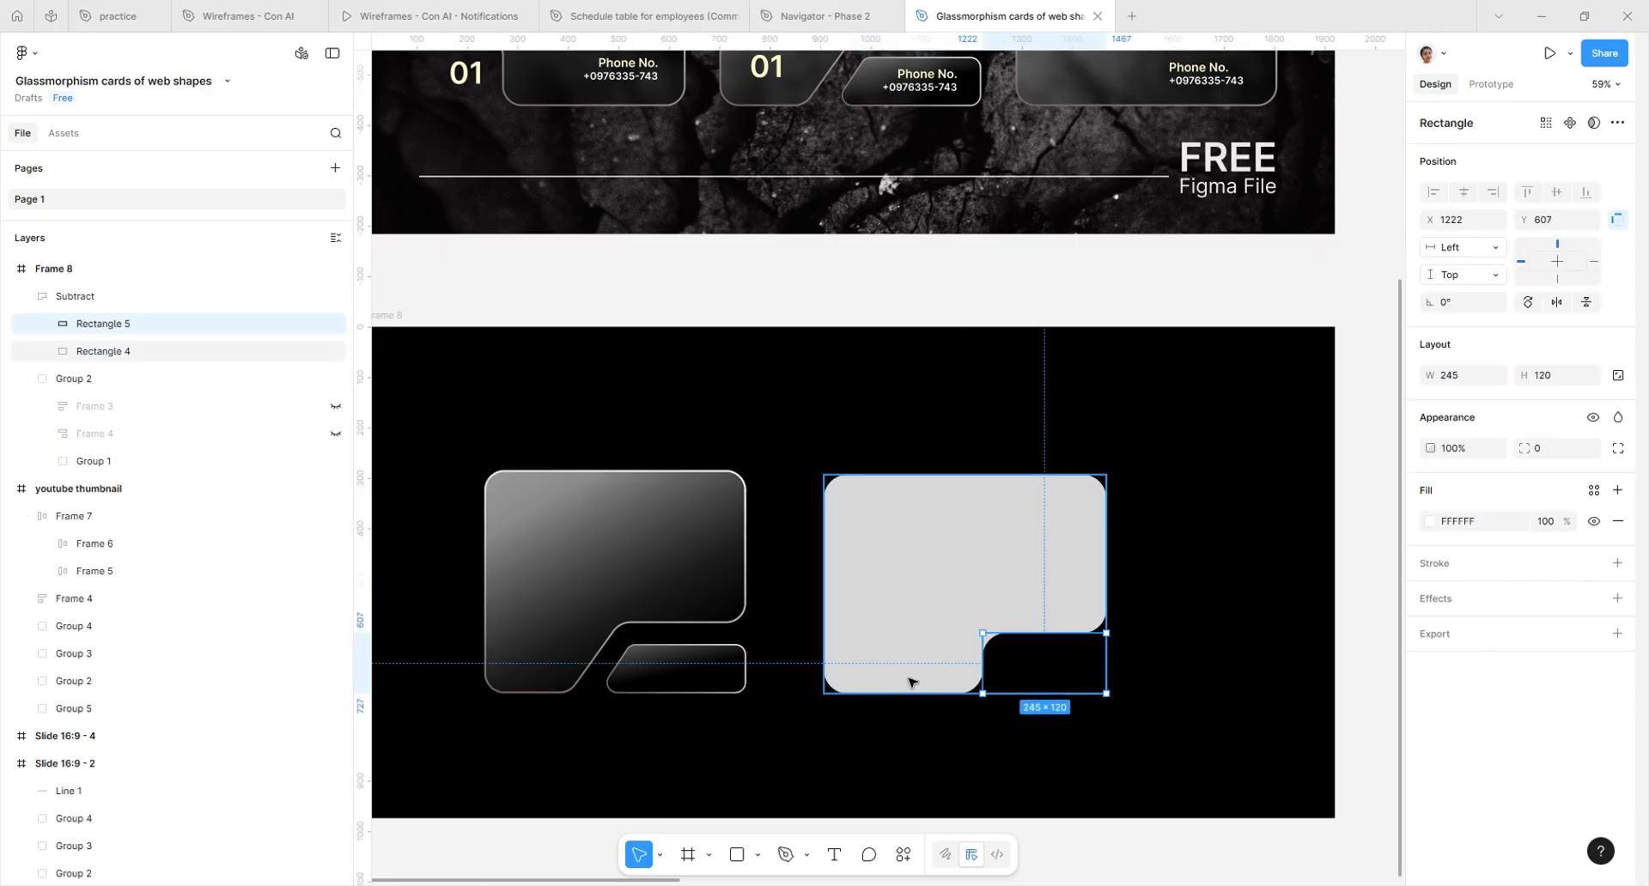
pyautogui.doubleClick(1055, 678)
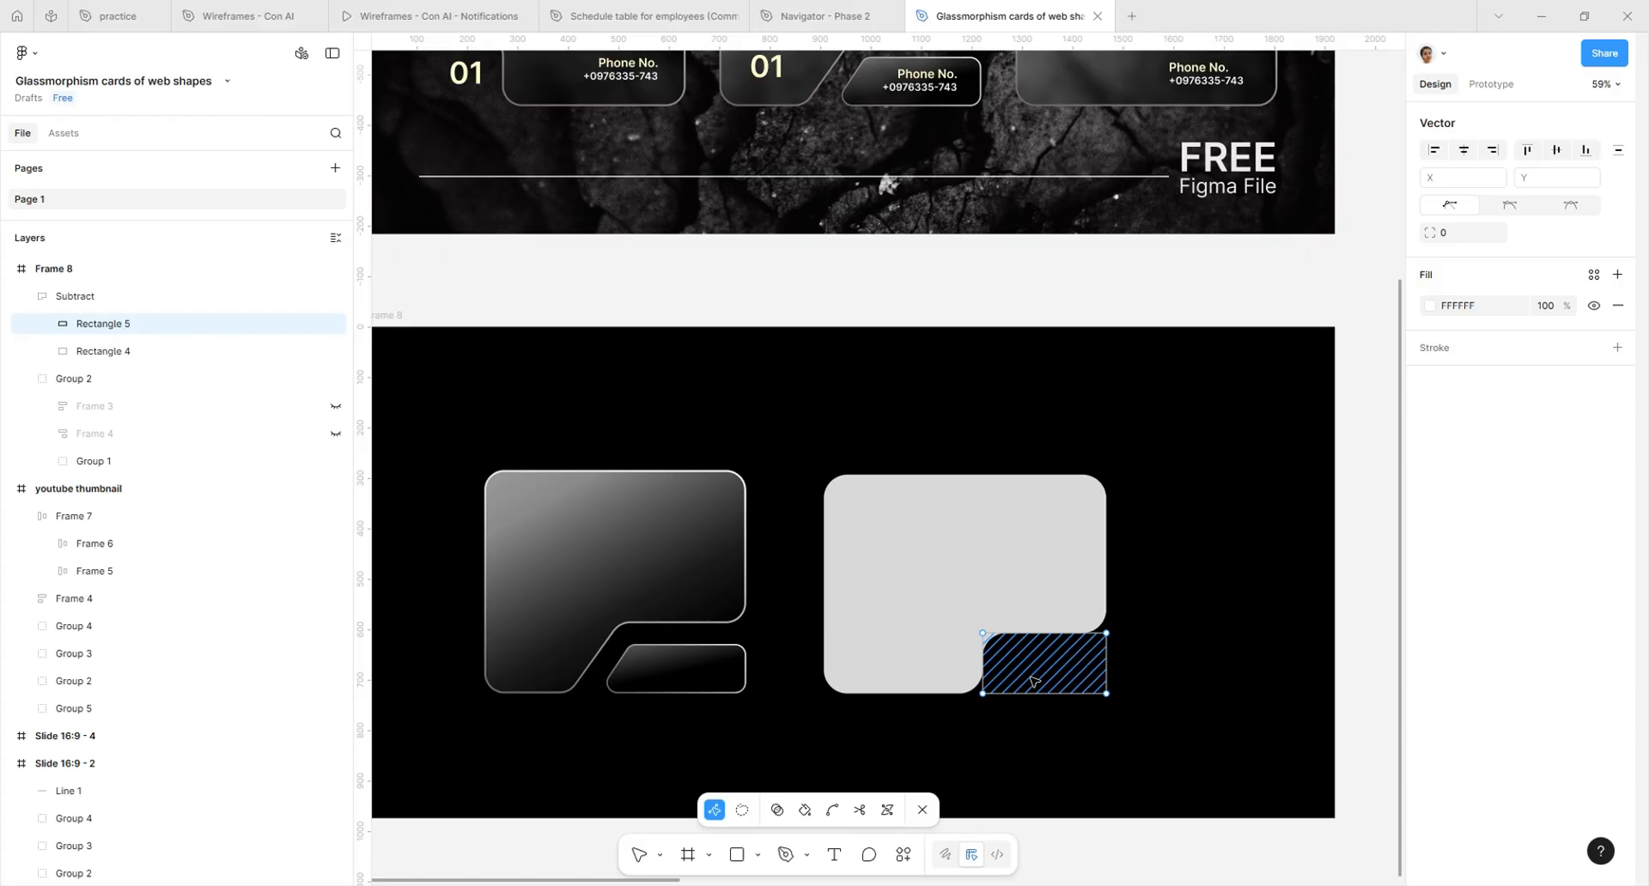
pyautogui.click(983, 693)
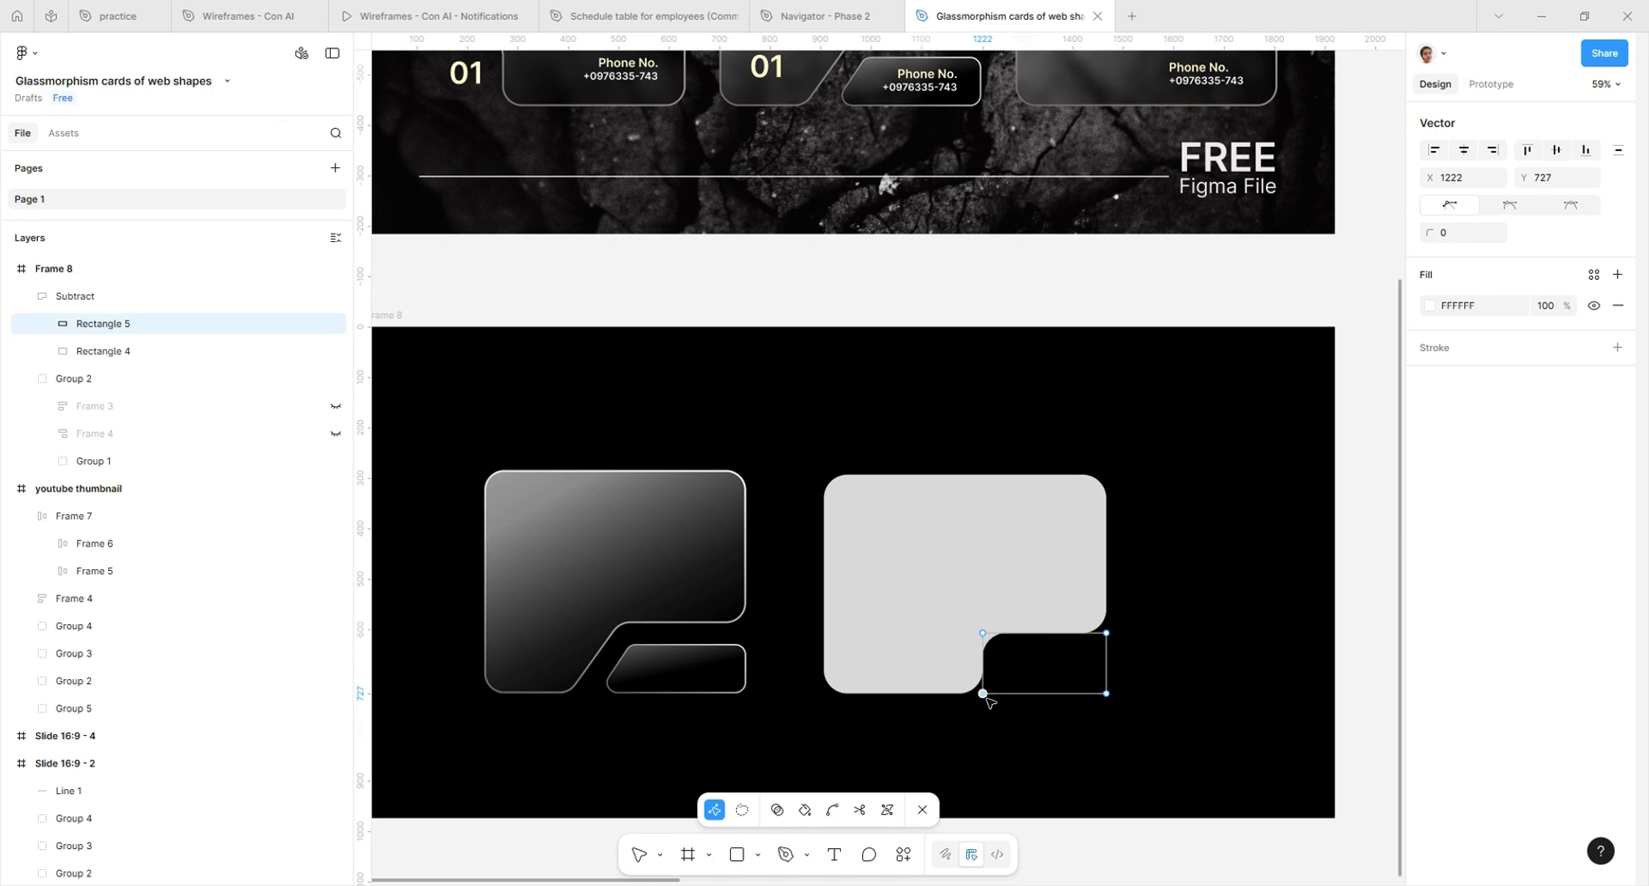
pyautogui.moveTo(984, 694); pyautogui.dragTo(949, 695)
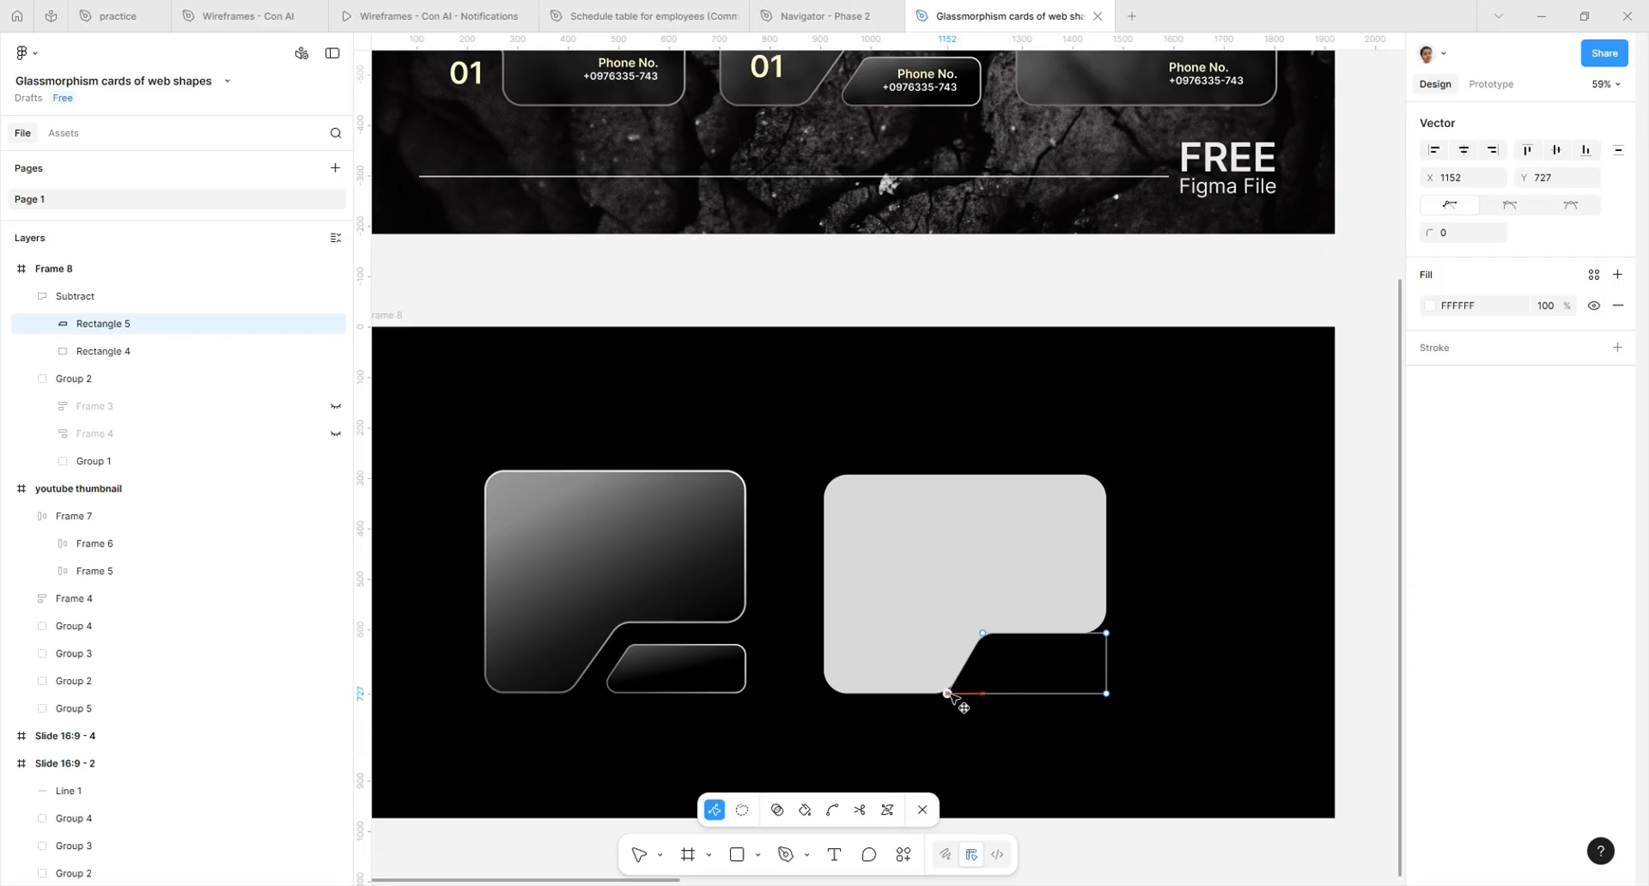
pyautogui.moveTo(950, 695); pyautogui.dragTo(930, 694)
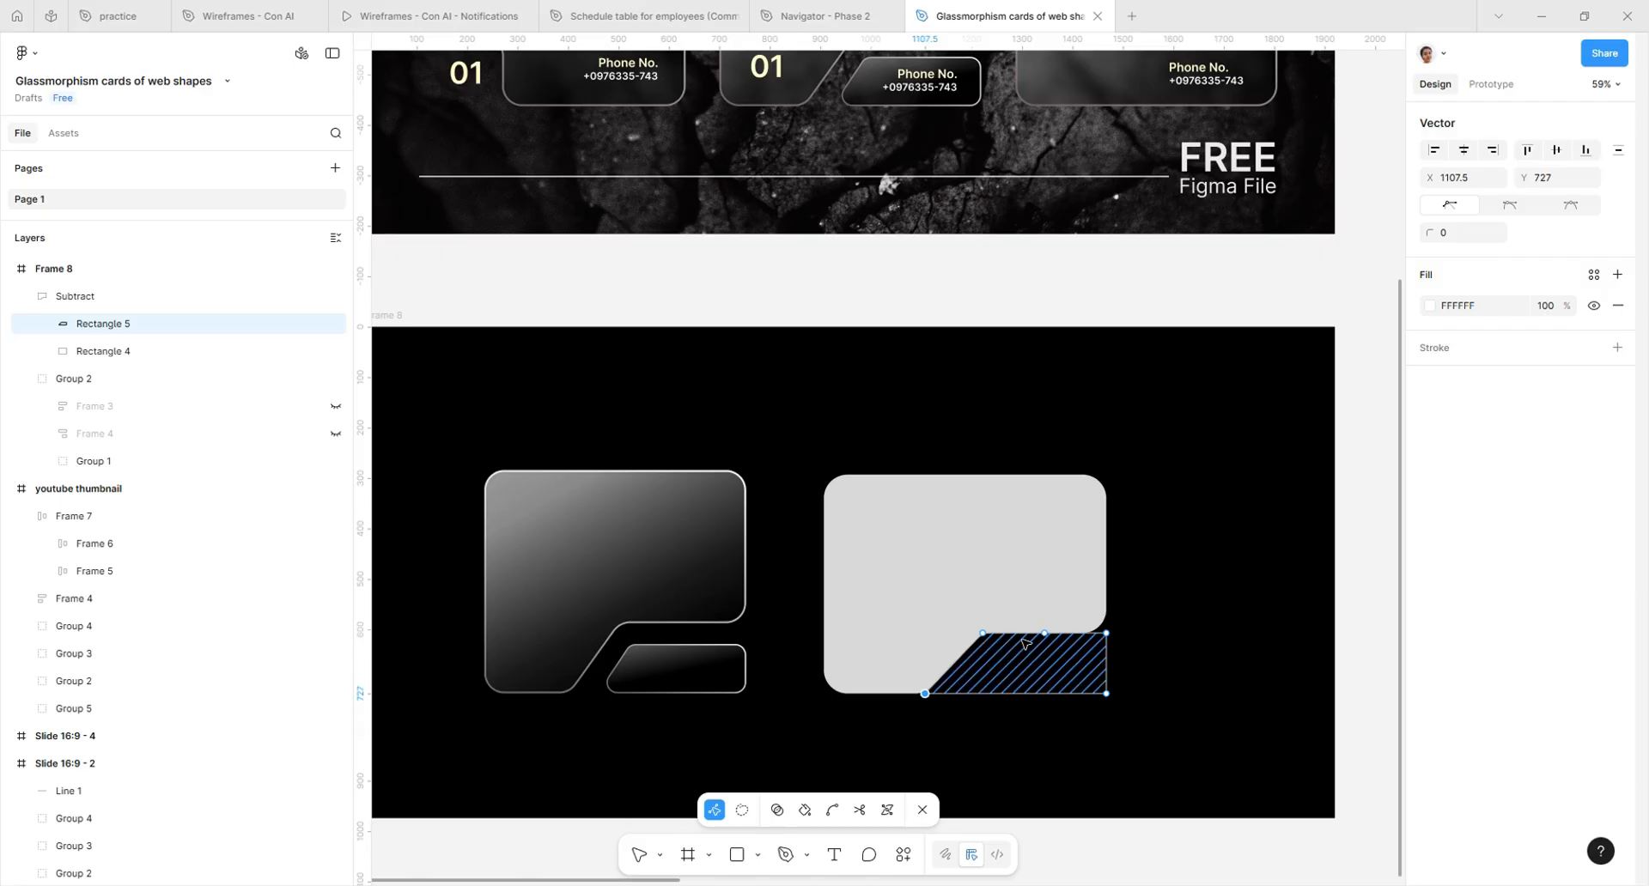
# Raise both upper vertices of the cutout shape to Y 574.5 and finish editing the vector
pyautogui.click(983, 634)
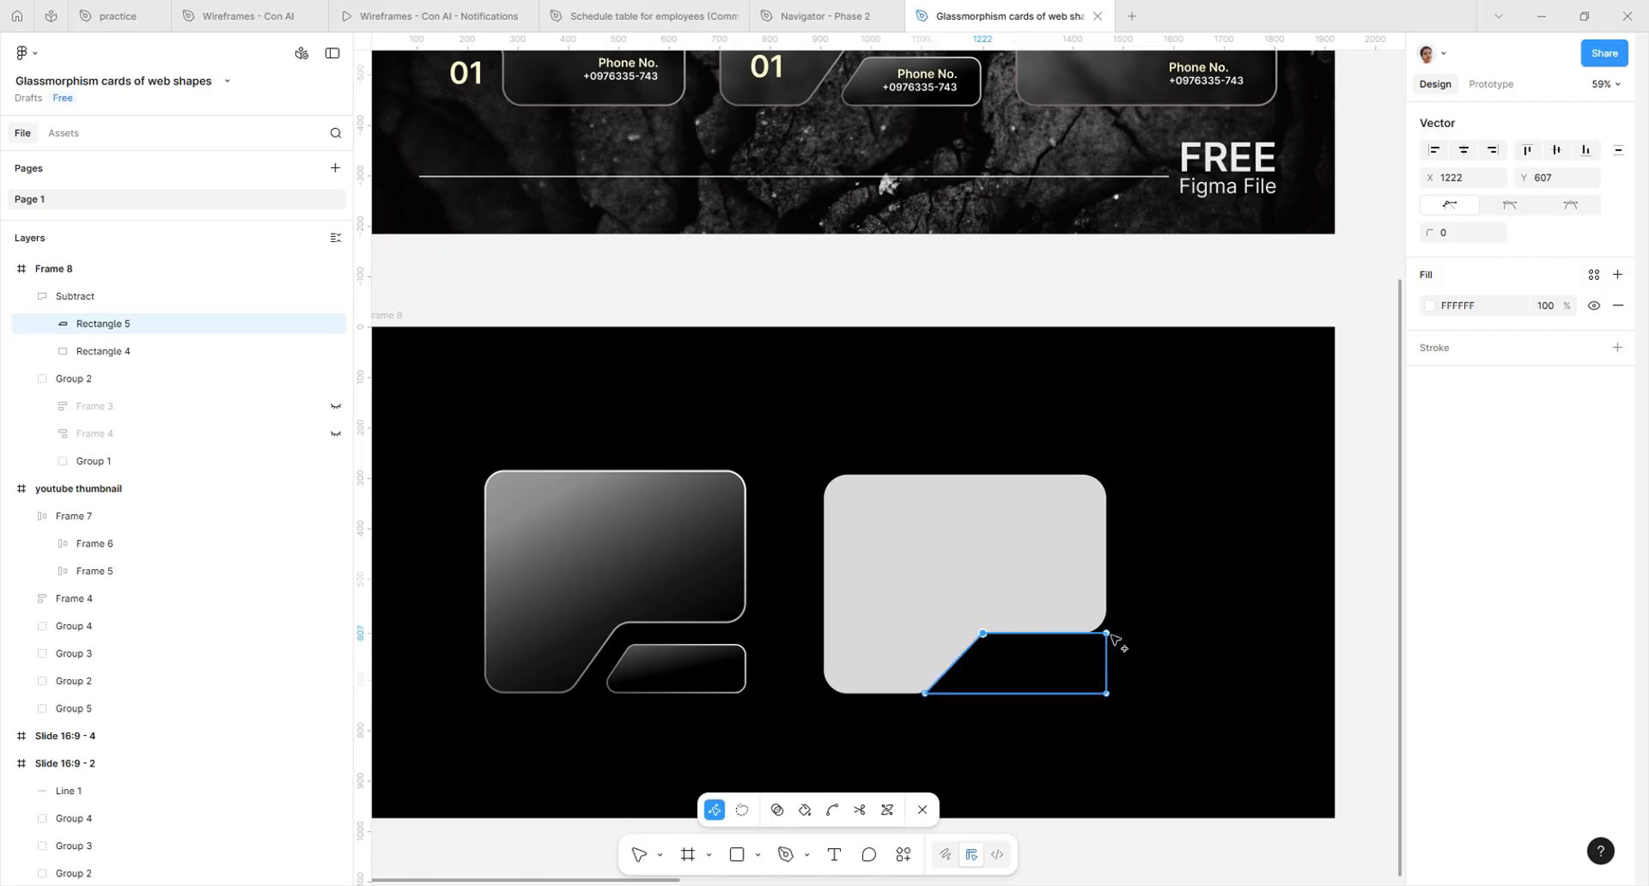
pyautogui.keyDown('shift'); pyautogui.click(1108, 633); pyautogui.keyUp('shift')
pyautogui.moveTo(1112, 636); pyautogui.dragTo(1109, 619)
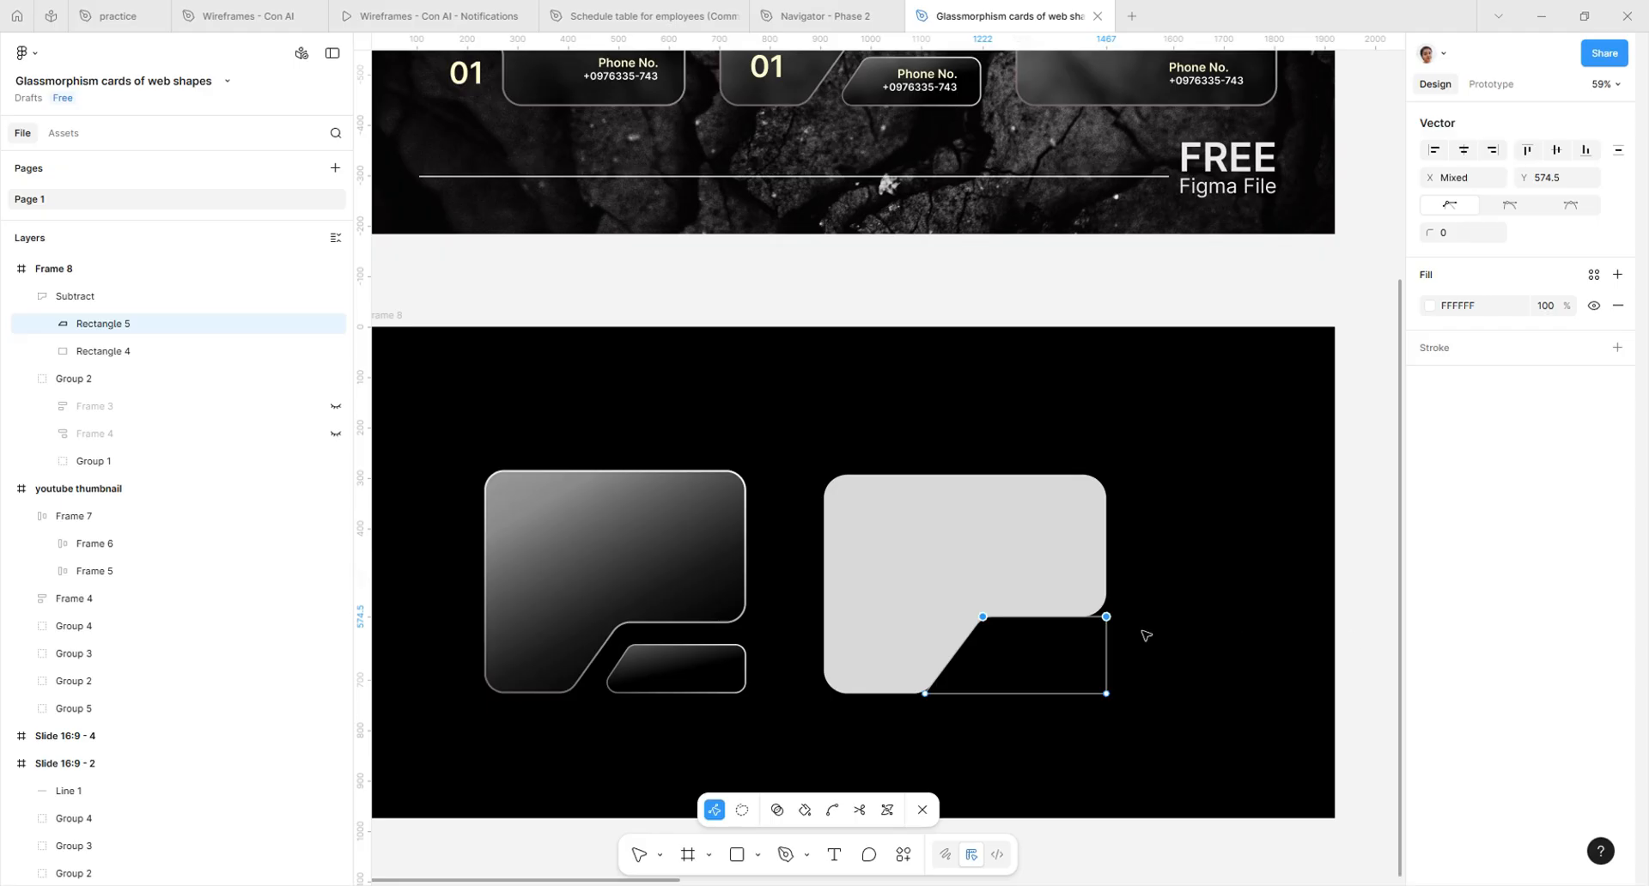
pyautogui.press('Escape')
pyautogui.click(1185, 636)
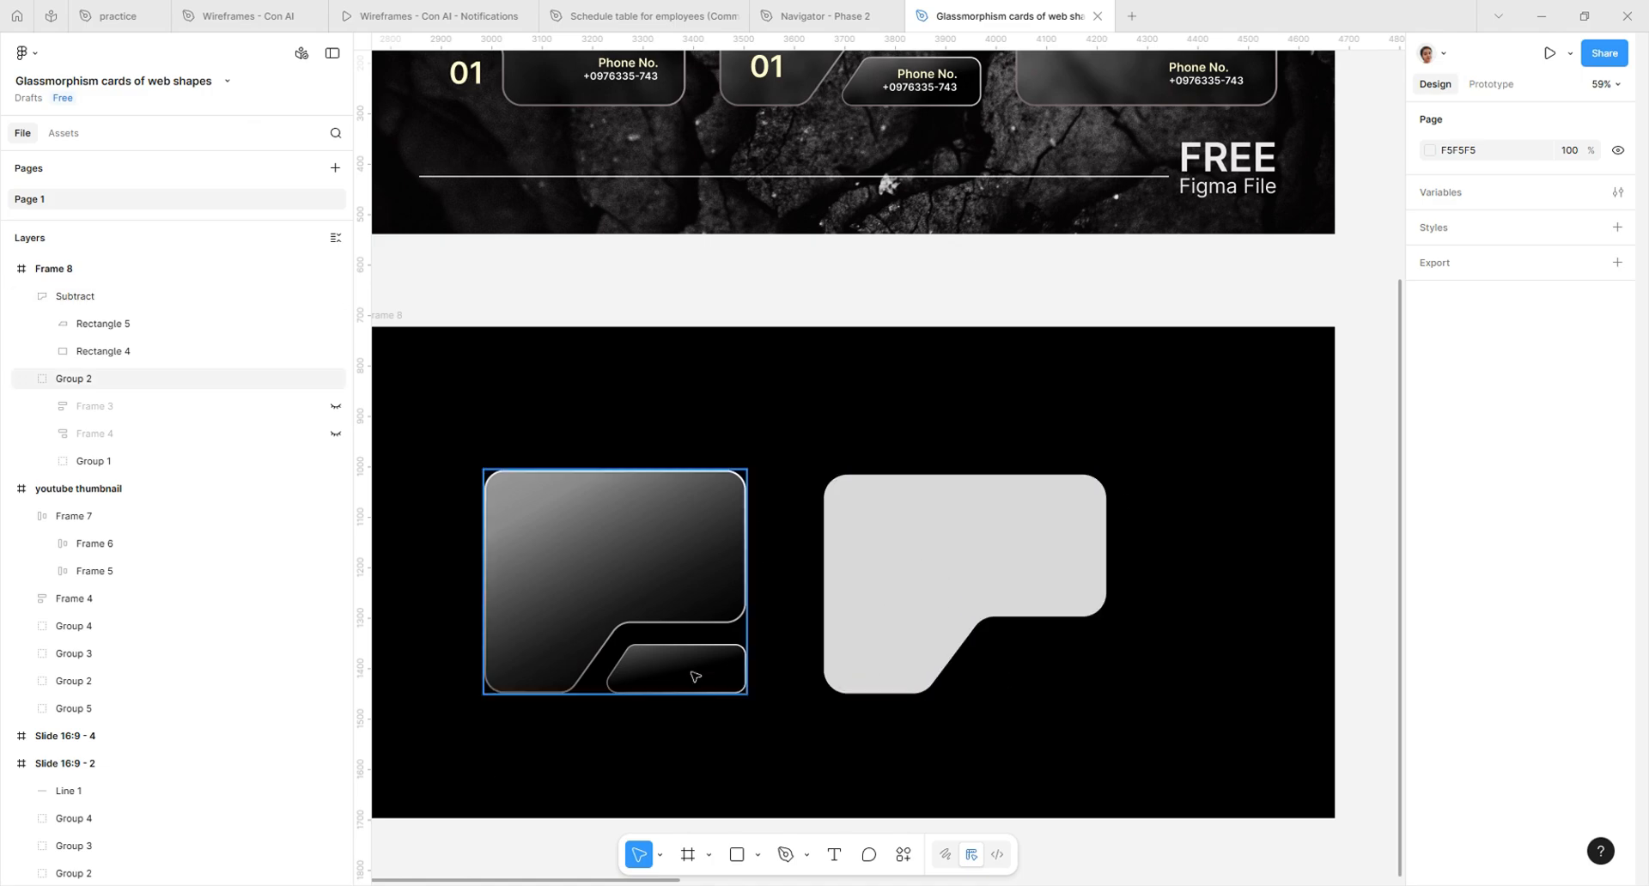
# Duplicate the slanted cutout shape and move the copy out of the Subtract group, directly above it in Frame 8
pyautogui.doubleClick(1060, 652)
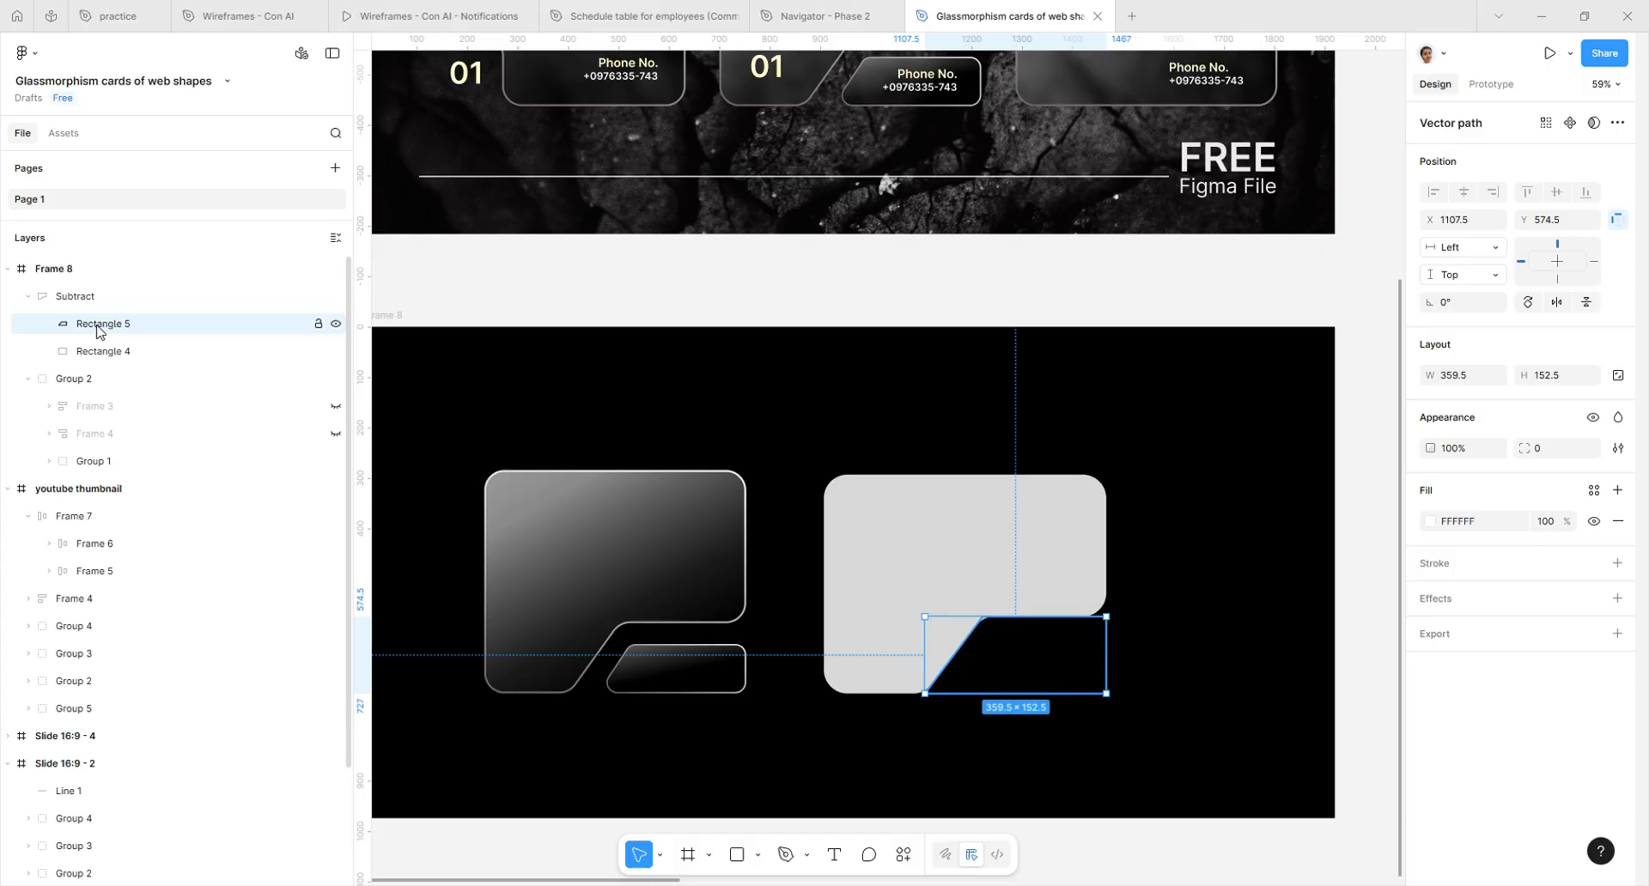
pyautogui.hotkey('ctrl', 'd')
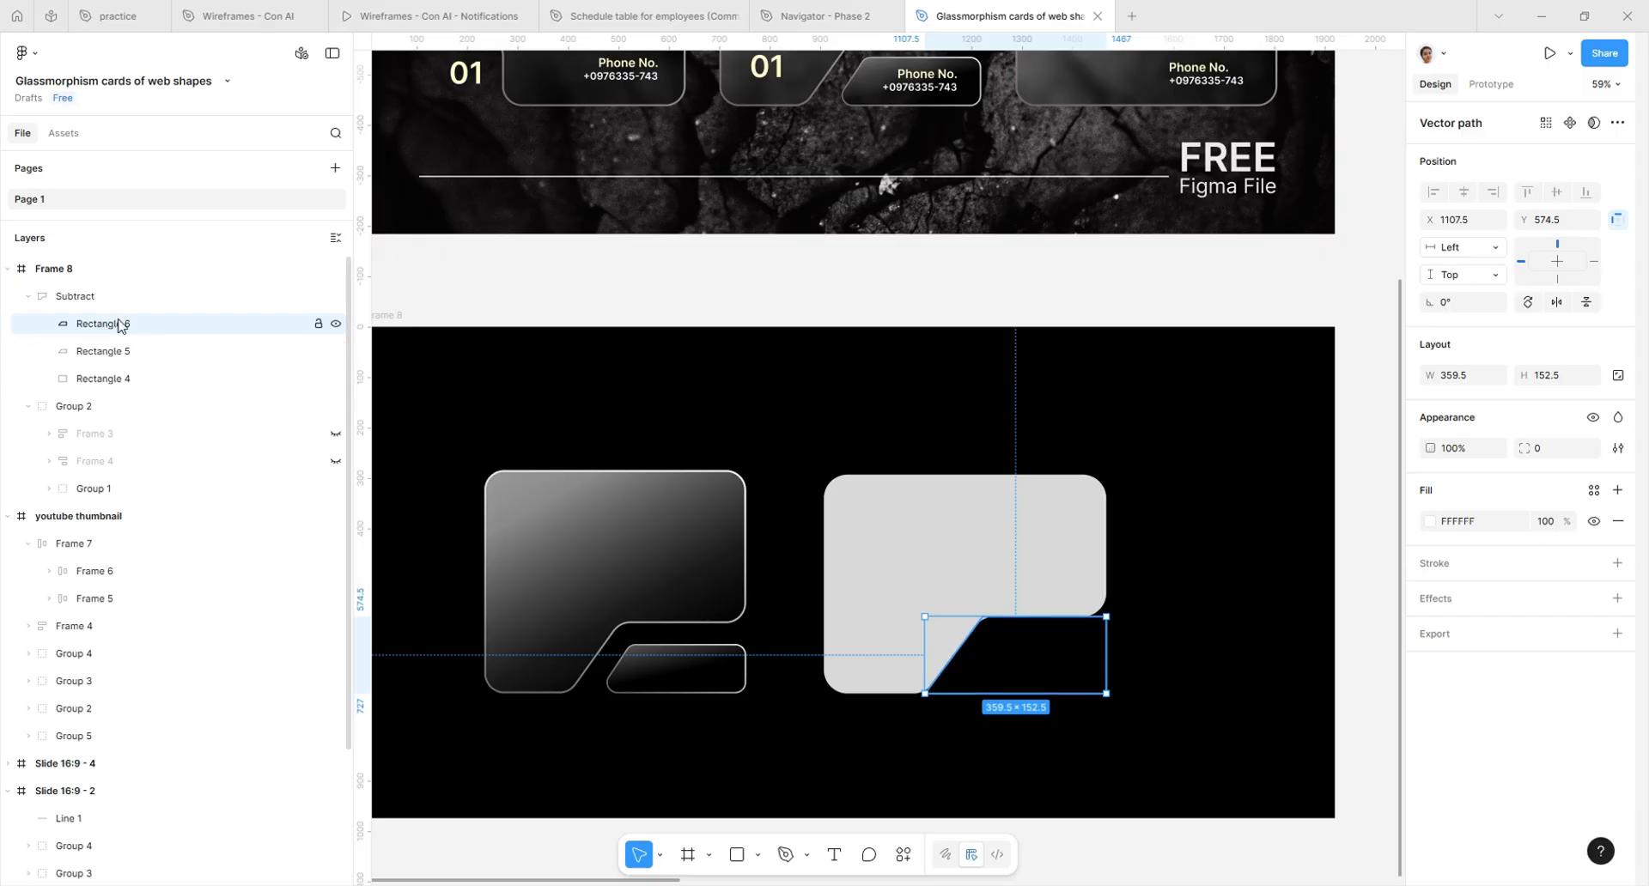
pyautogui.moveTo(120, 331); pyautogui.dragTo(103, 294)
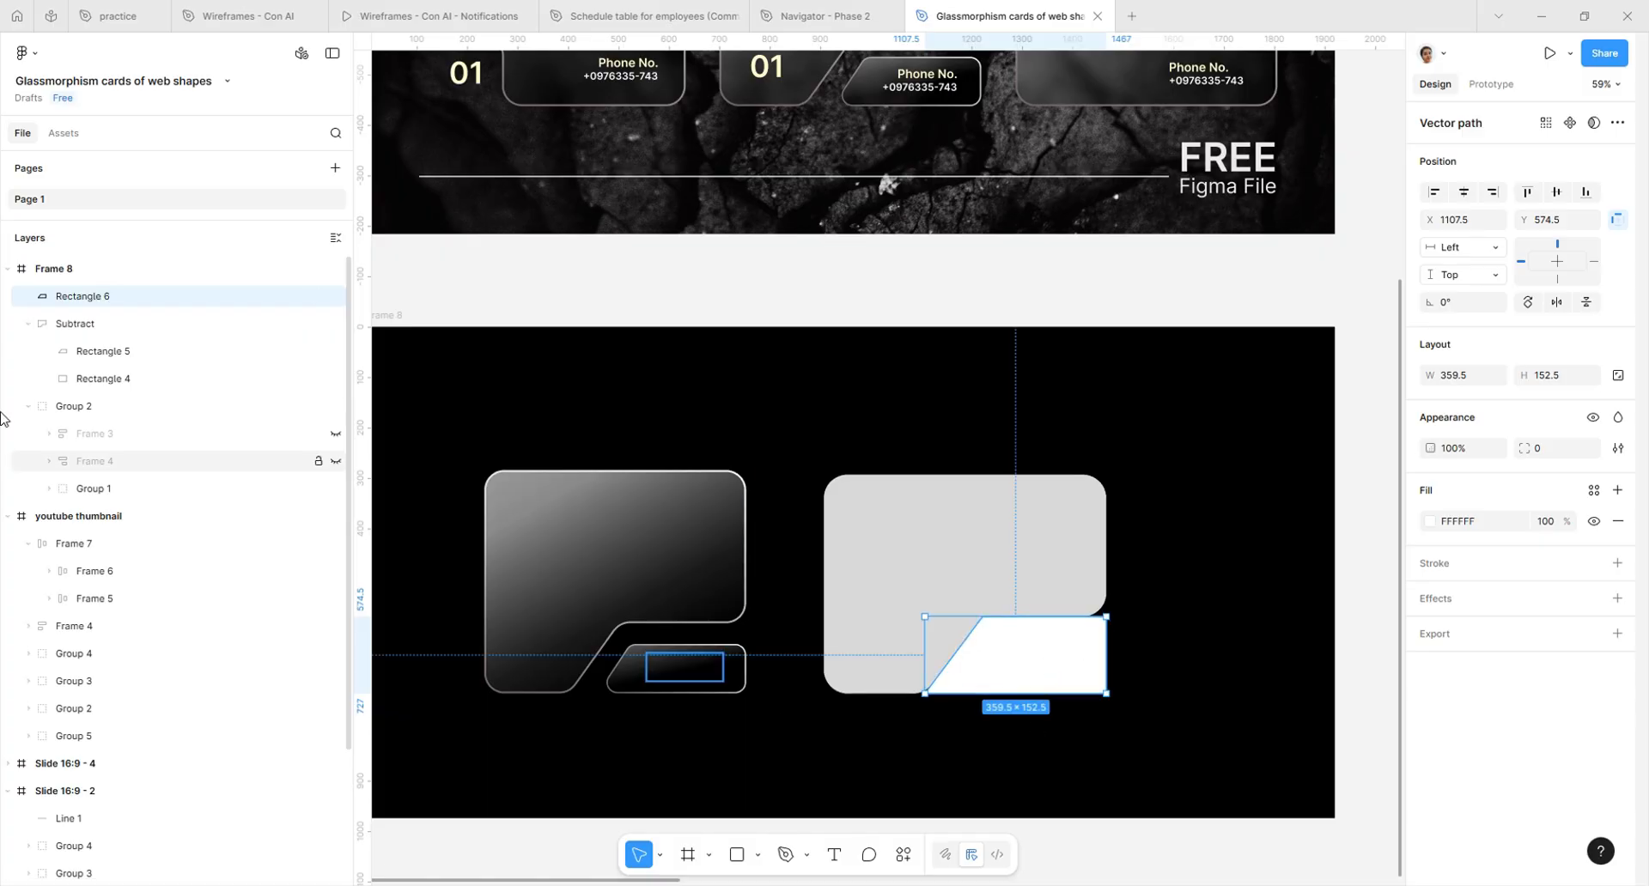
pyautogui.click(29, 324)
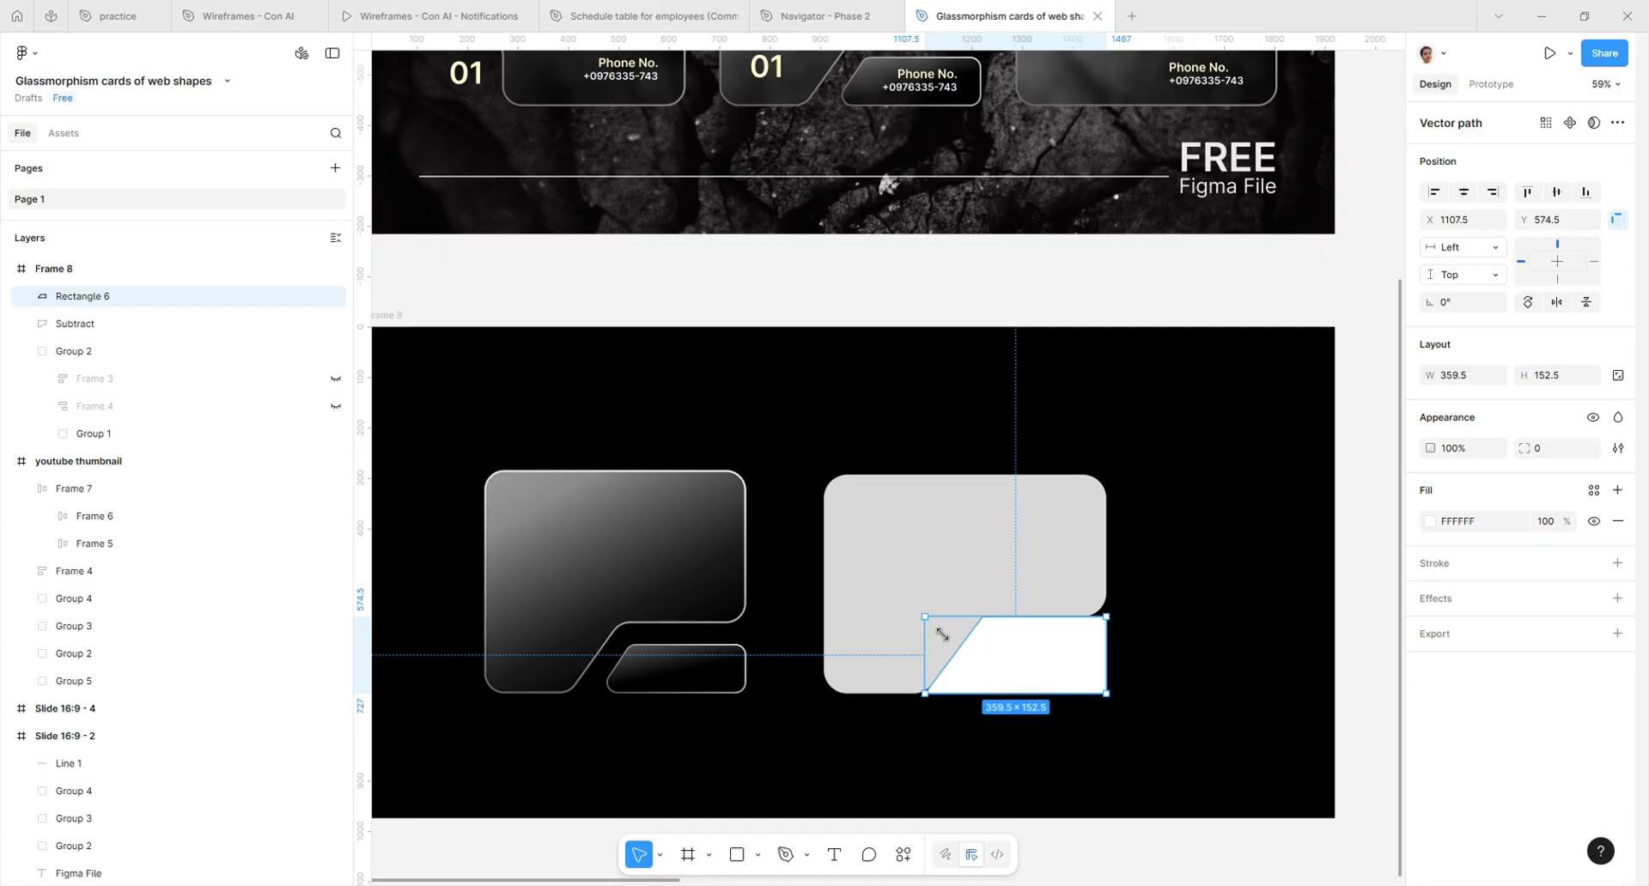
# Resize the duplicated slanted piece to 280 × 119 within the card's lower-right corner and set its corner radius to 22
pyautogui.moveTo(942, 634); pyautogui.dragTo(1069, 650)
pyautogui.hotkey('ctrl', 'z')
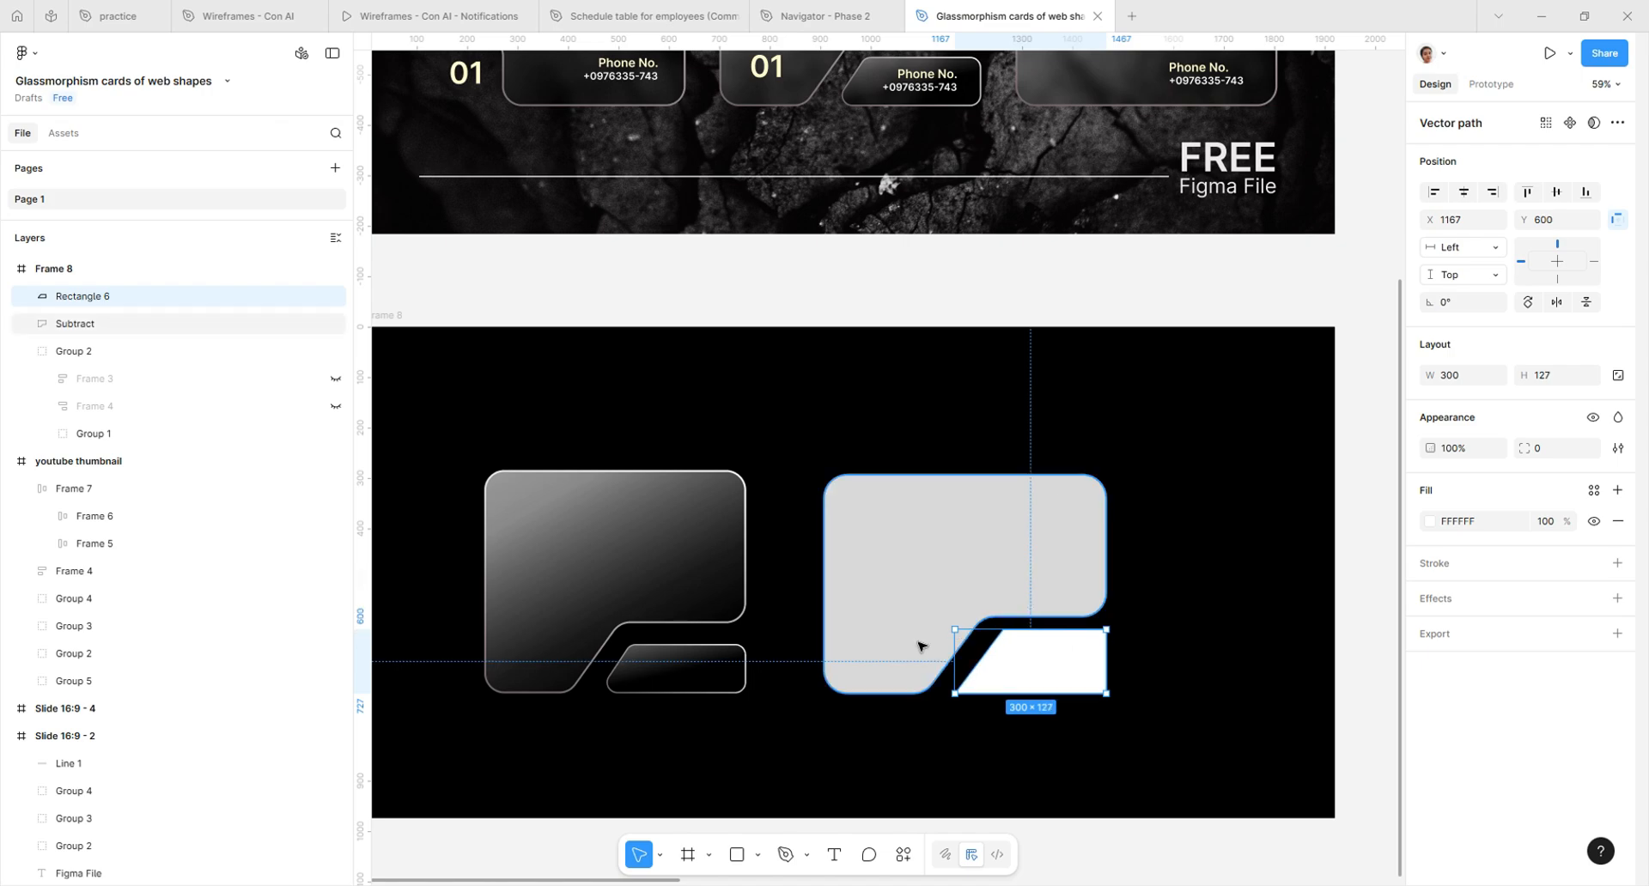
pyautogui.moveTo(966, 645); pyautogui.dragTo(976, 649)
pyautogui.moveTo(1553, 452); pyautogui.dragTo(247, 433)
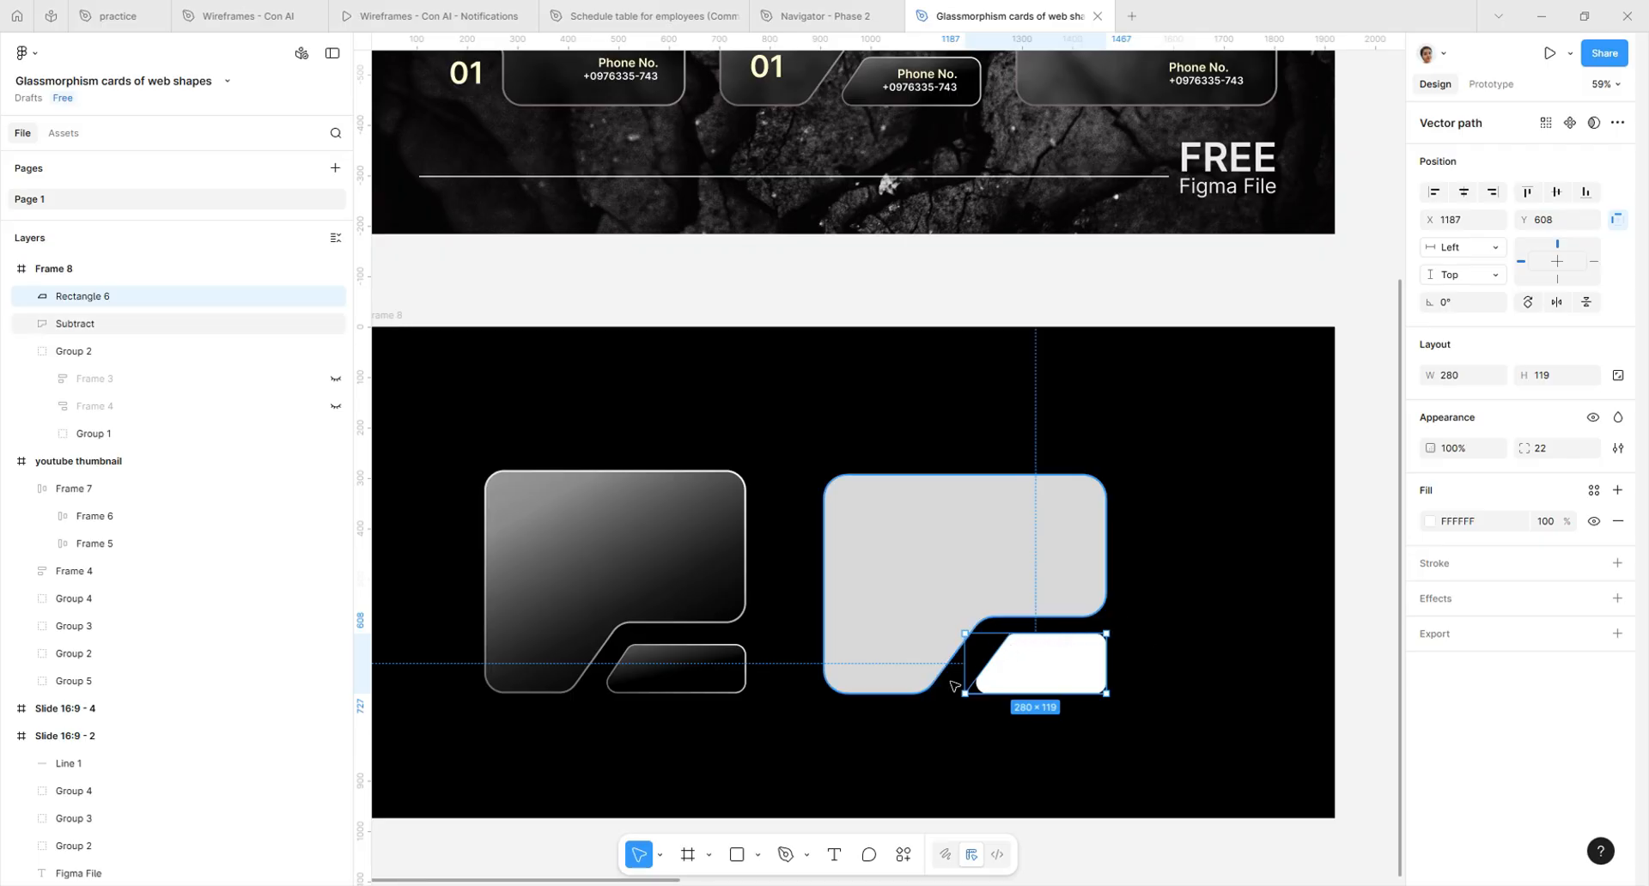
# Open the white corner piece for vector editing and try shifting both vertices of its slanted edge sideways
pyautogui.doubleClick(1046, 674)
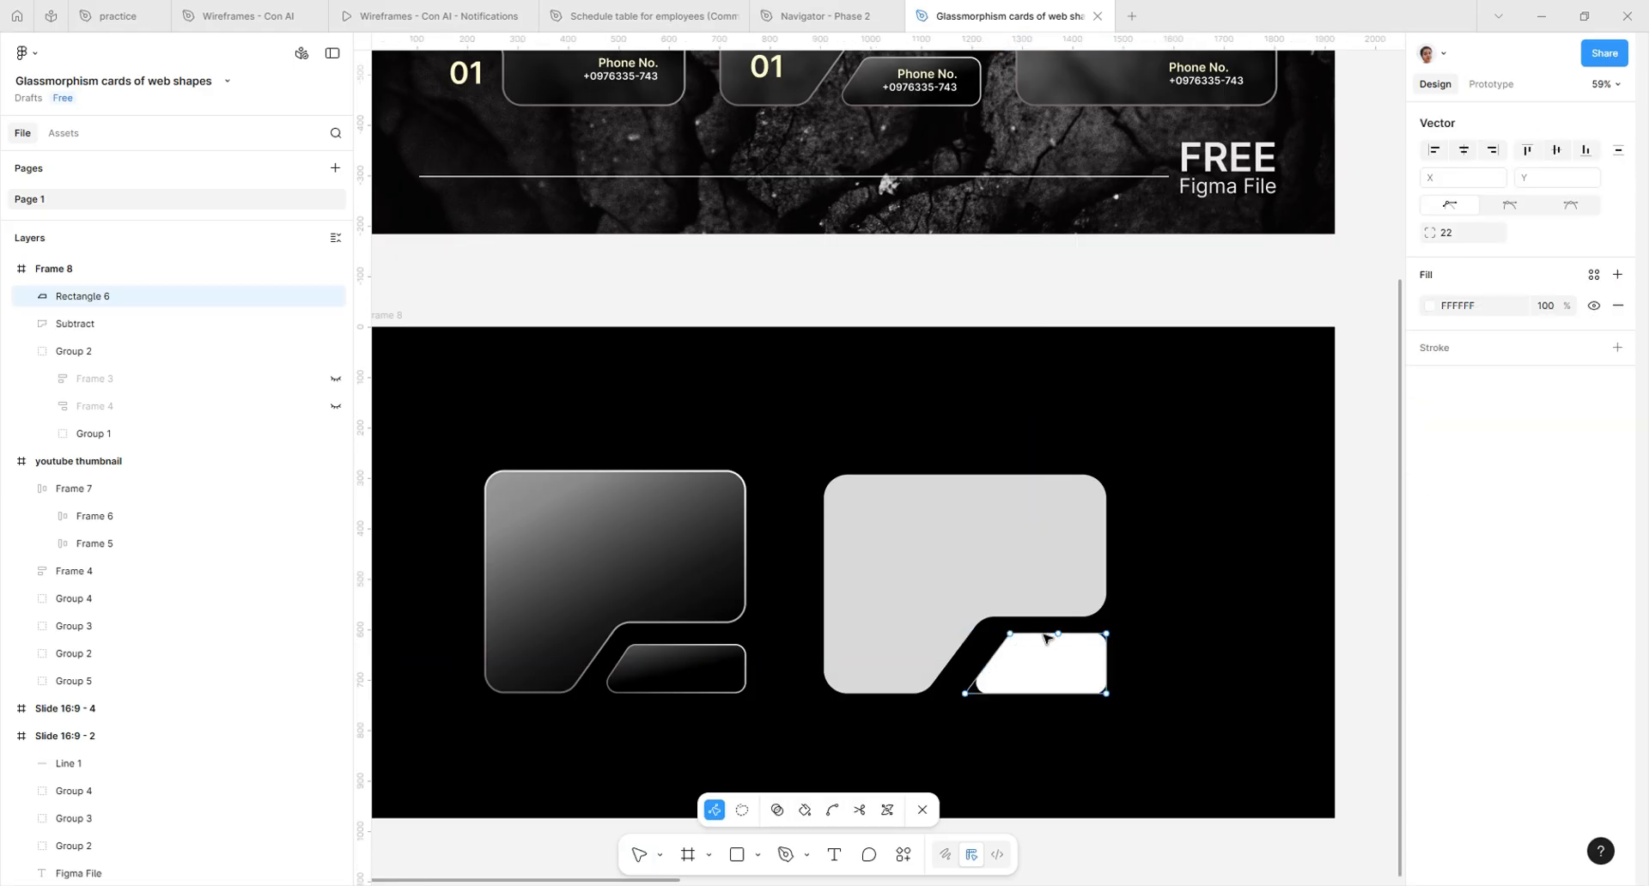
pyautogui.click(965, 693)
pyautogui.keyDown('shift'); pyautogui.click(1010, 634); pyautogui.keyUp('shift')
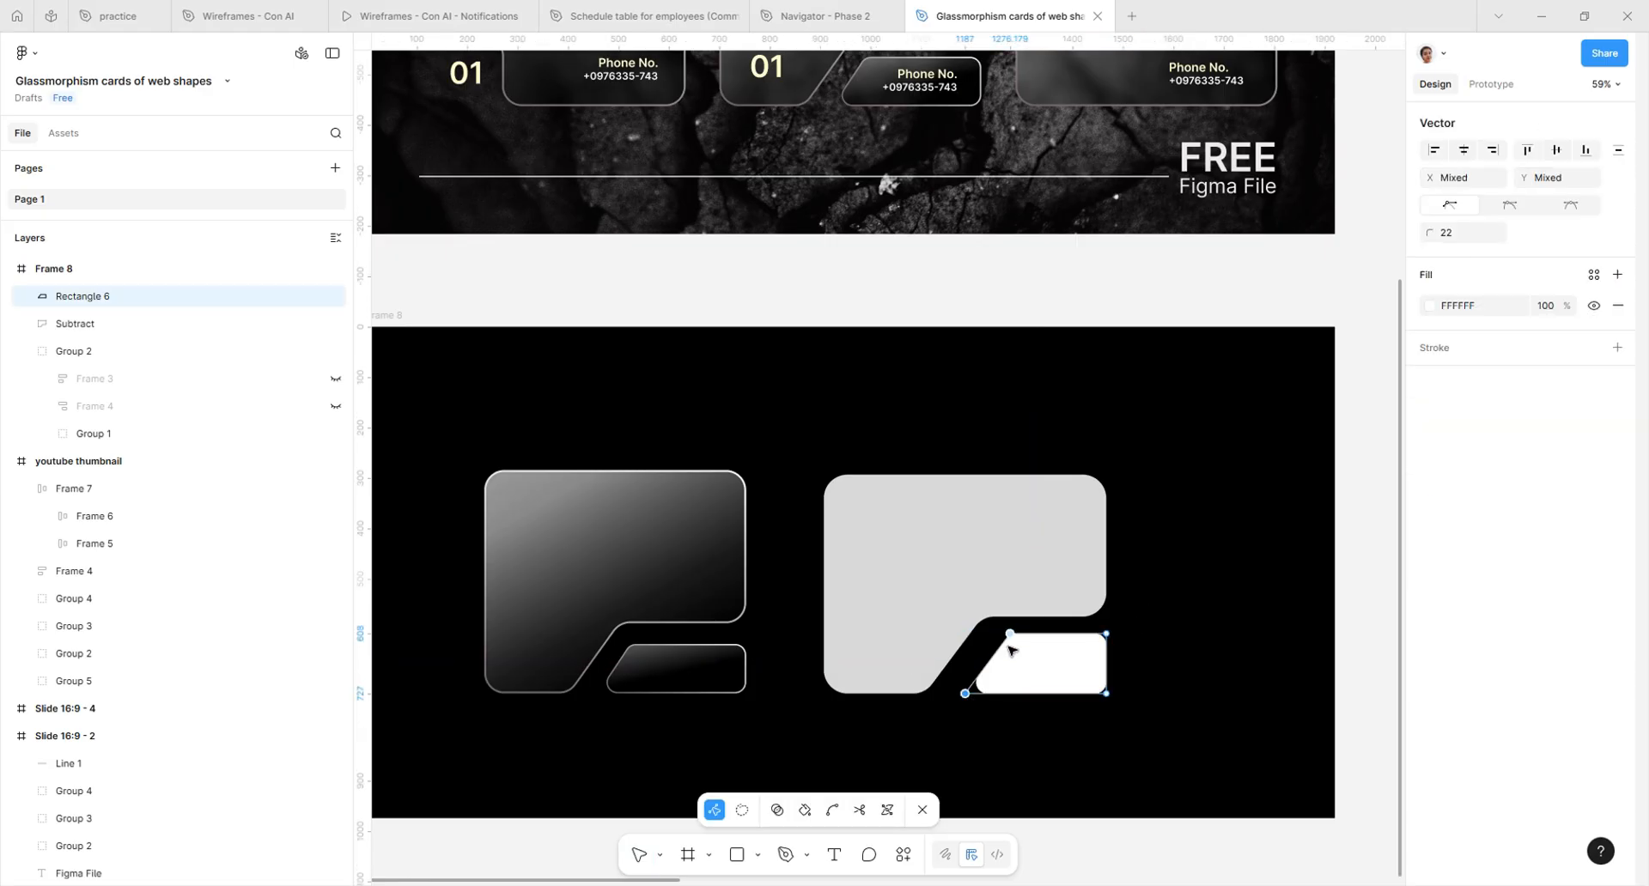
pyautogui.moveTo(966, 694); pyautogui.dragTo(956, 695)
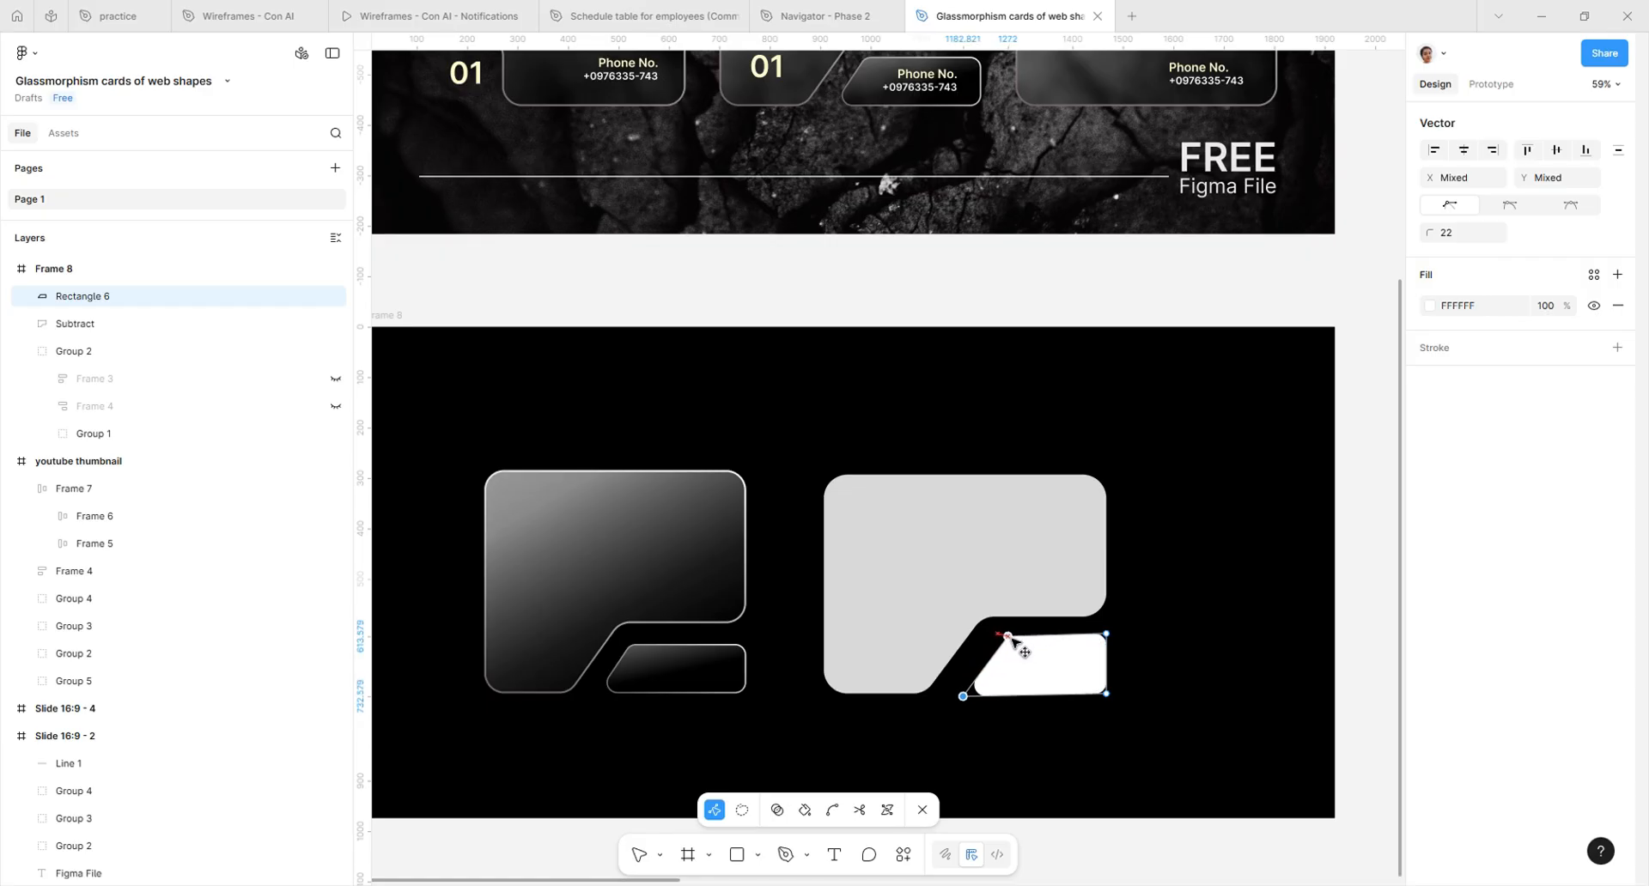
pyautogui.moveTo(1005, 636); pyautogui.dragTo(1014, 637)
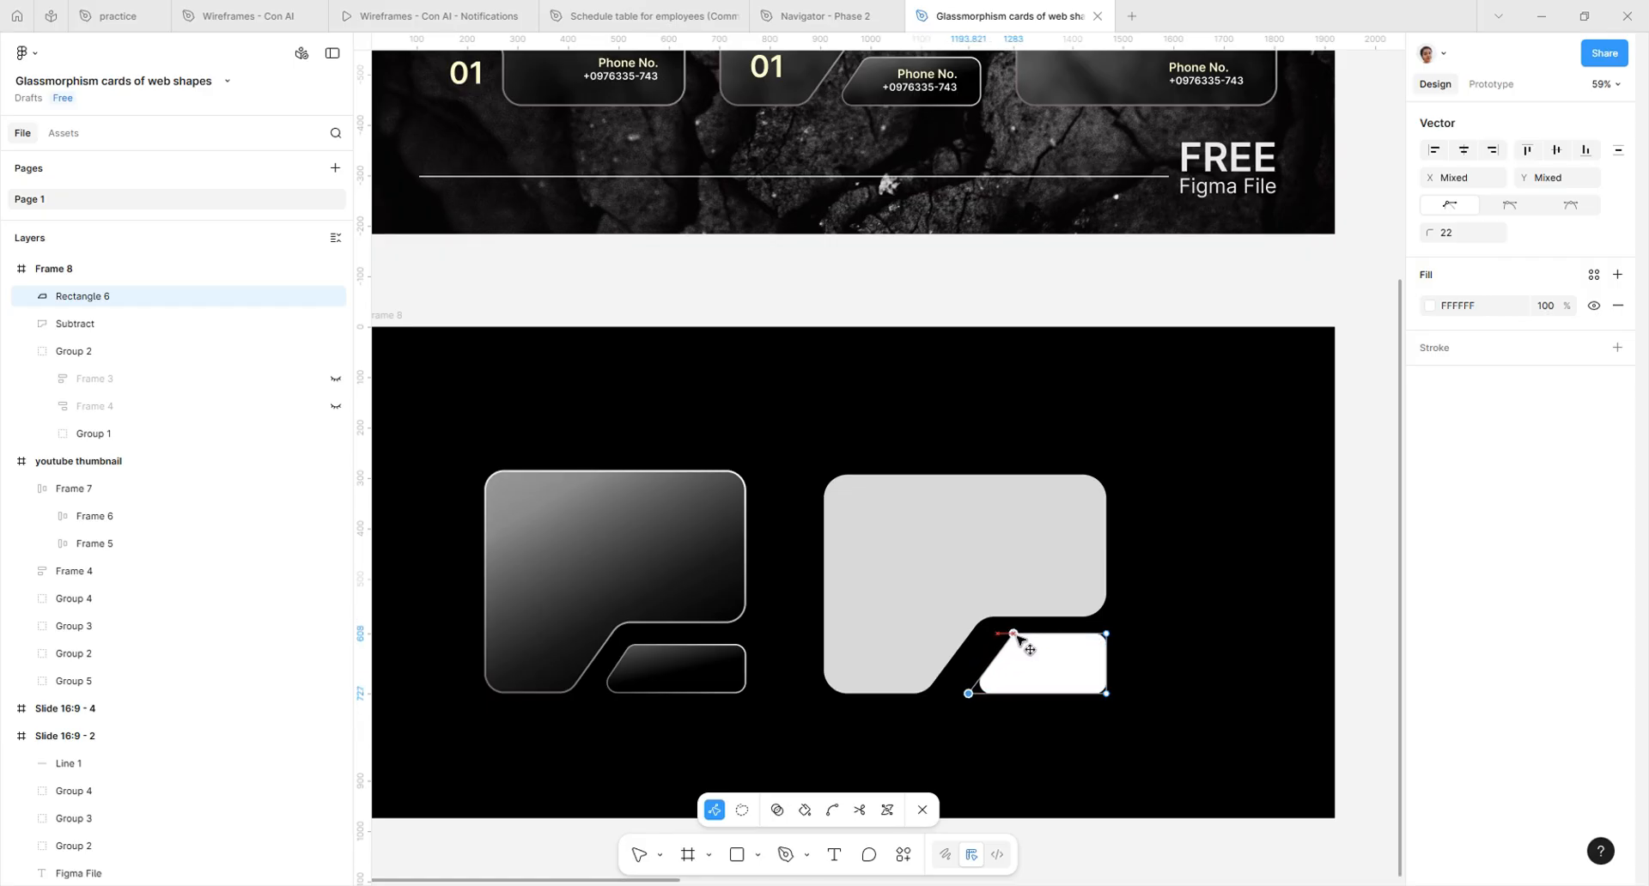
# Lower both upper vertices of the white corner piece to Y 623.5 and finish editing the vector
pyautogui.click(1107, 635)
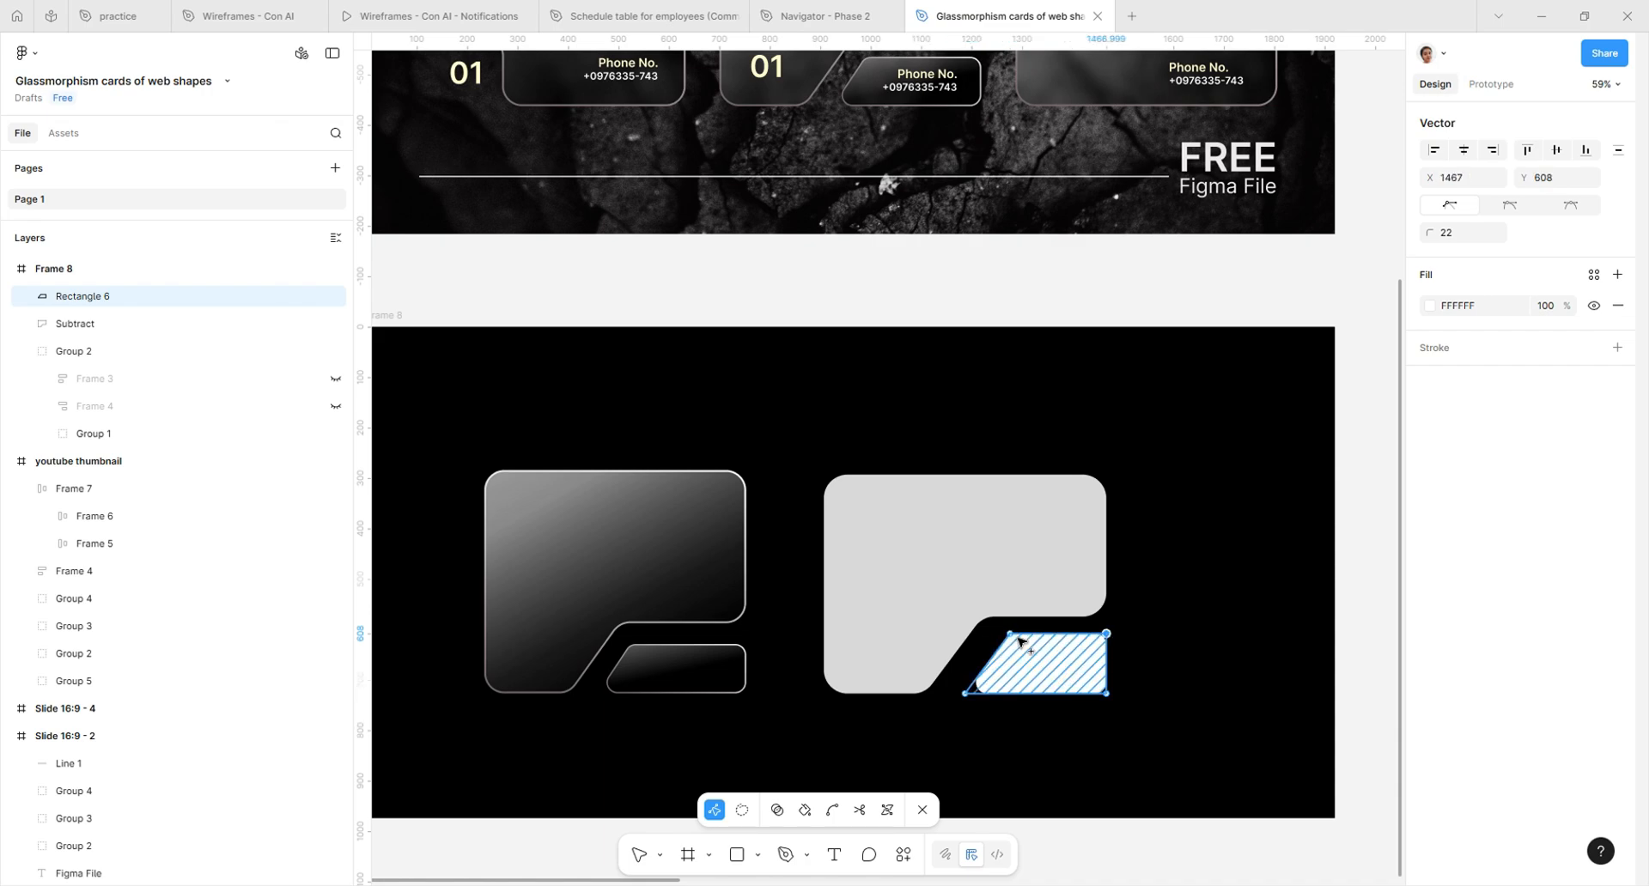
pyautogui.keyDown('shift'); pyautogui.click(1011, 636); pyautogui.keyUp('shift')
pyautogui.moveTo(1011, 636); pyautogui.dragTo(1014, 646)
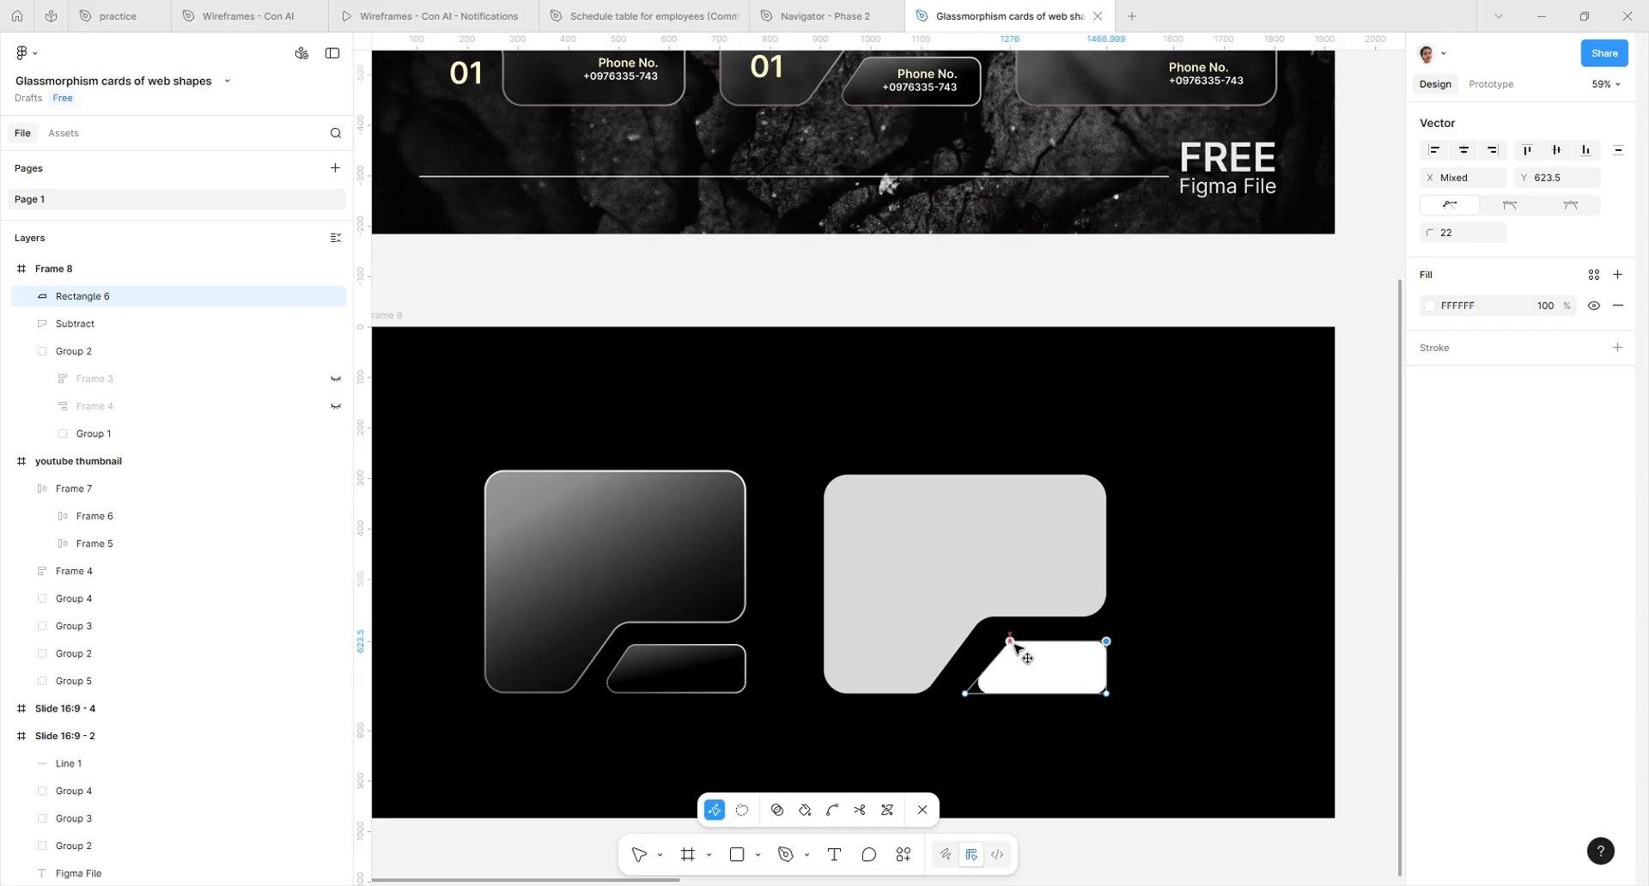
pyautogui.click(780, 615)
# Set the fill of the subtracted card shape to the dark color 1A1818
pyautogui.click(953, 565)
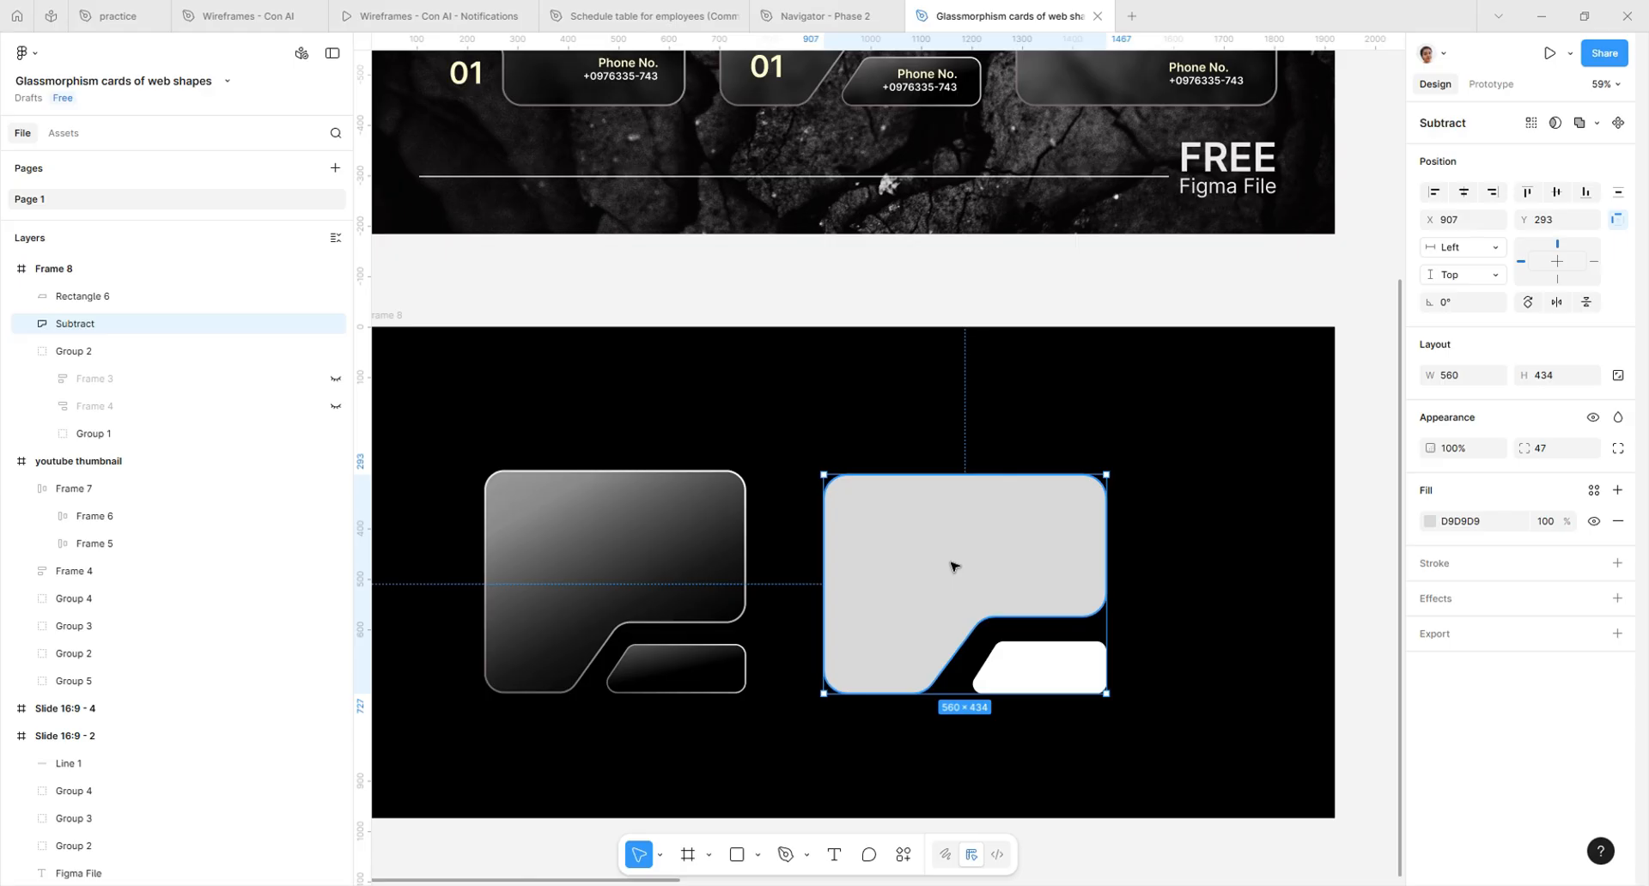
pyautogui.click(1429, 521)
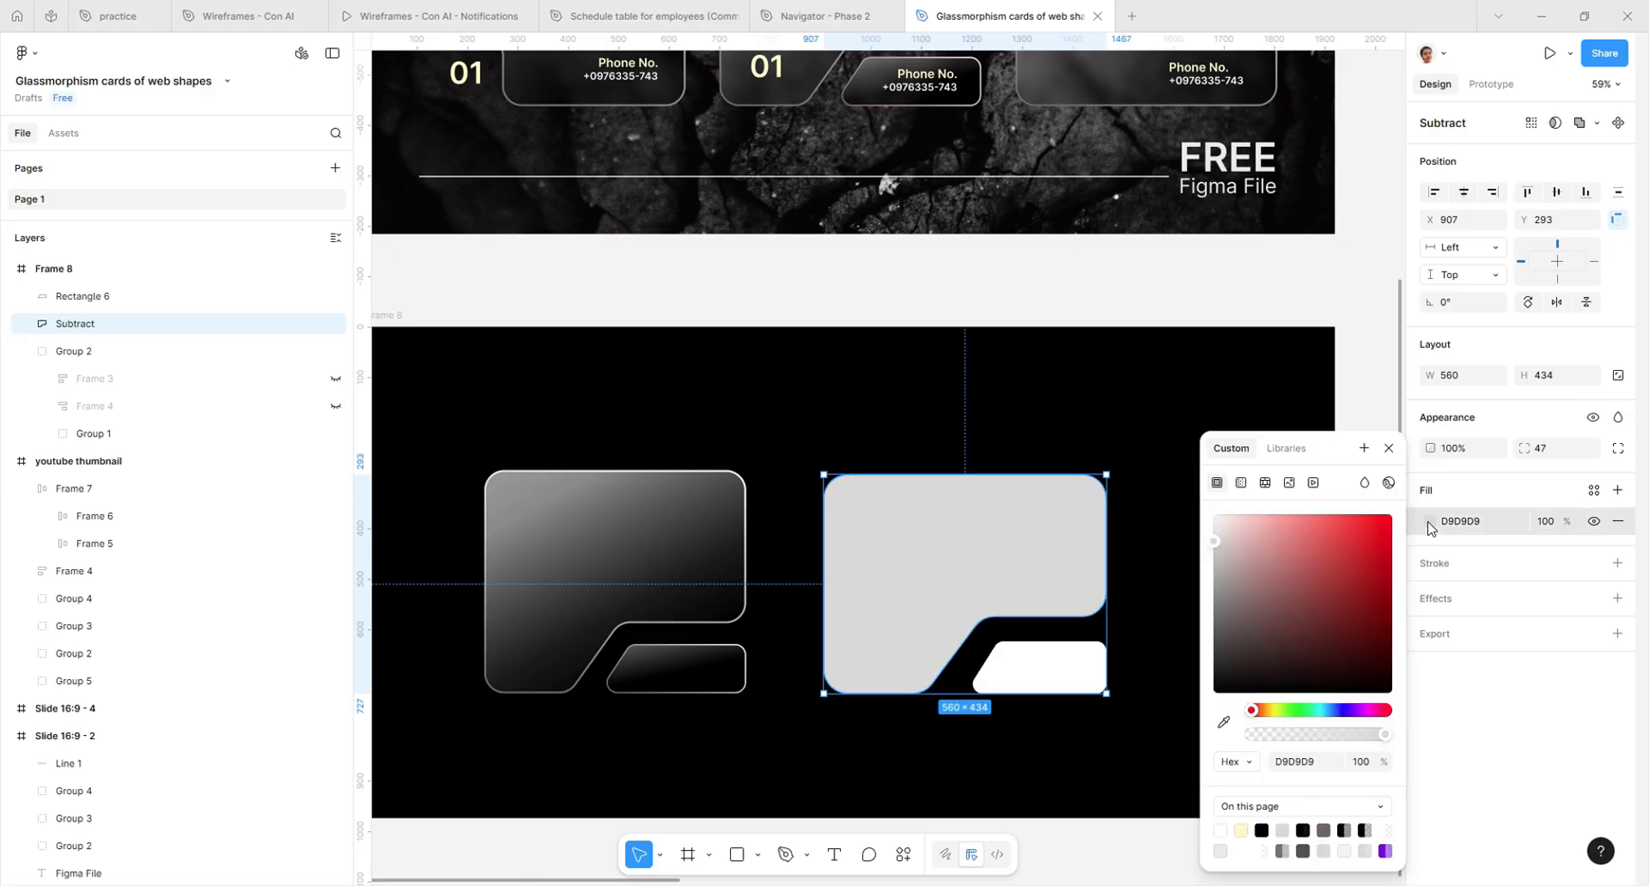
pyautogui.click(1272, 848)
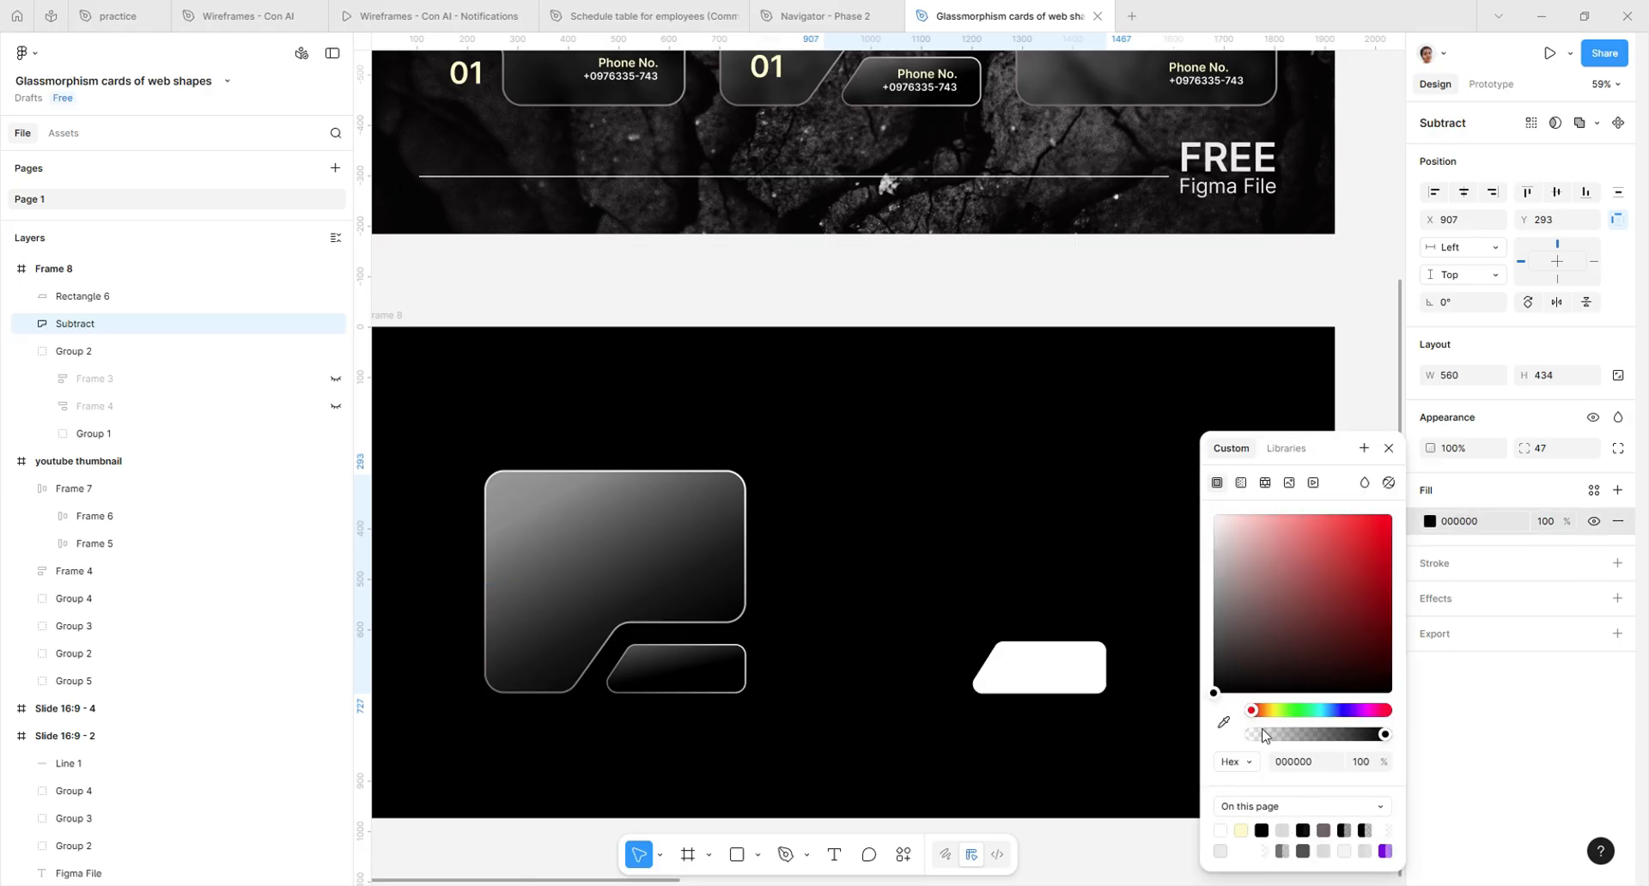
pyautogui.moveTo(1214, 692); pyautogui.dragTo(1224, 675)
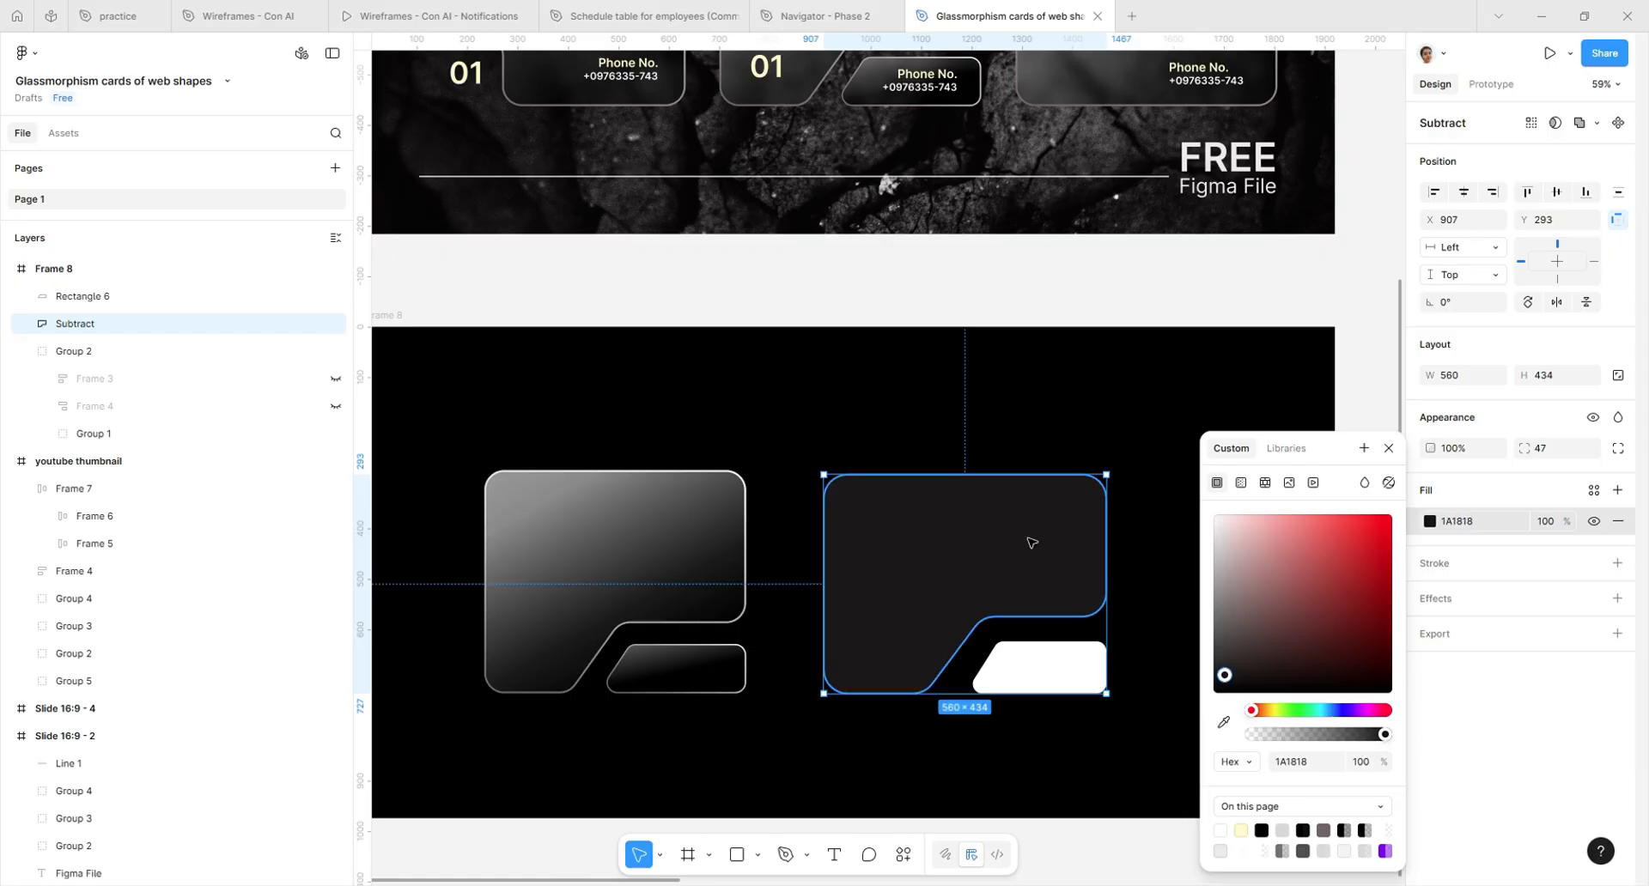
# Add an inside stroke to the card shape with a linear gradient running from FFFFFF to 9C9A9A
pyautogui.click(1594, 563)
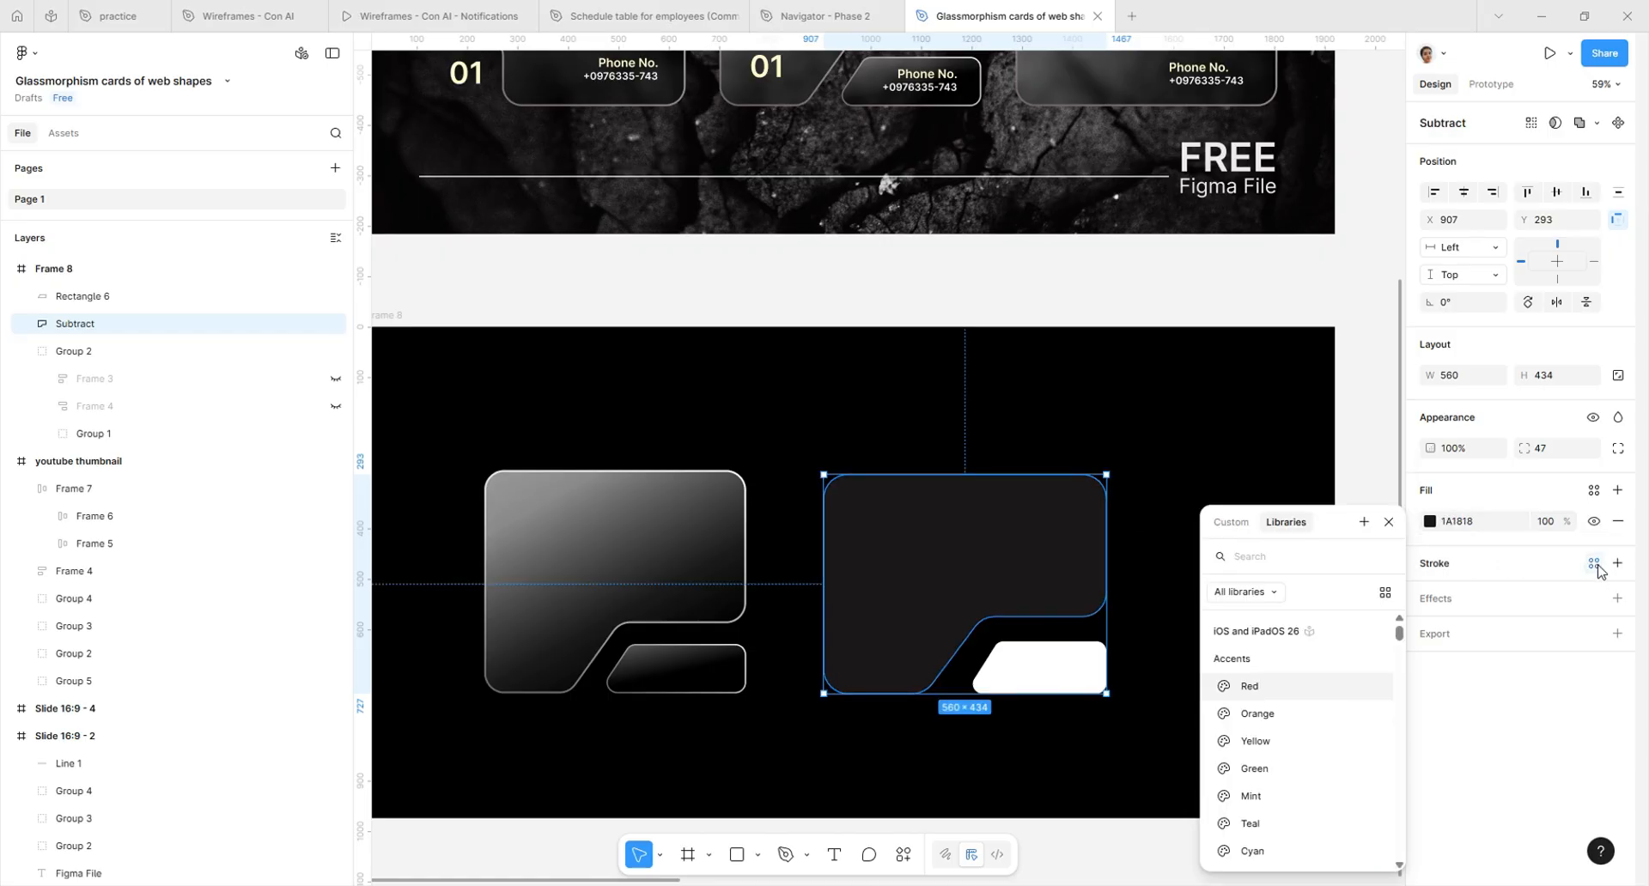
pyautogui.click(1440, 567)
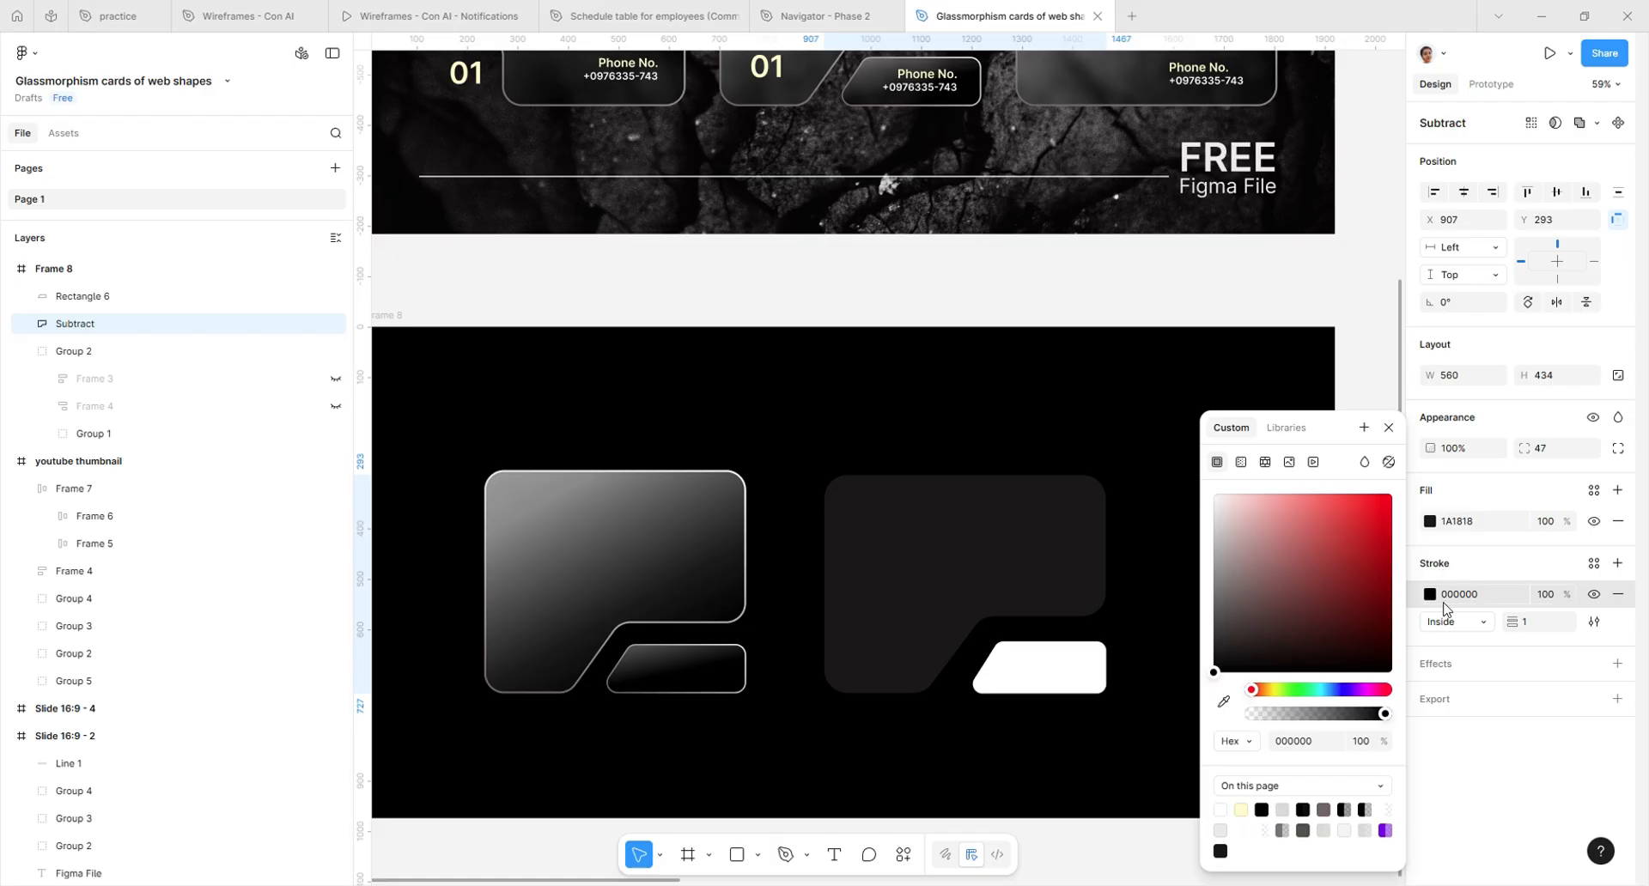
pyautogui.click(1240, 463)
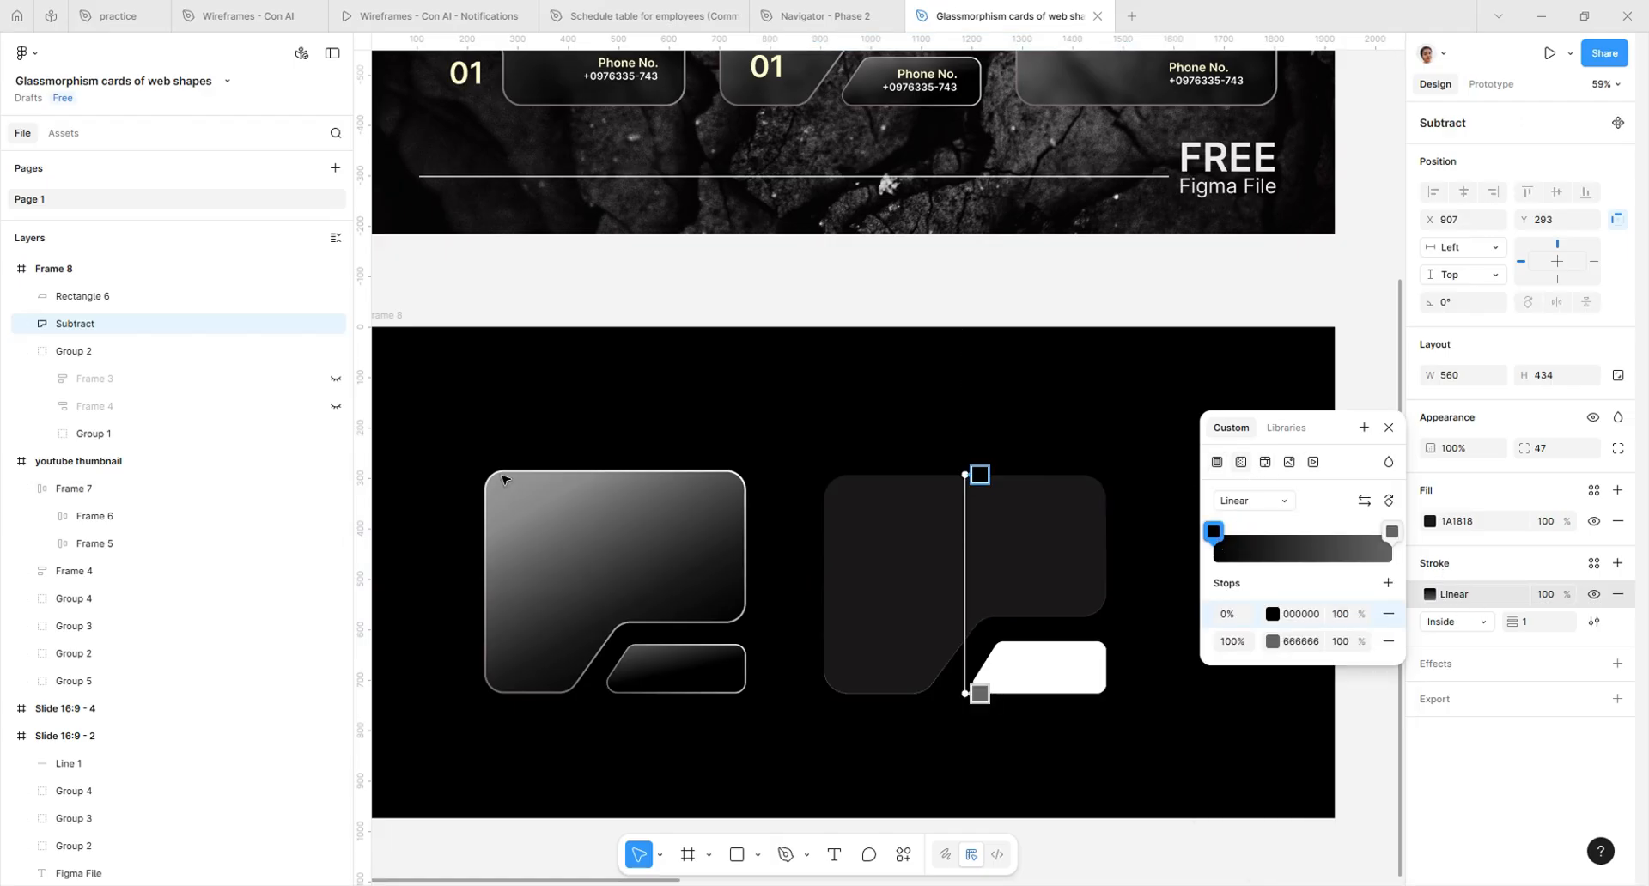
pyautogui.click(1271, 614)
pyautogui.click(1026, 826)
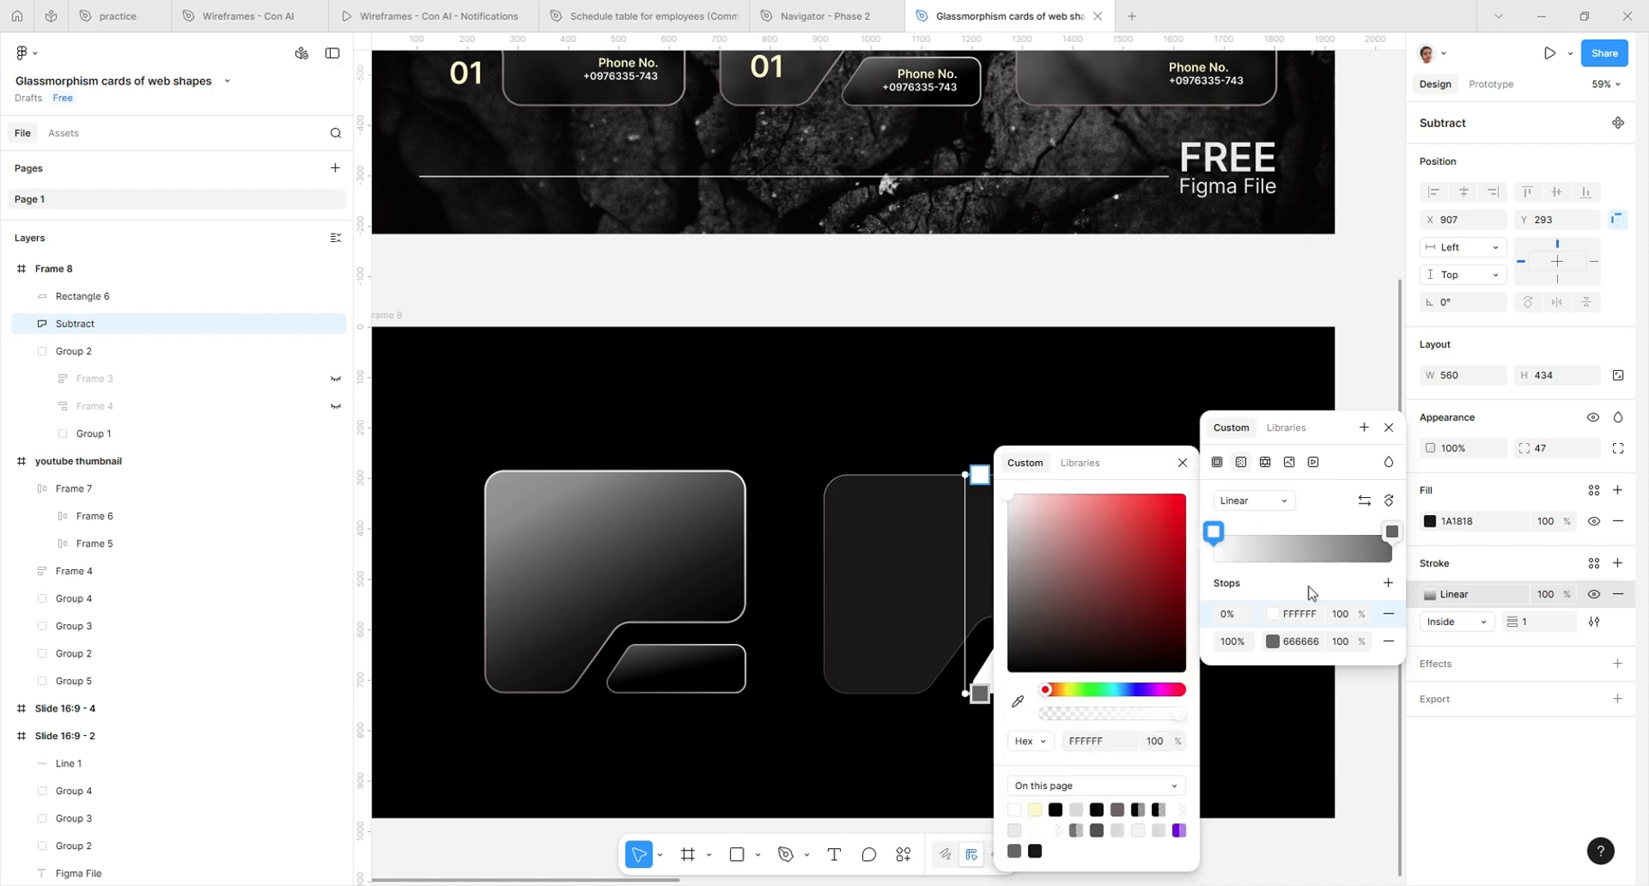
pyautogui.click(1392, 531)
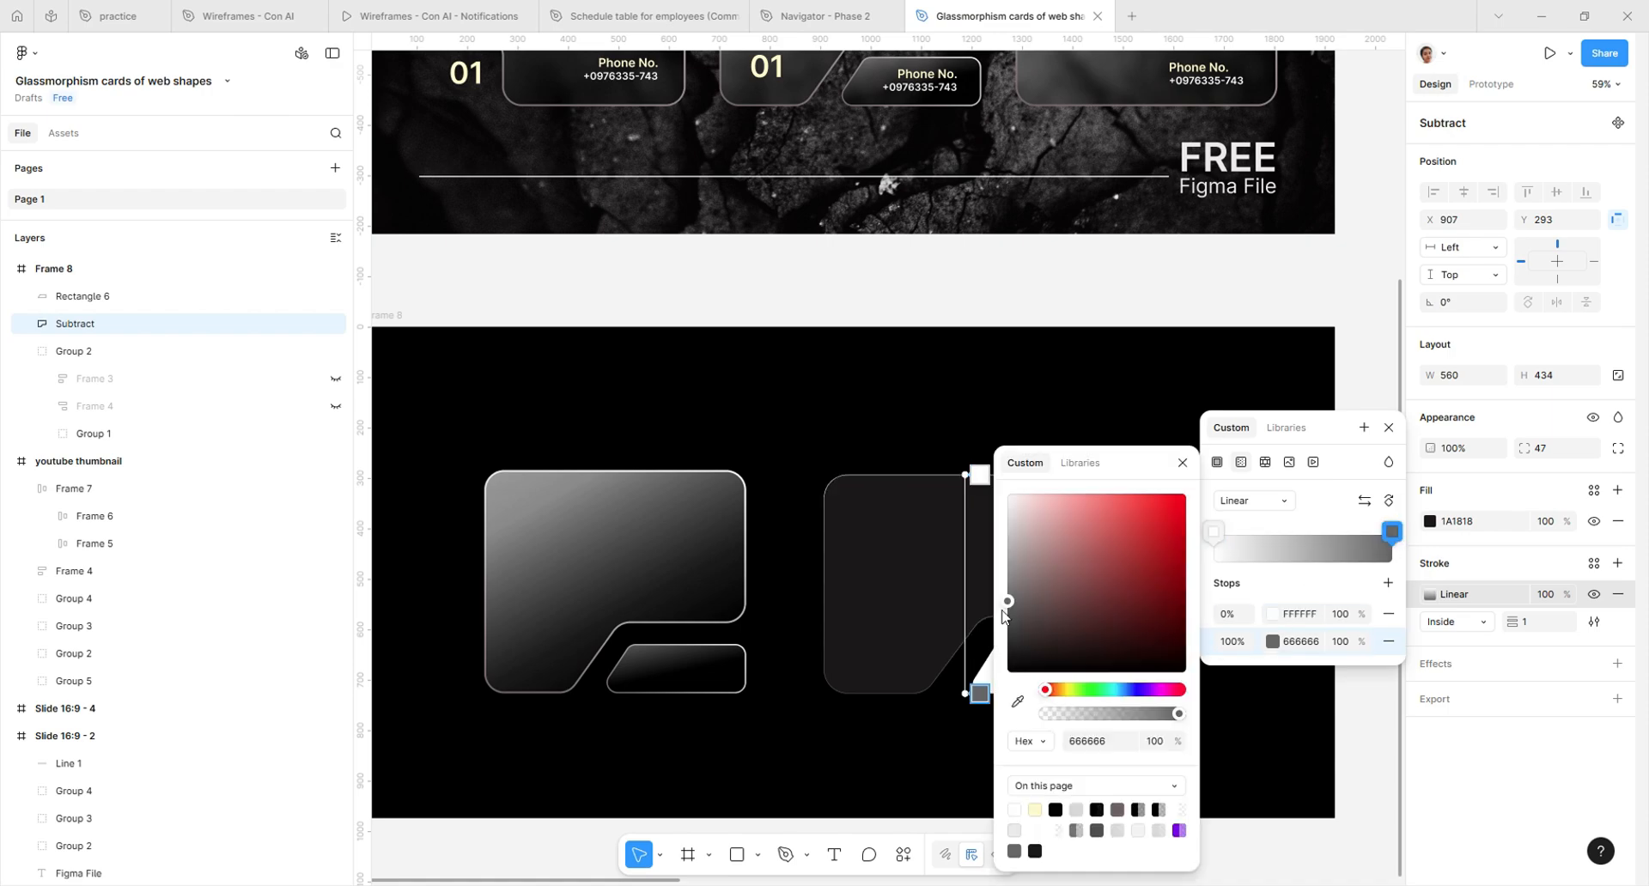
pyautogui.moveTo(1003, 613); pyautogui.dragTo(1009, 570)
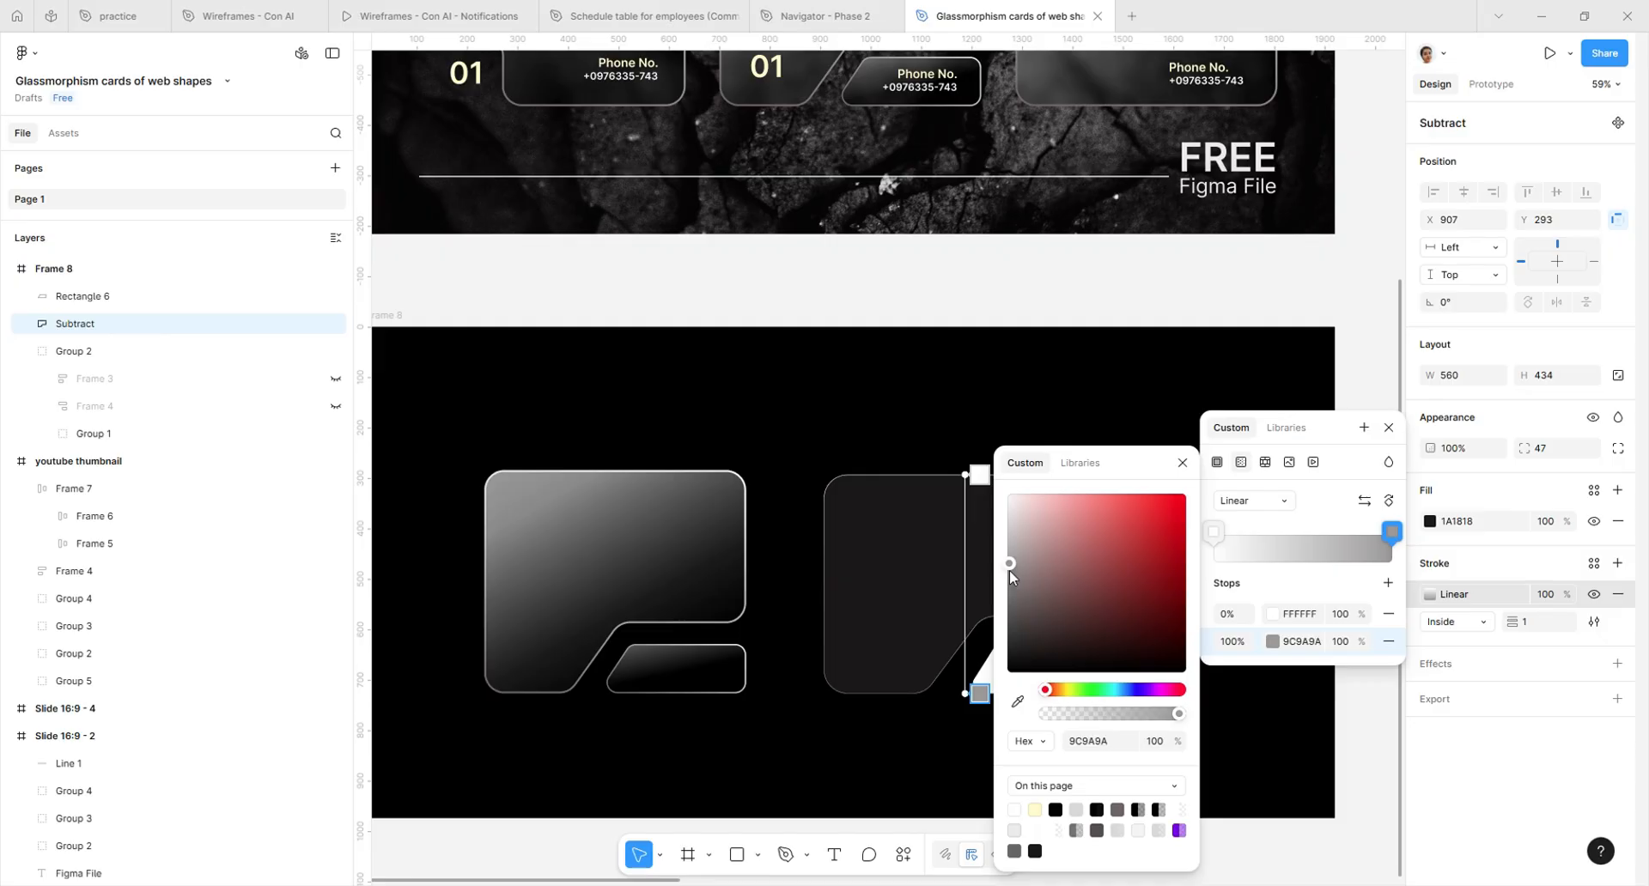
# Set the card's stroke weight to 3 and move the stroke gradient's white start to the card's upper-left corner
pyautogui.click(1537, 622)
pyautogui.write('3')
pyautogui.press('Return')
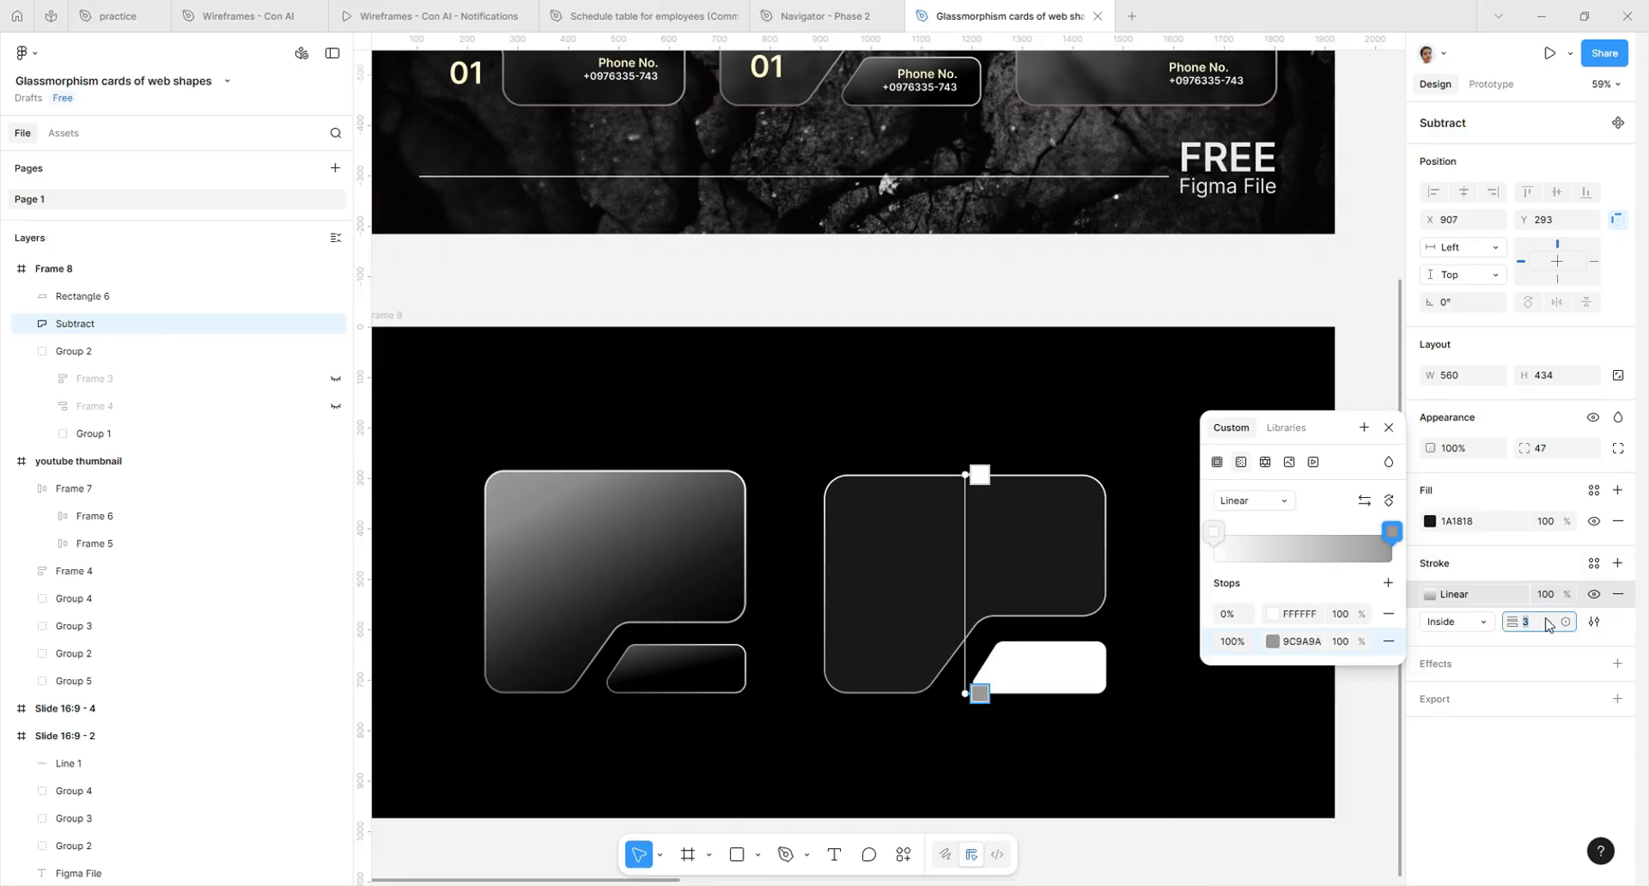
pyautogui.moveTo(980, 475); pyautogui.dragTo(829, 478)
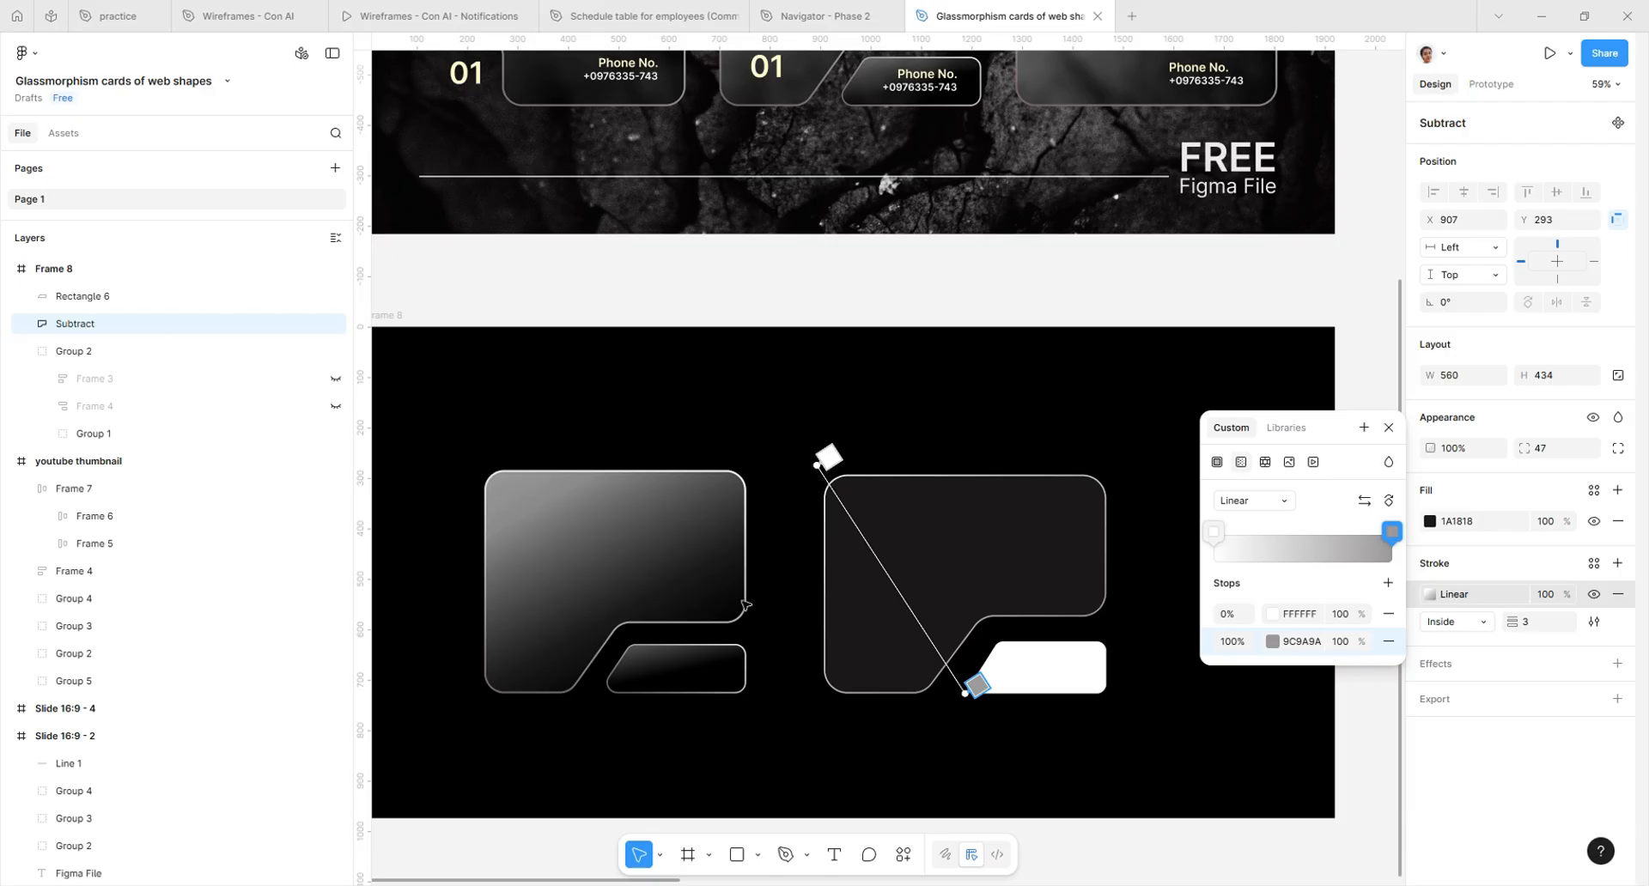
pyautogui.press('Escape')
# Change the card's fill to a linear gradient, set its end stop to FFFFFF and move that stop to 75%
pyautogui.click(1430, 521)
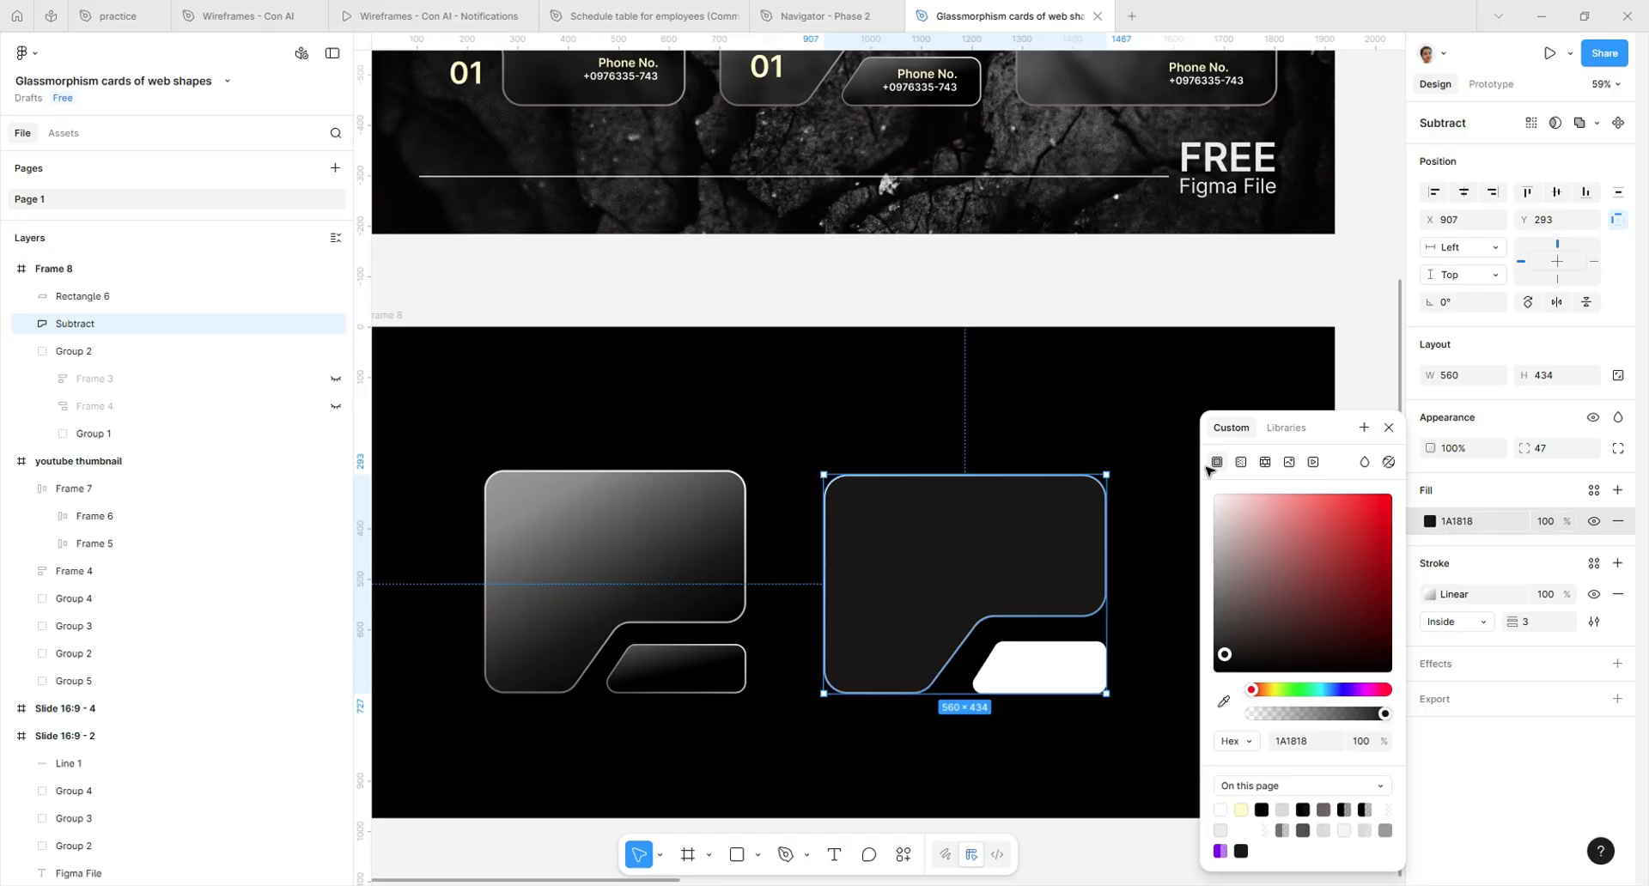
pyautogui.click(1242, 463)
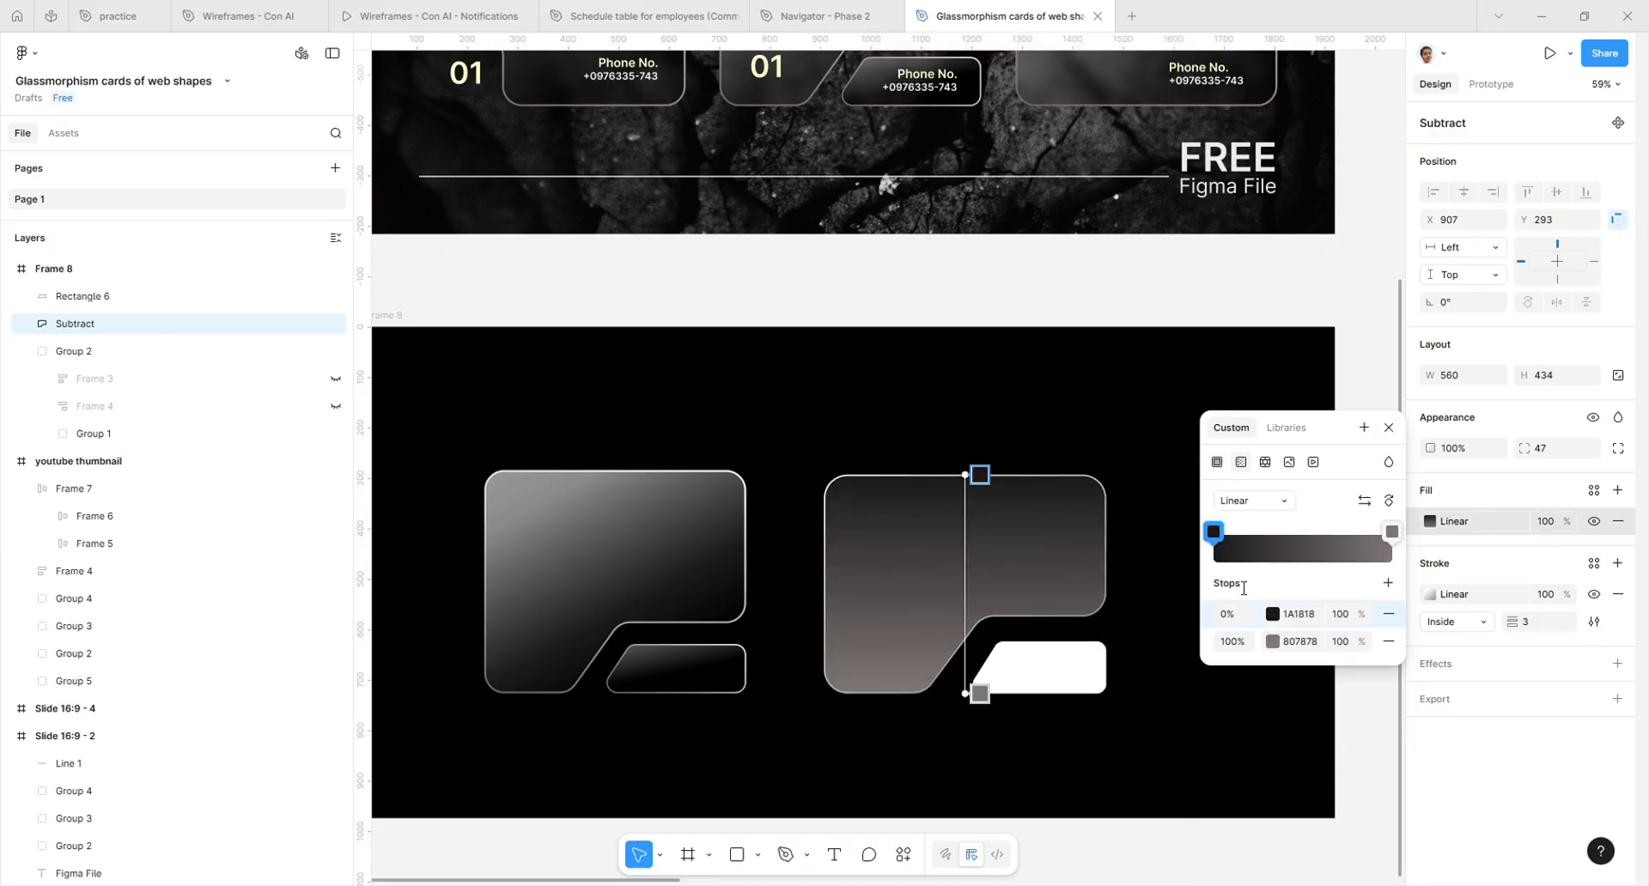
pyautogui.click(1393, 532)
pyautogui.click(1028, 829)
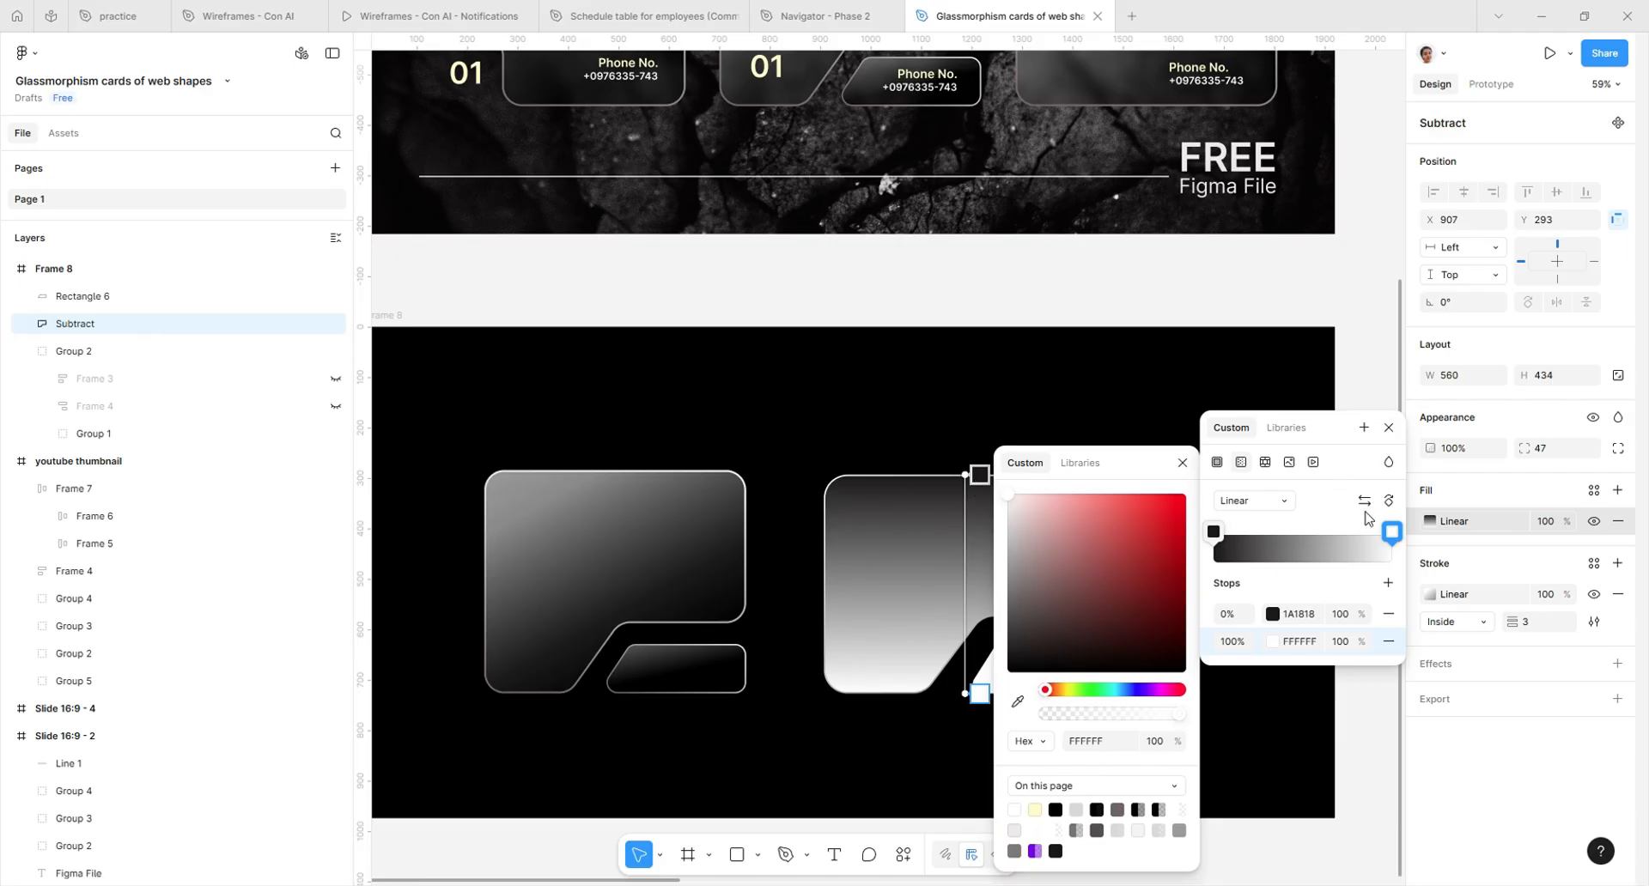
pyautogui.click(1334, 513)
pyautogui.moveTo(979, 693); pyautogui.dragTo(860, 652)
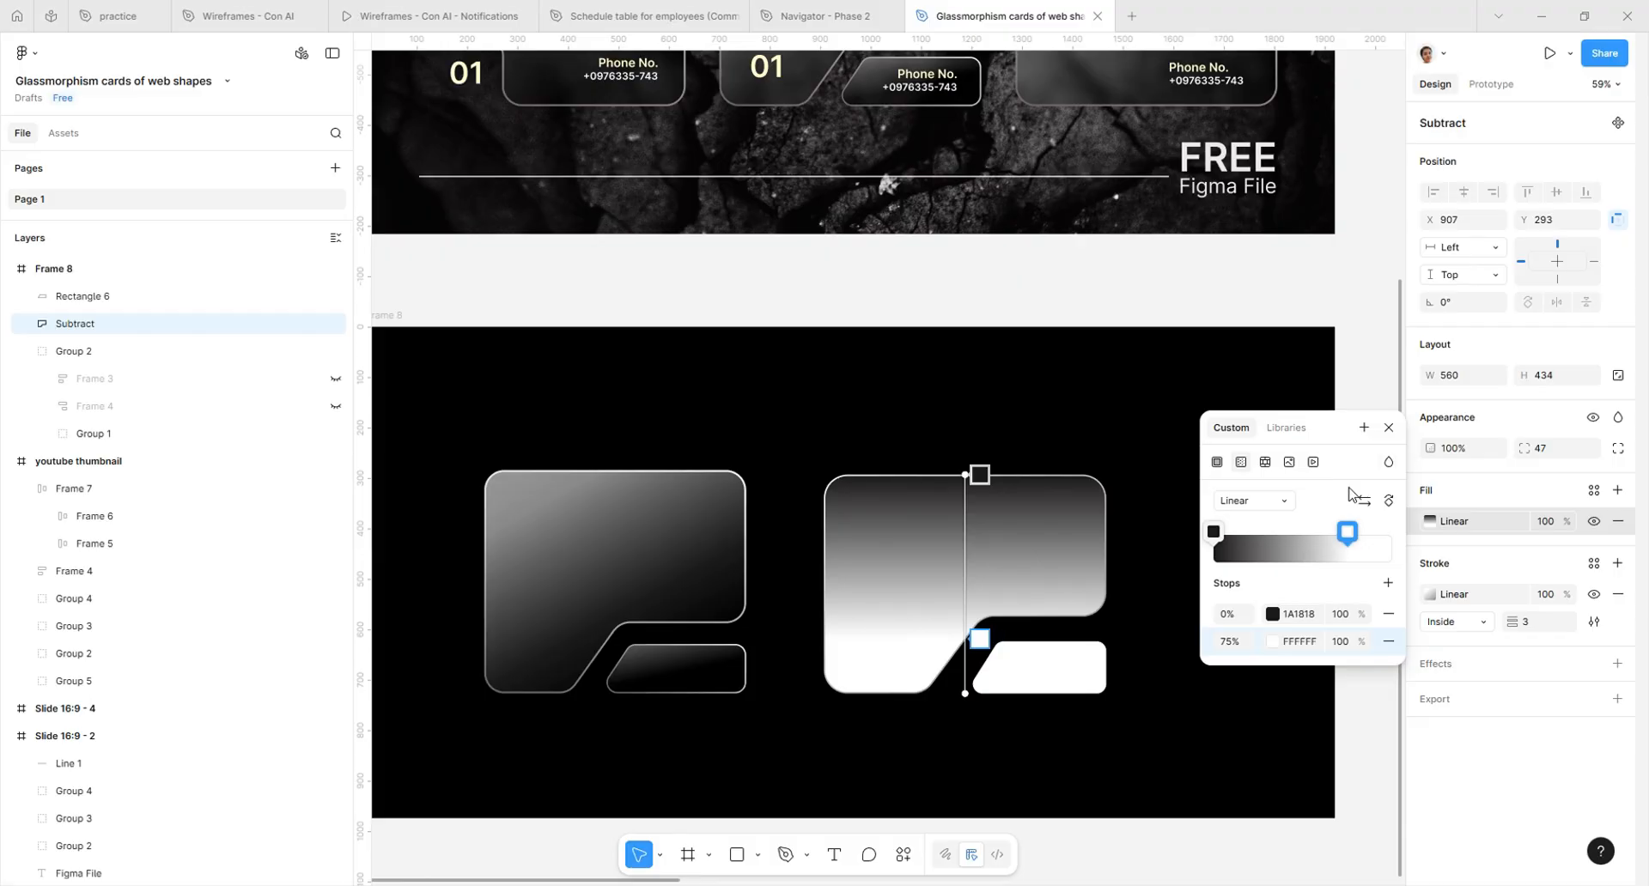
# Recolor the card's fill gradient with FFFFFF at the 0% stop and dark gray 363232 at the 75% stop
pyautogui.click(1272, 613)
pyautogui.click(1015, 811)
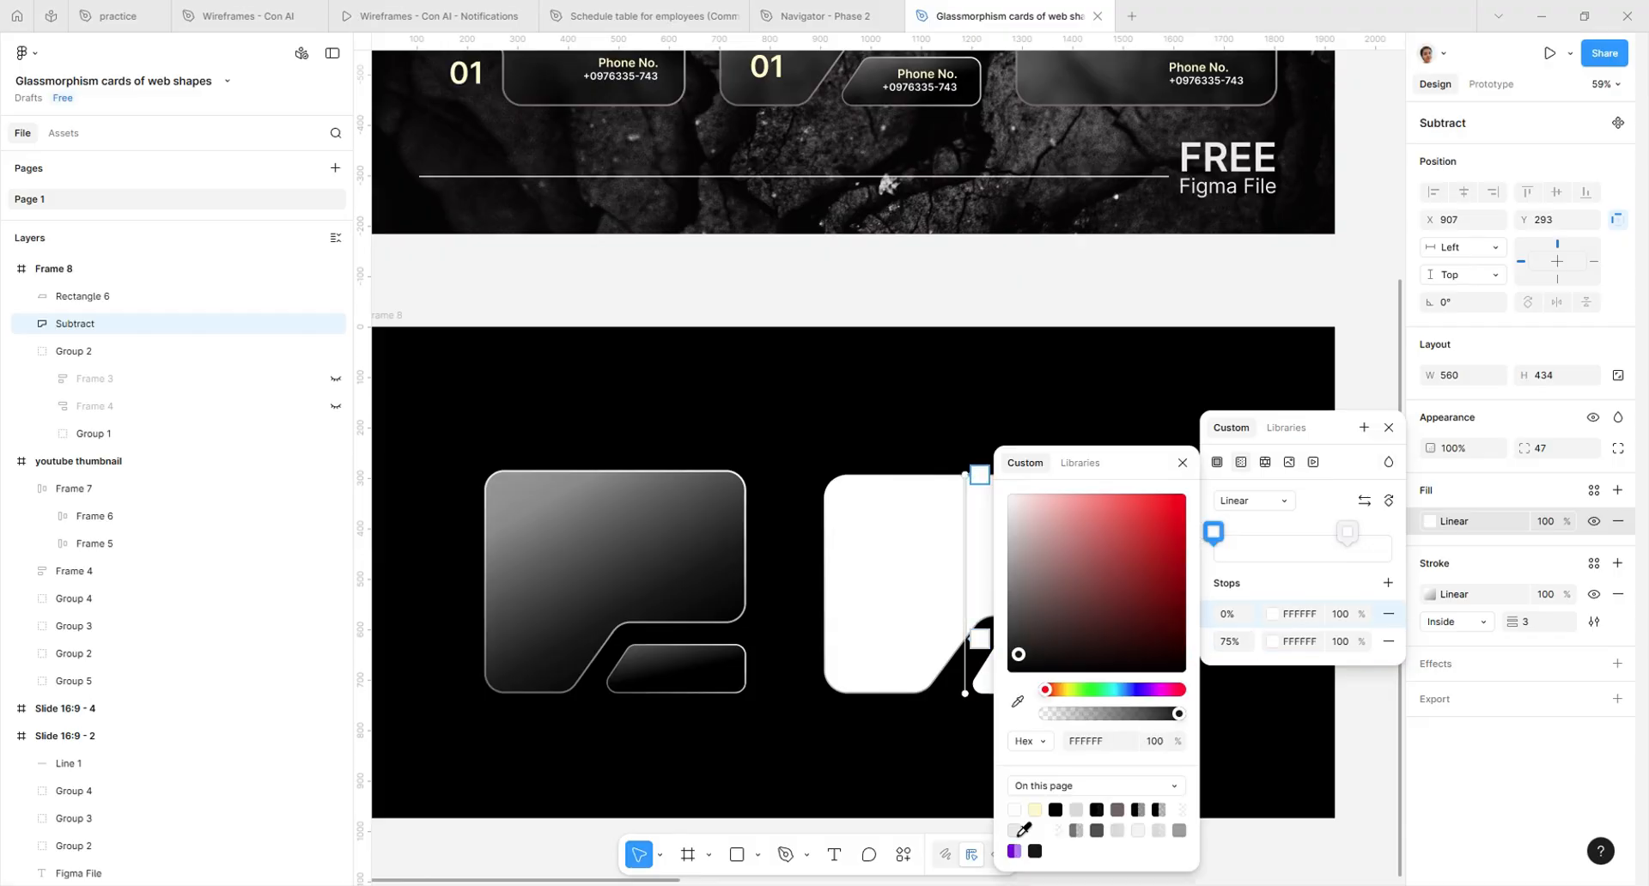
pyautogui.click(1255, 643)
pyautogui.click(1274, 643)
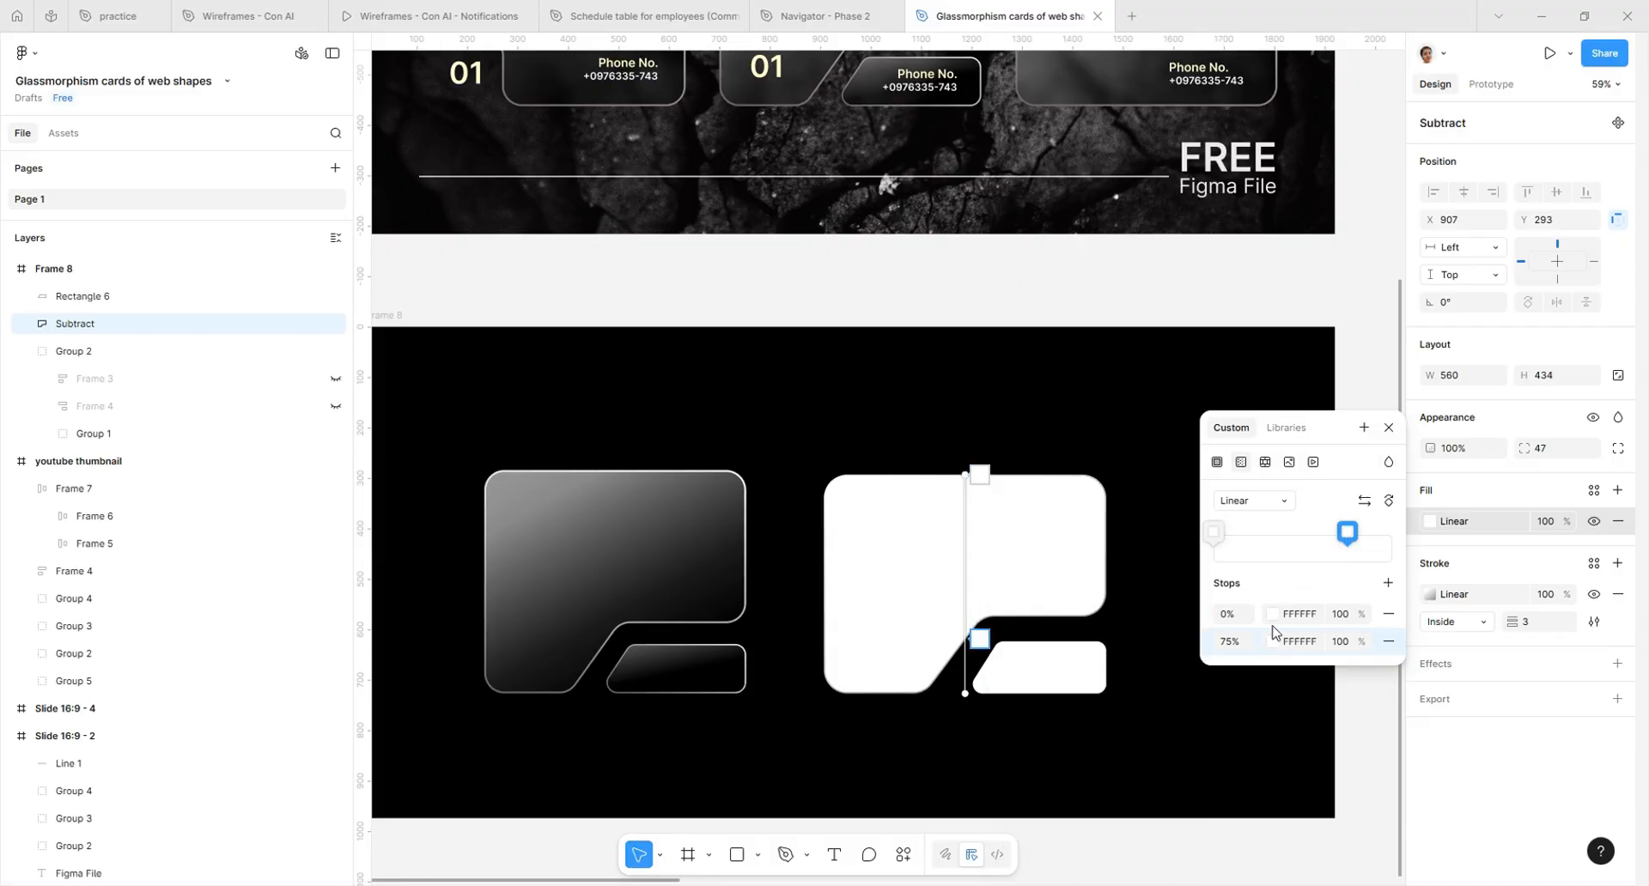
pyautogui.click(1273, 640)
pyautogui.click(1096, 810)
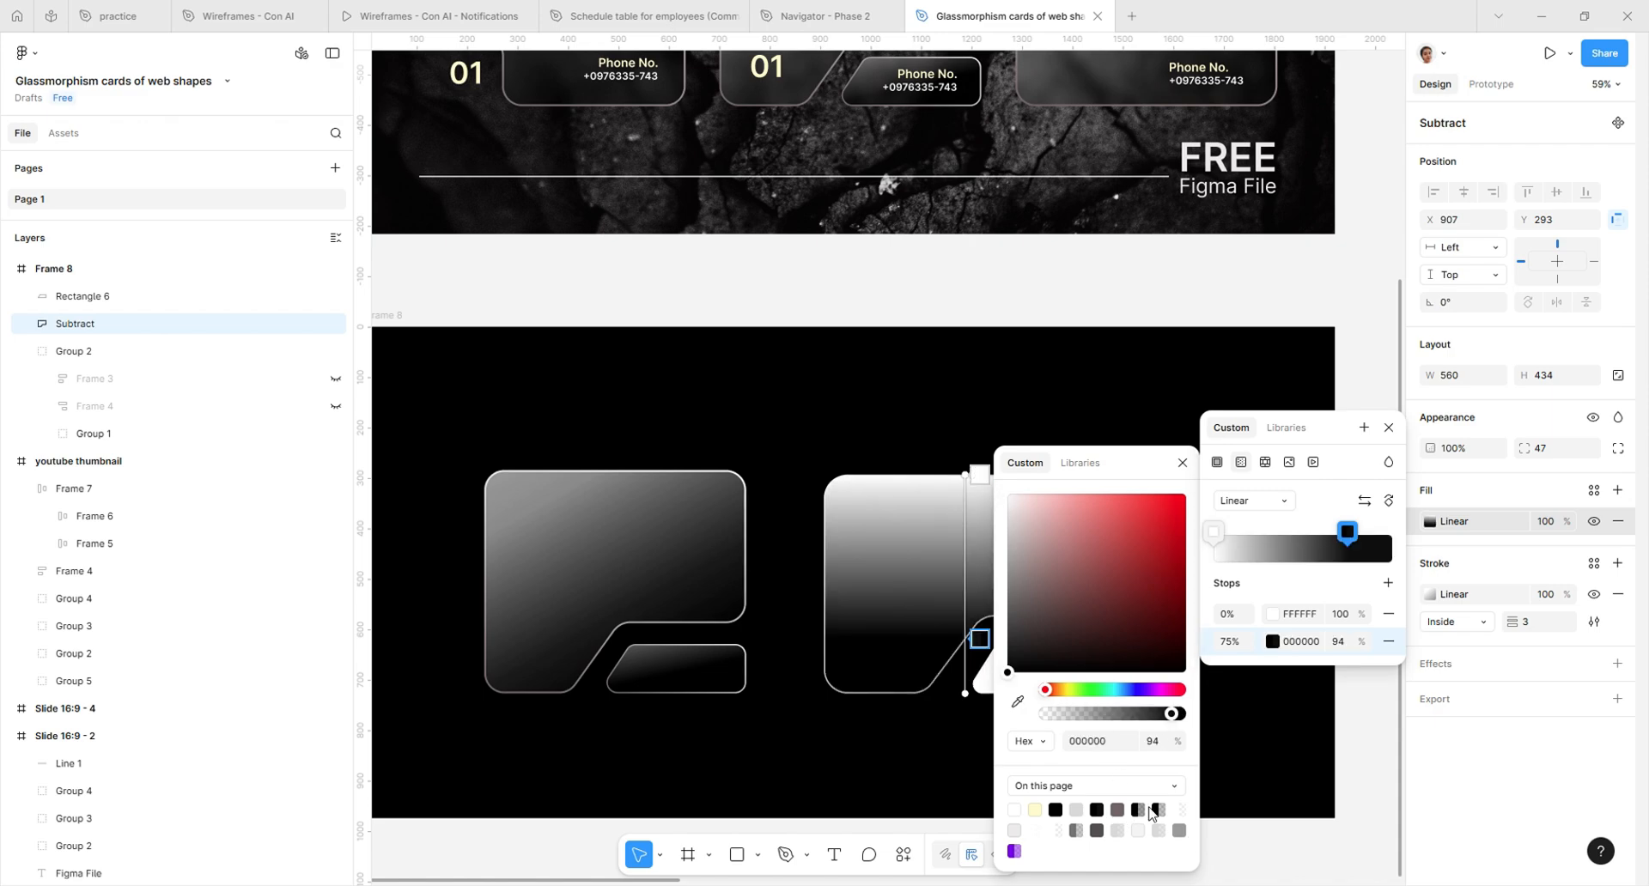
pyautogui.click(1117, 811)
pyautogui.click(1347, 533)
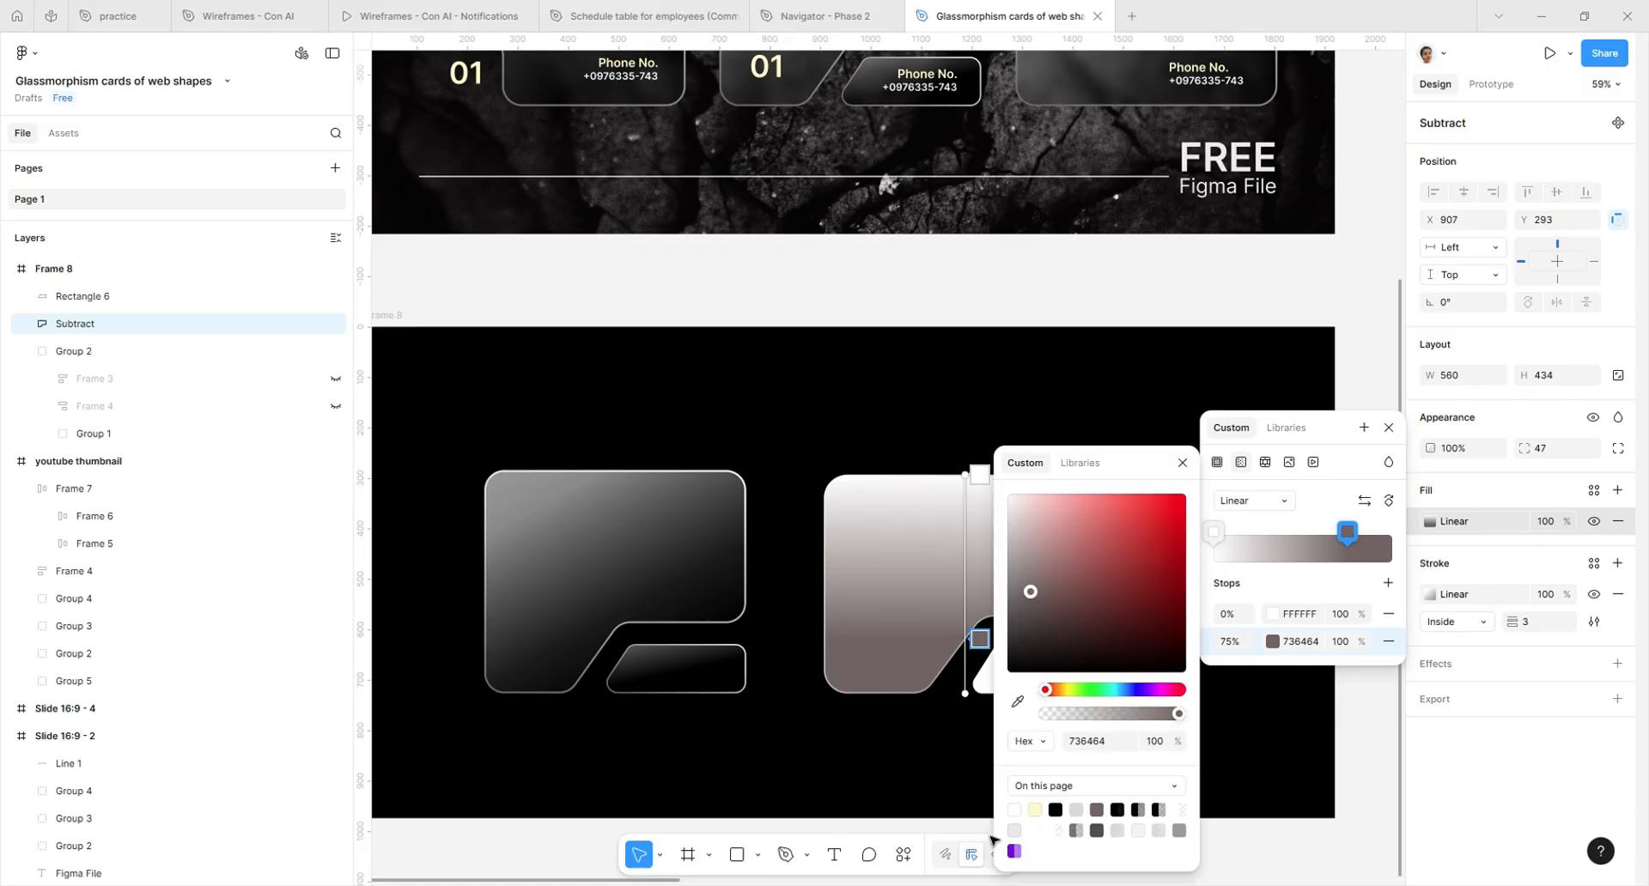
pyautogui.moveTo(1031, 592); pyautogui.dragTo(1022, 634)
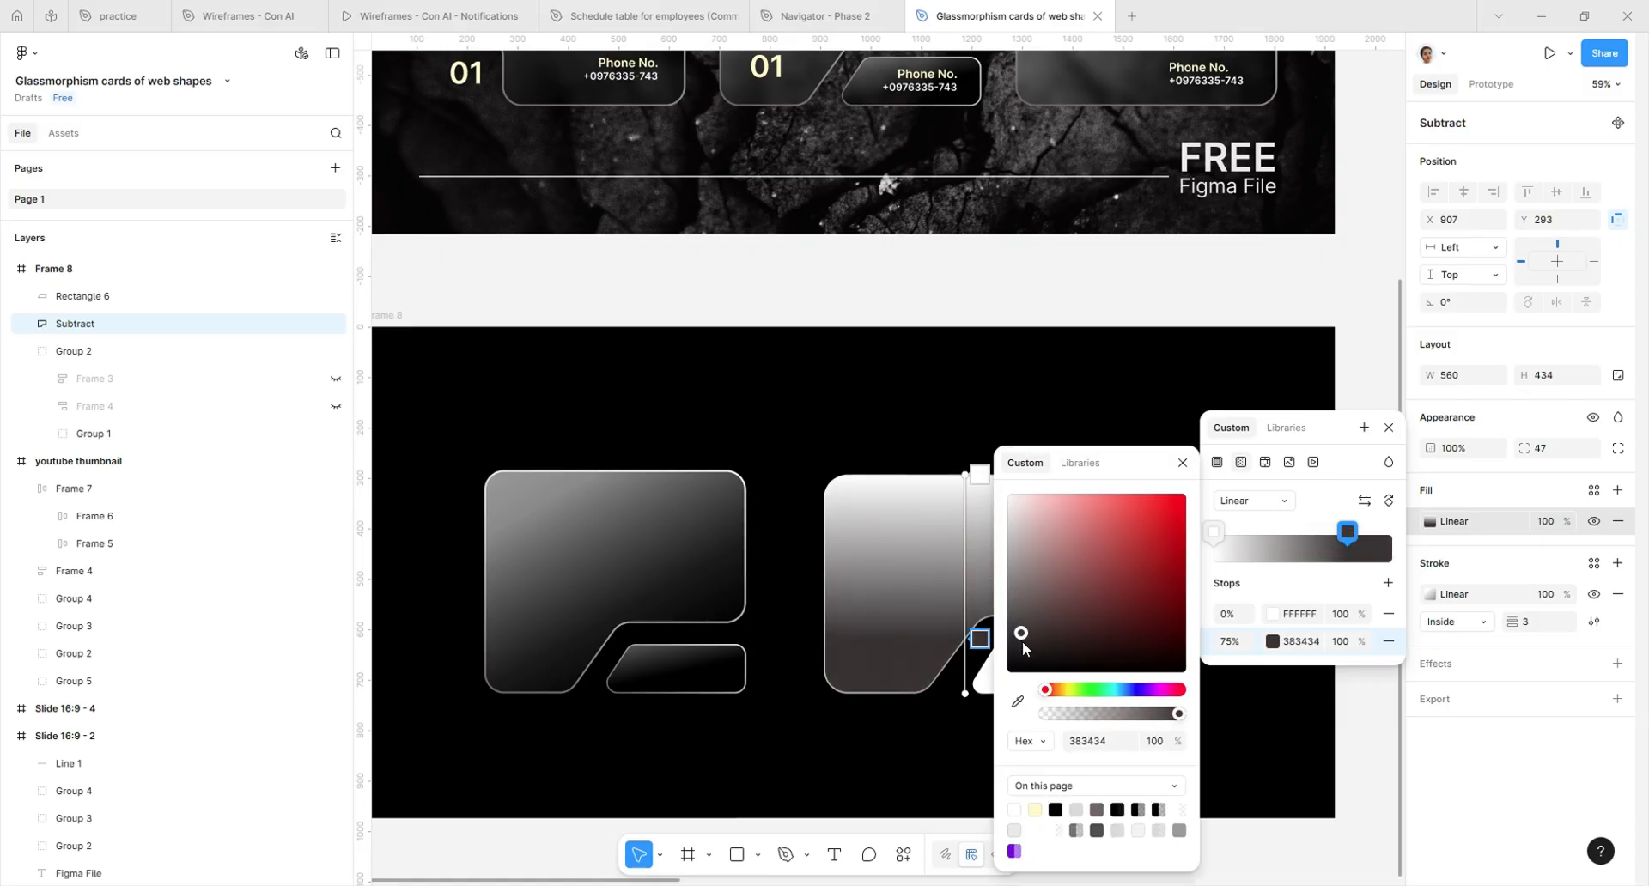
pyautogui.click(986, 477)
pyautogui.click(1182, 462)
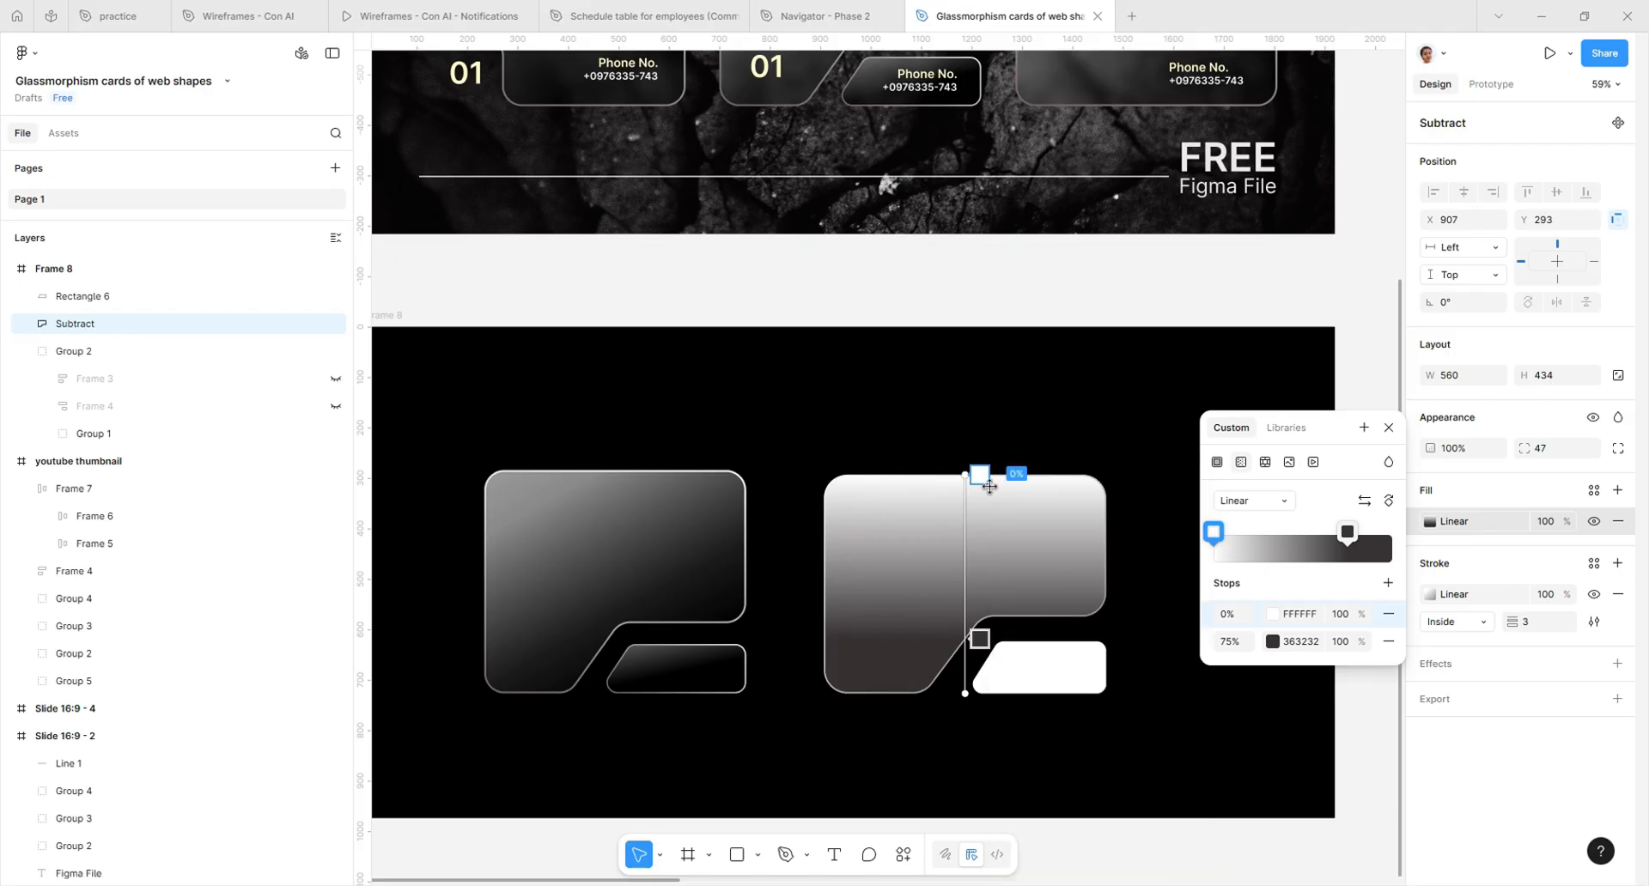
# Angle the fill gradient diagonally from above the card's upper-left corner to the white corner piece, with the dark stop at 100%
pyautogui.moveTo(959, 469); pyautogui.dragTo(844, 477)
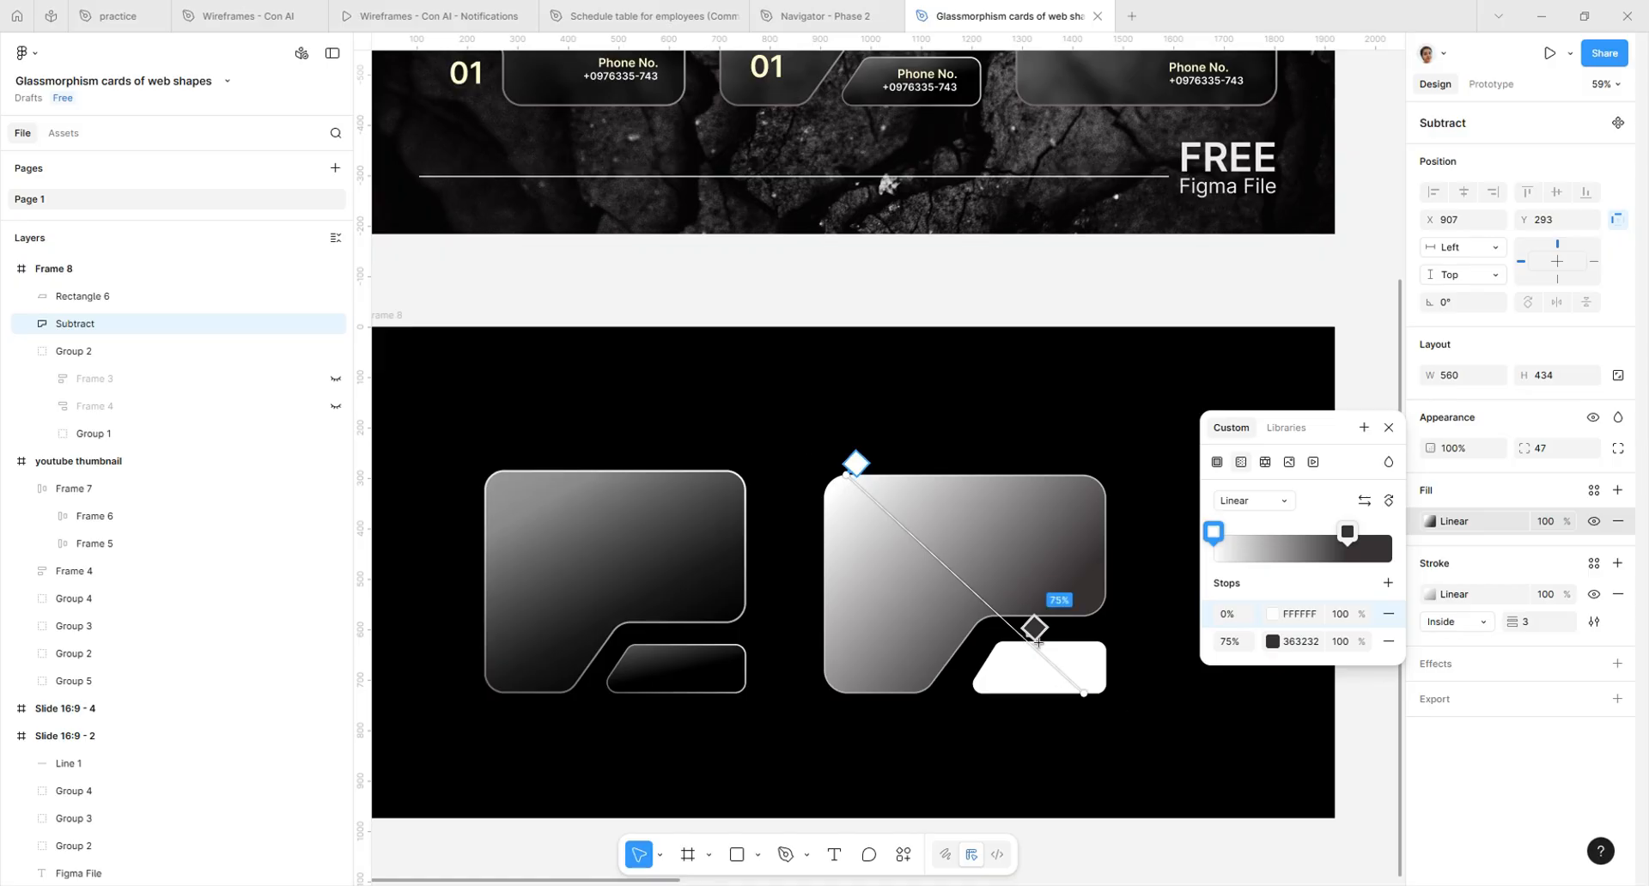
pyautogui.moveTo(1037, 636); pyautogui.dragTo(975, 587)
pyautogui.moveTo(1116, 706); pyautogui.dragTo(1060, 687)
pyautogui.click(883, 466)
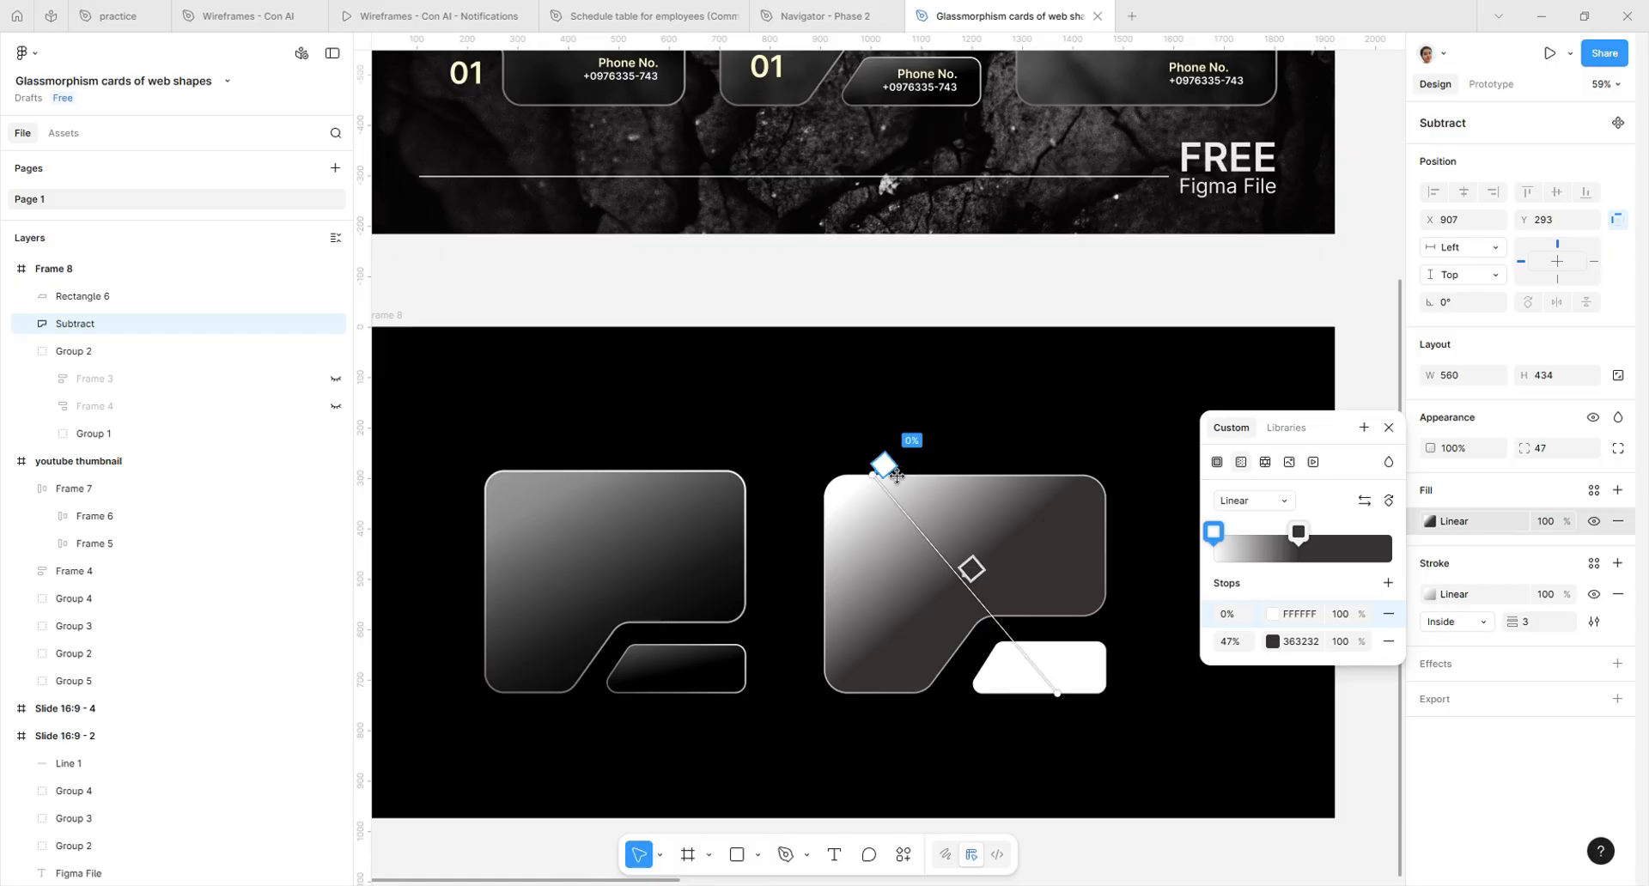
pyautogui.moveTo(897, 477); pyautogui.dragTo(858, 458)
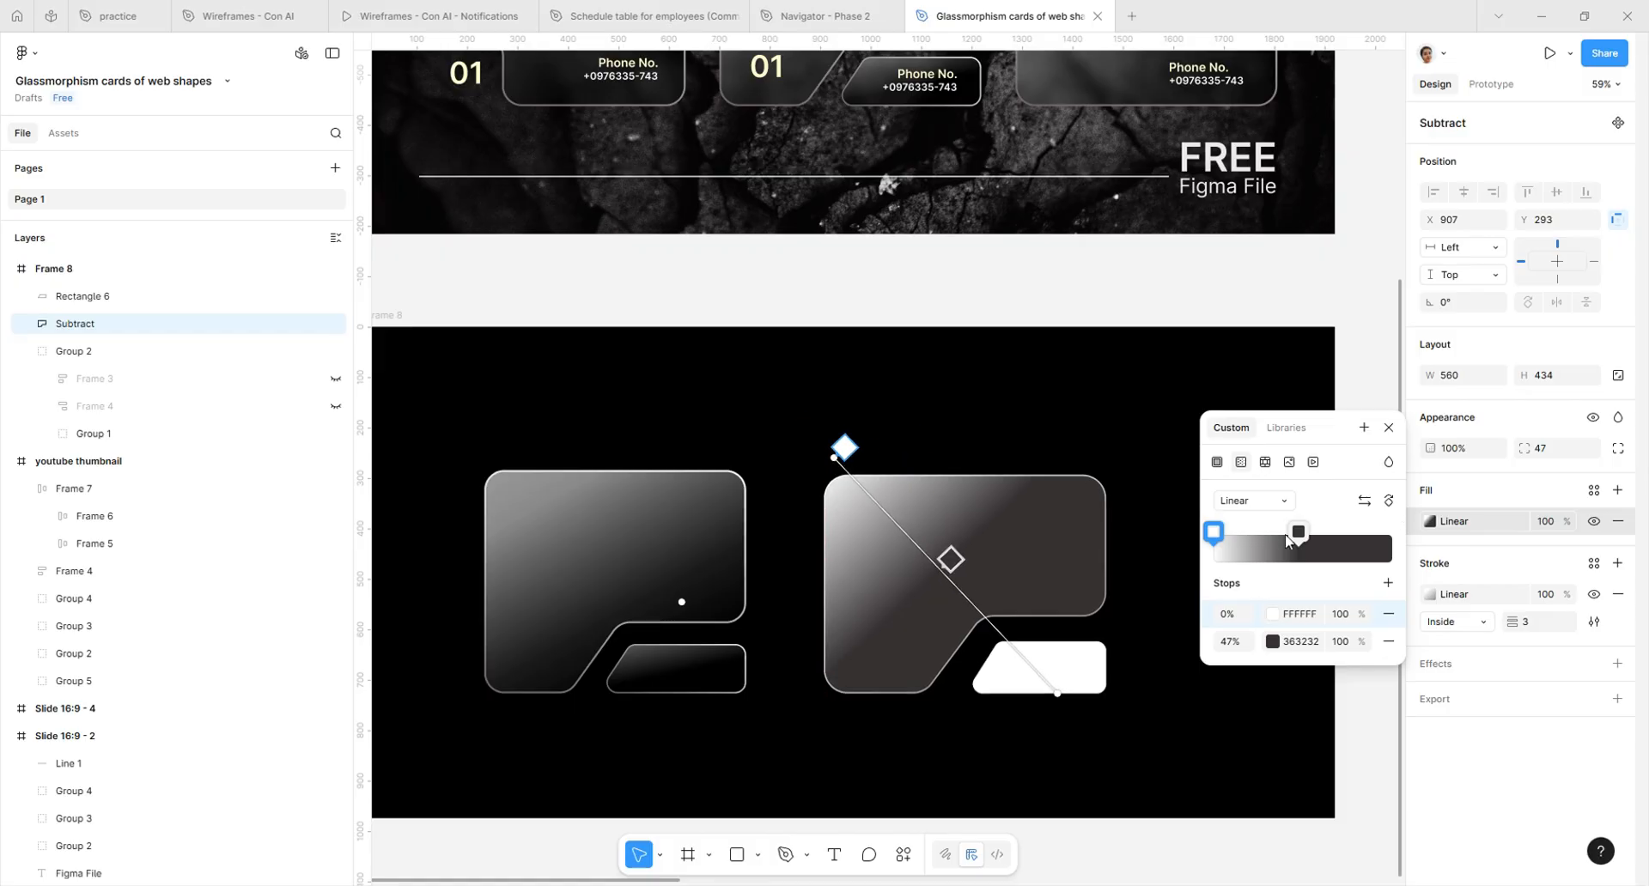
pyautogui.moveTo(1295, 533); pyautogui.dragTo(1379, 534)
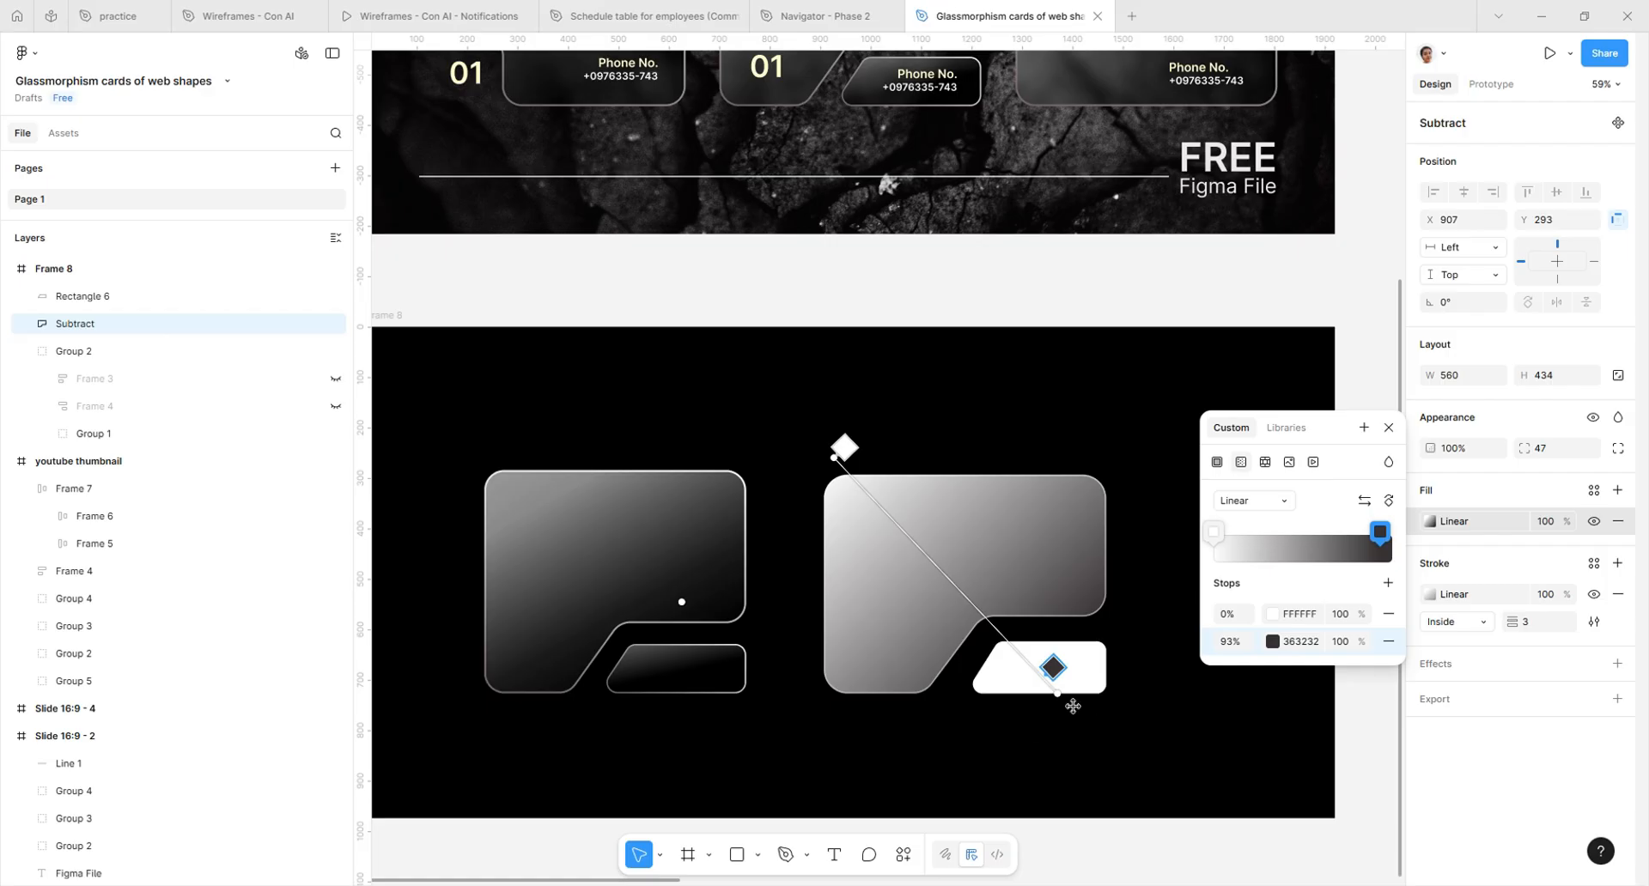
pyautogui.moveTo(1072, 706)
pyautogui.mouseDown()
pyautogui.moveTo(1043, 694)
pyautogui.moveTo(1052, 718)
pyautogui.moveTo(983, 594)
pyautogui.moveTo(1034, 661)
pyautogui.mouseUp()
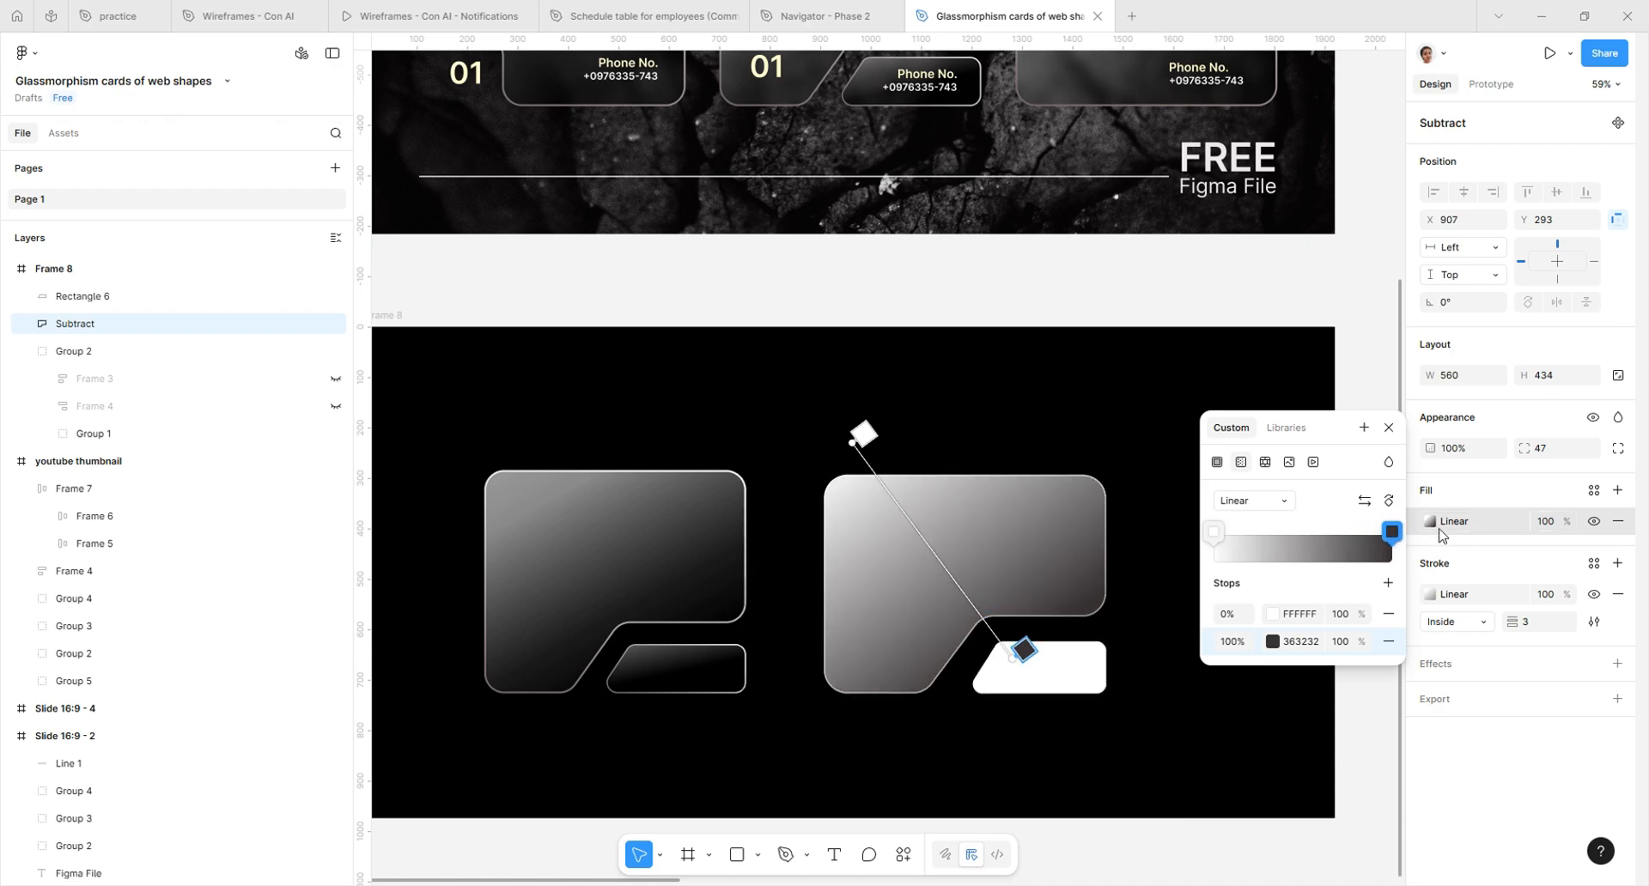
# Move the fill gradient's white start farther out beyond the card's upper-left corner and set that stop's opacity to 89%
pyautogui.moveTo(862, 436); pyautogui.dragTo(771, 407)
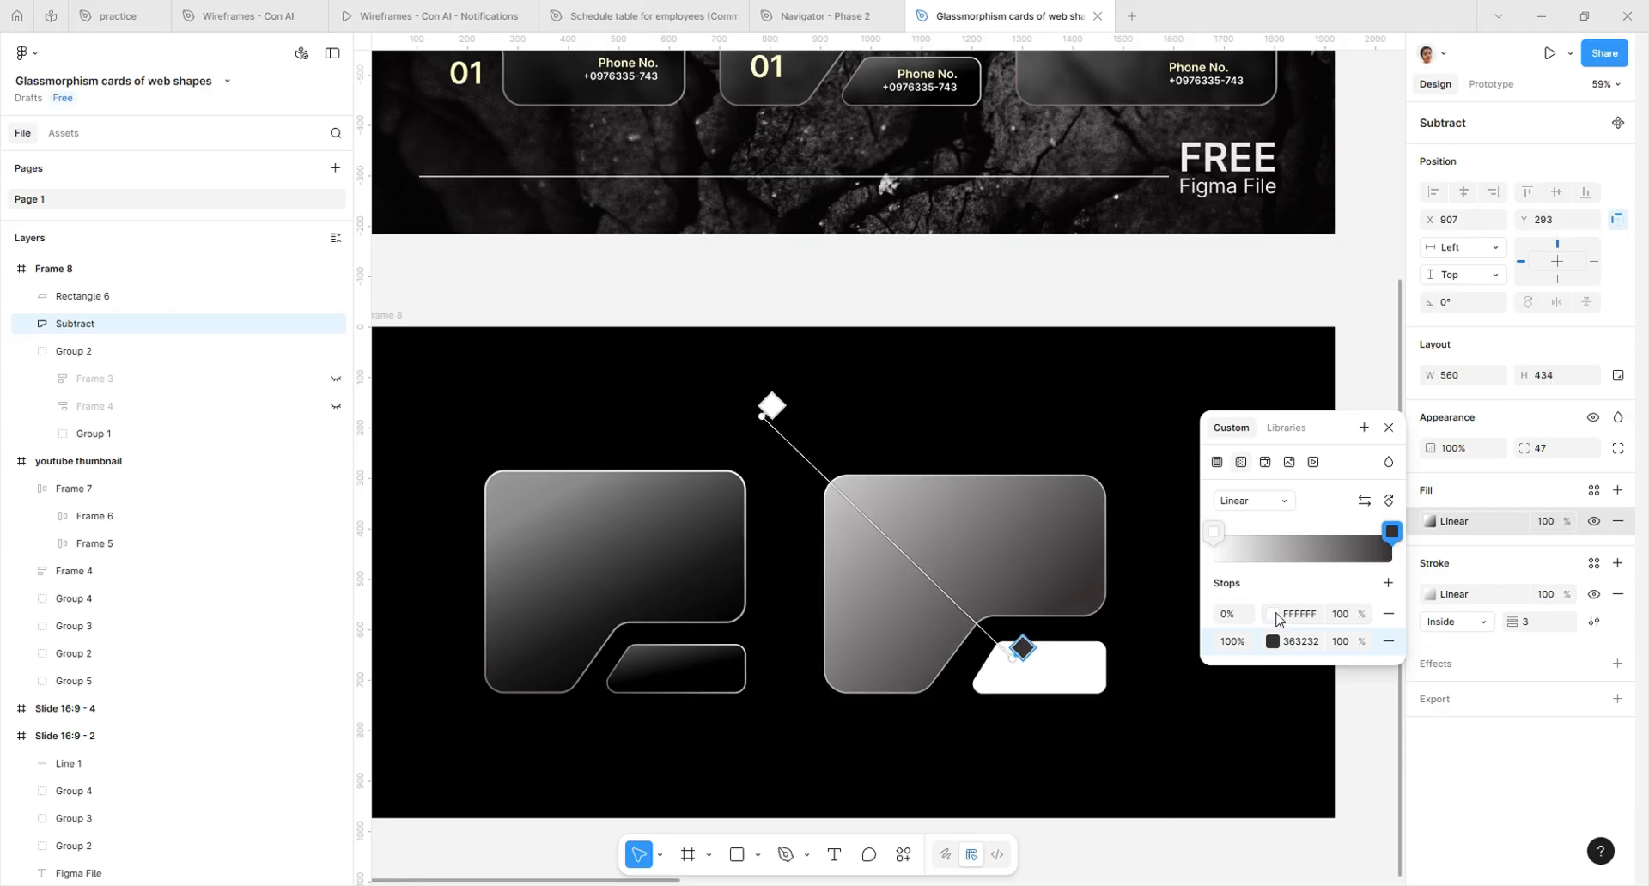
pyautogui.click(1340, 617)
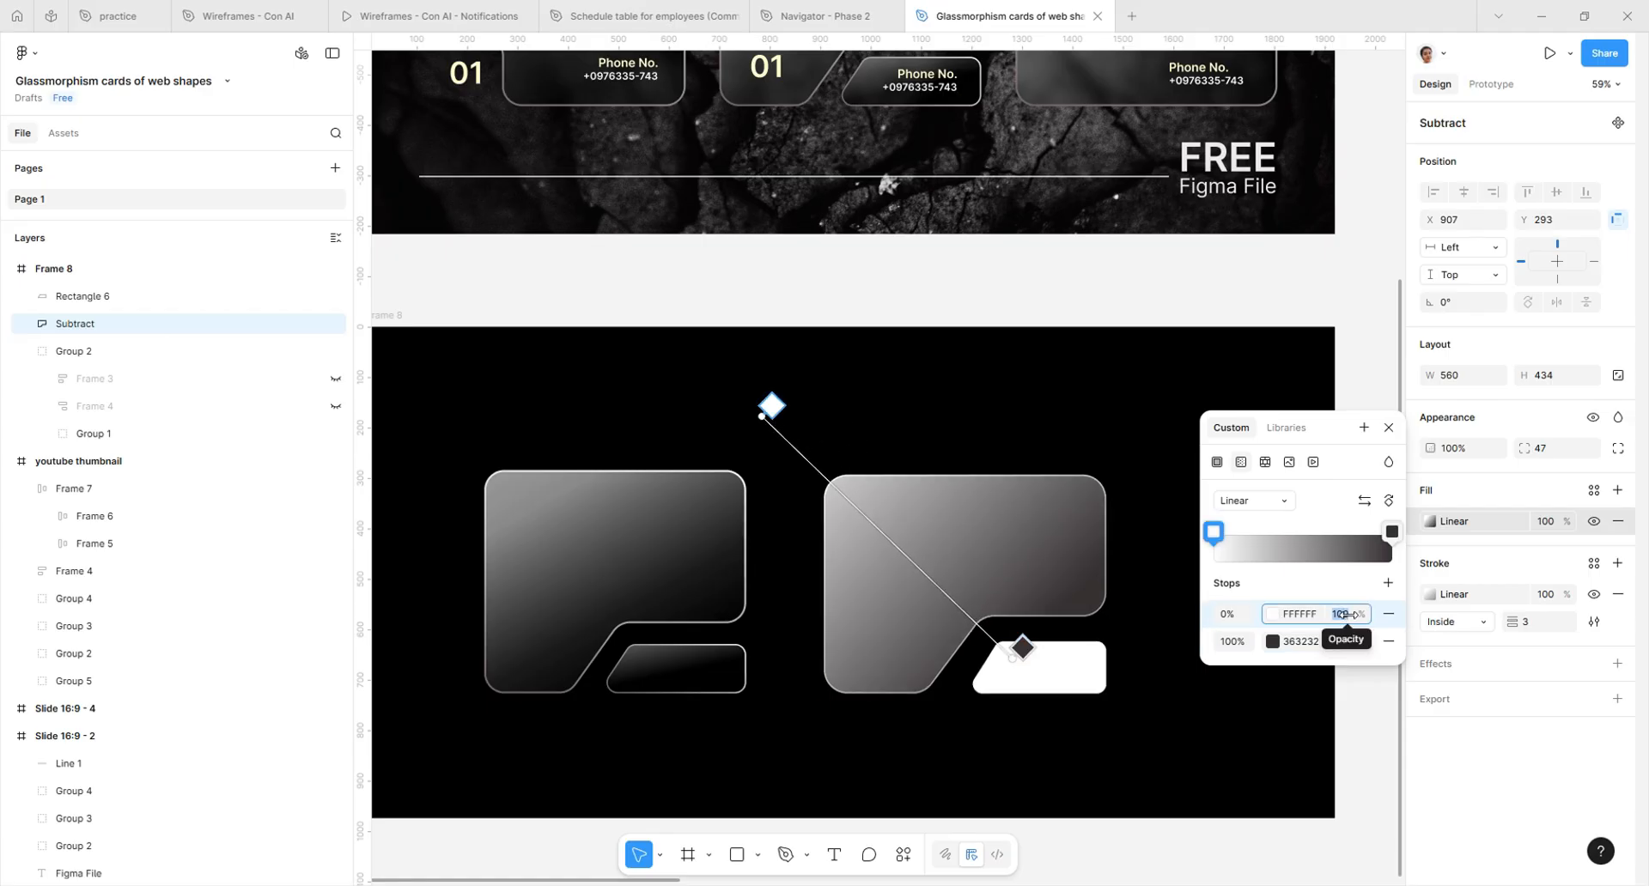
pyautogui.click(1344, 615)
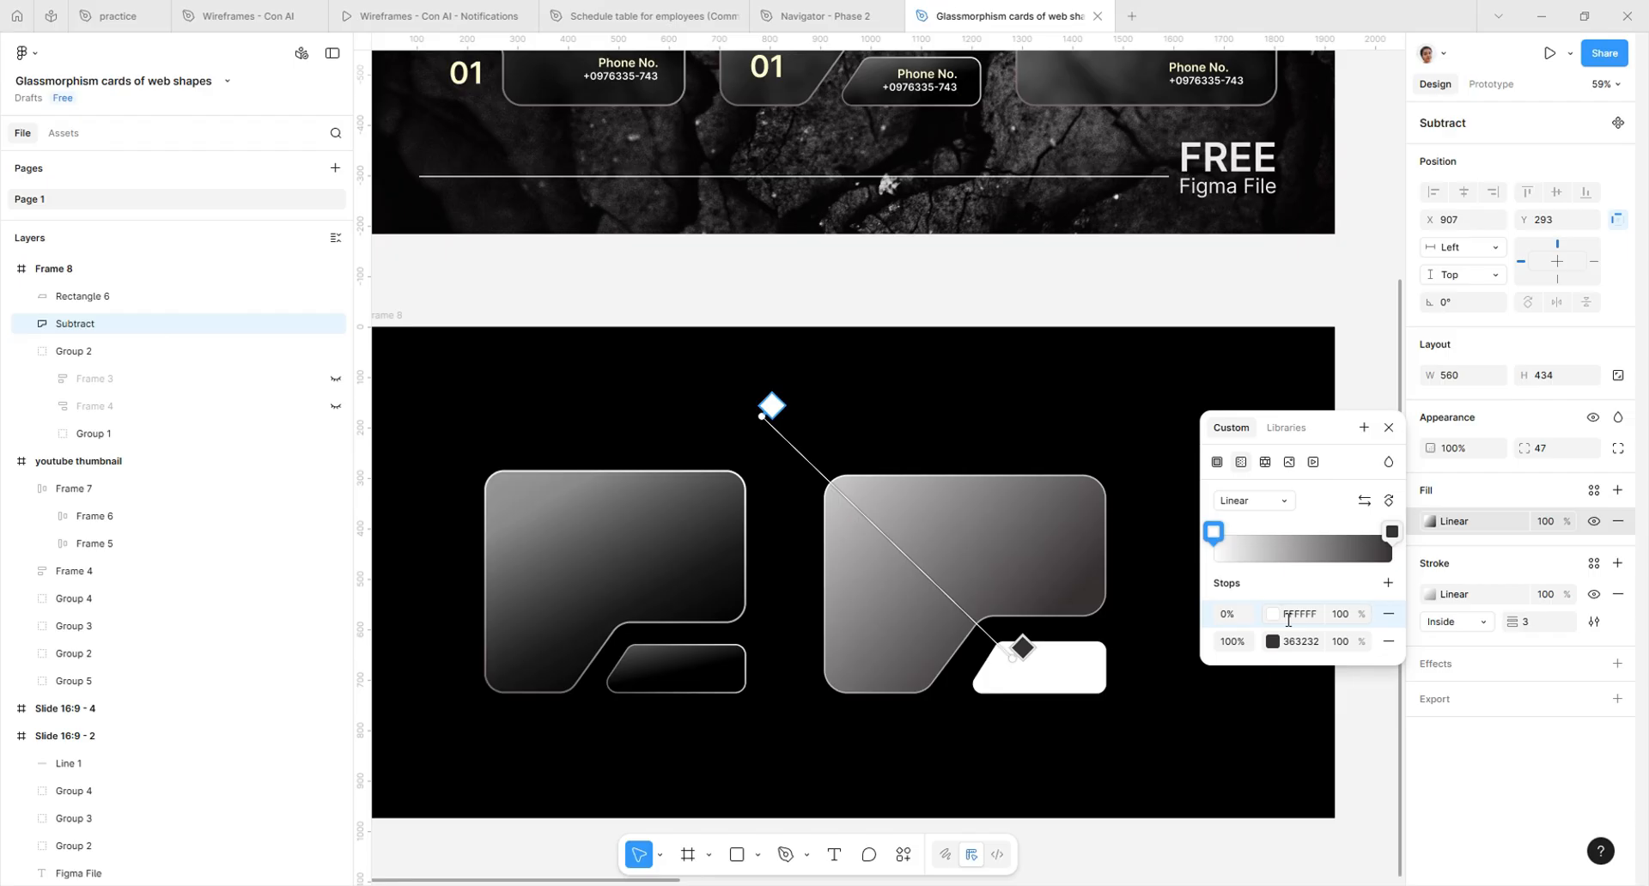
pyautogui.click(1341, 615)
pyautogui.write('90')
pyautogui.press('Return')
pyautogui.press('Down')
pyautogui.press('Down')
pyautogui.press('Down')
pyautogui.press('Down')
pyautogui.press('Down')
pyautogui.press('Down')
pyautogui.press('Down')
pyautogui.press('Down')
pyautogui.press('Down')
pyautogui.press('Down')
pyautogui.press('Down')
pyautogui.press('Down')
pyautogui.press('Down')
pyautogui.press('Down')
pyautogui.press('Down')
pyautogui.press('Down')
pyautogui.press('Down')
pyautogui.press('Down')
pyautogui.press('Down')
pyautogui.press('Down')
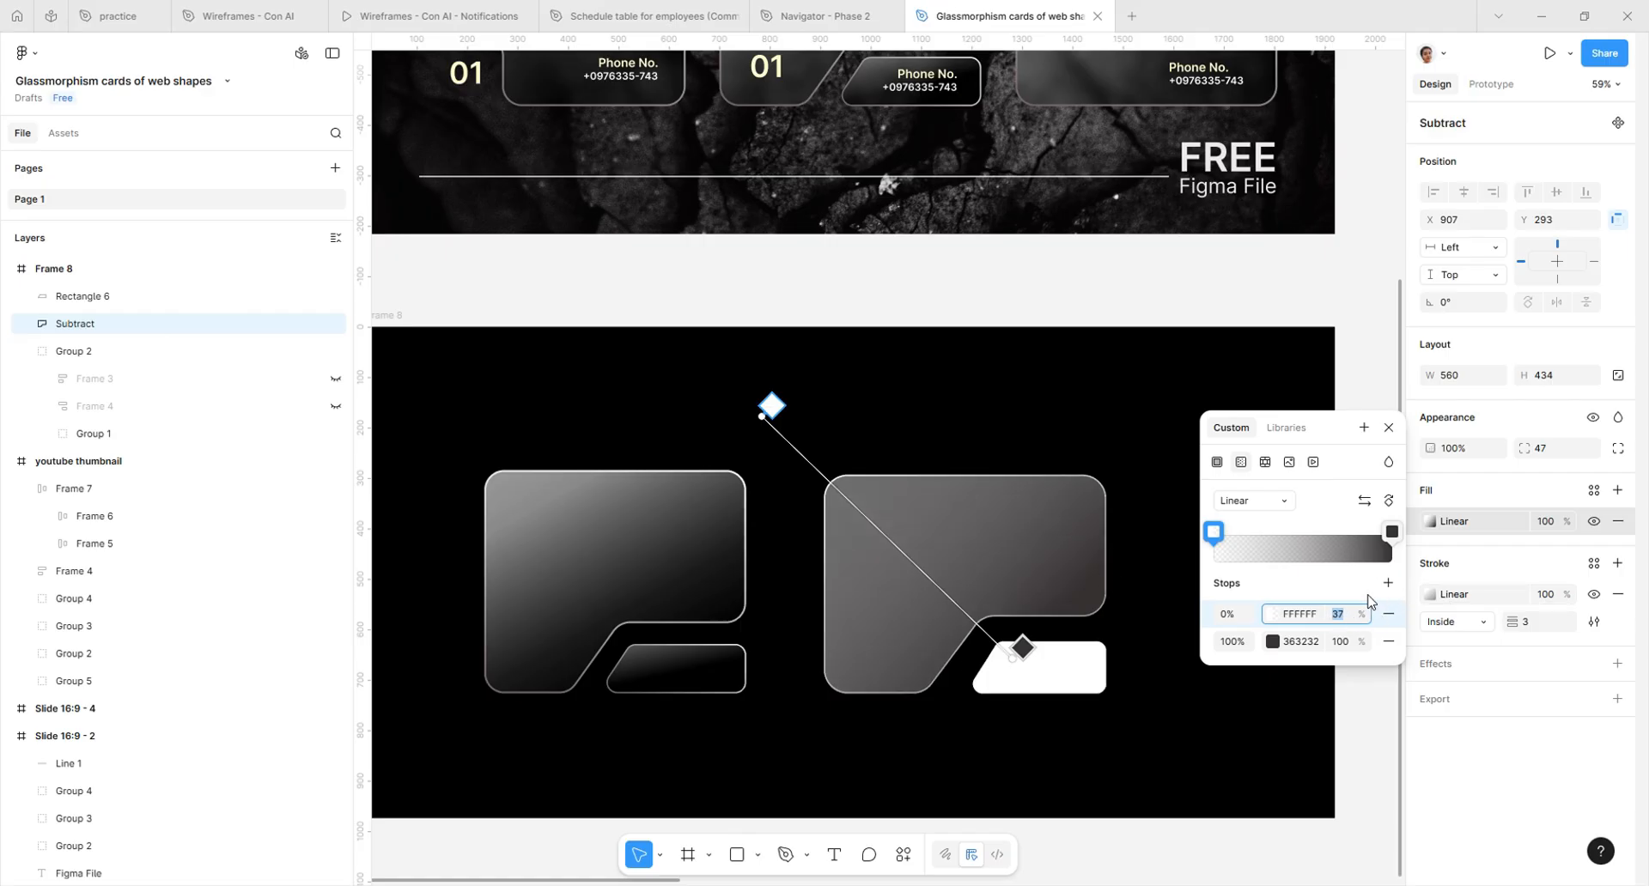
pyautogui.write('89')
pyautogui.press('Return')
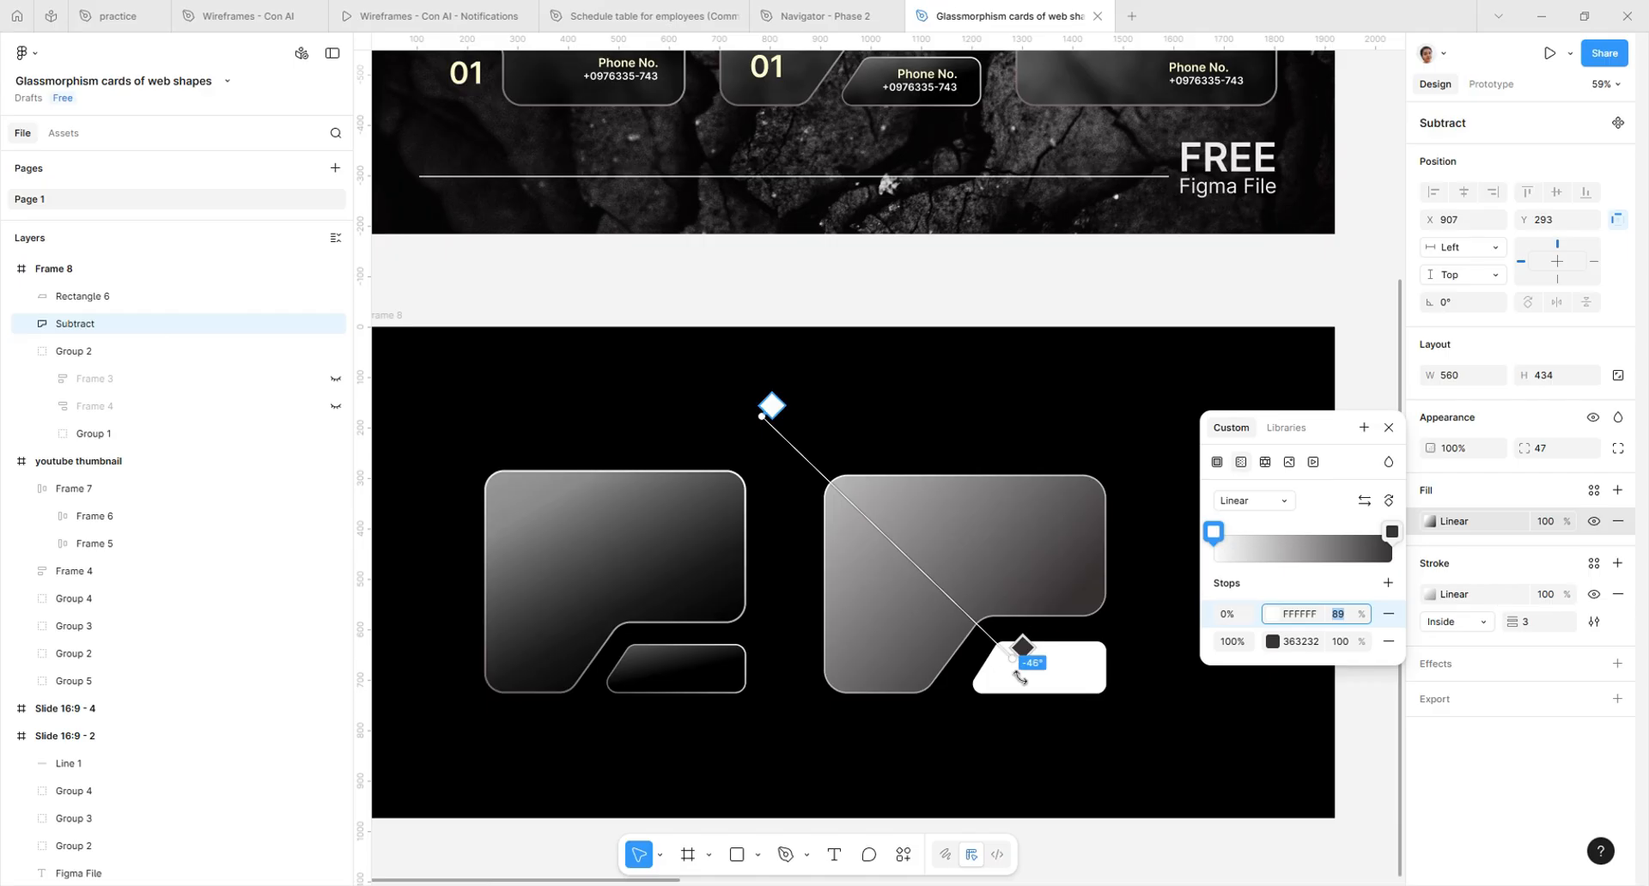
# Steepen the fill gradient so it ends at the card's slanted notch, and shift its white stop to 8%
pyautogui.moveTo(1022, 648); pyautogui.dragTo(966, 681)
pyautogui.click(968, 658)
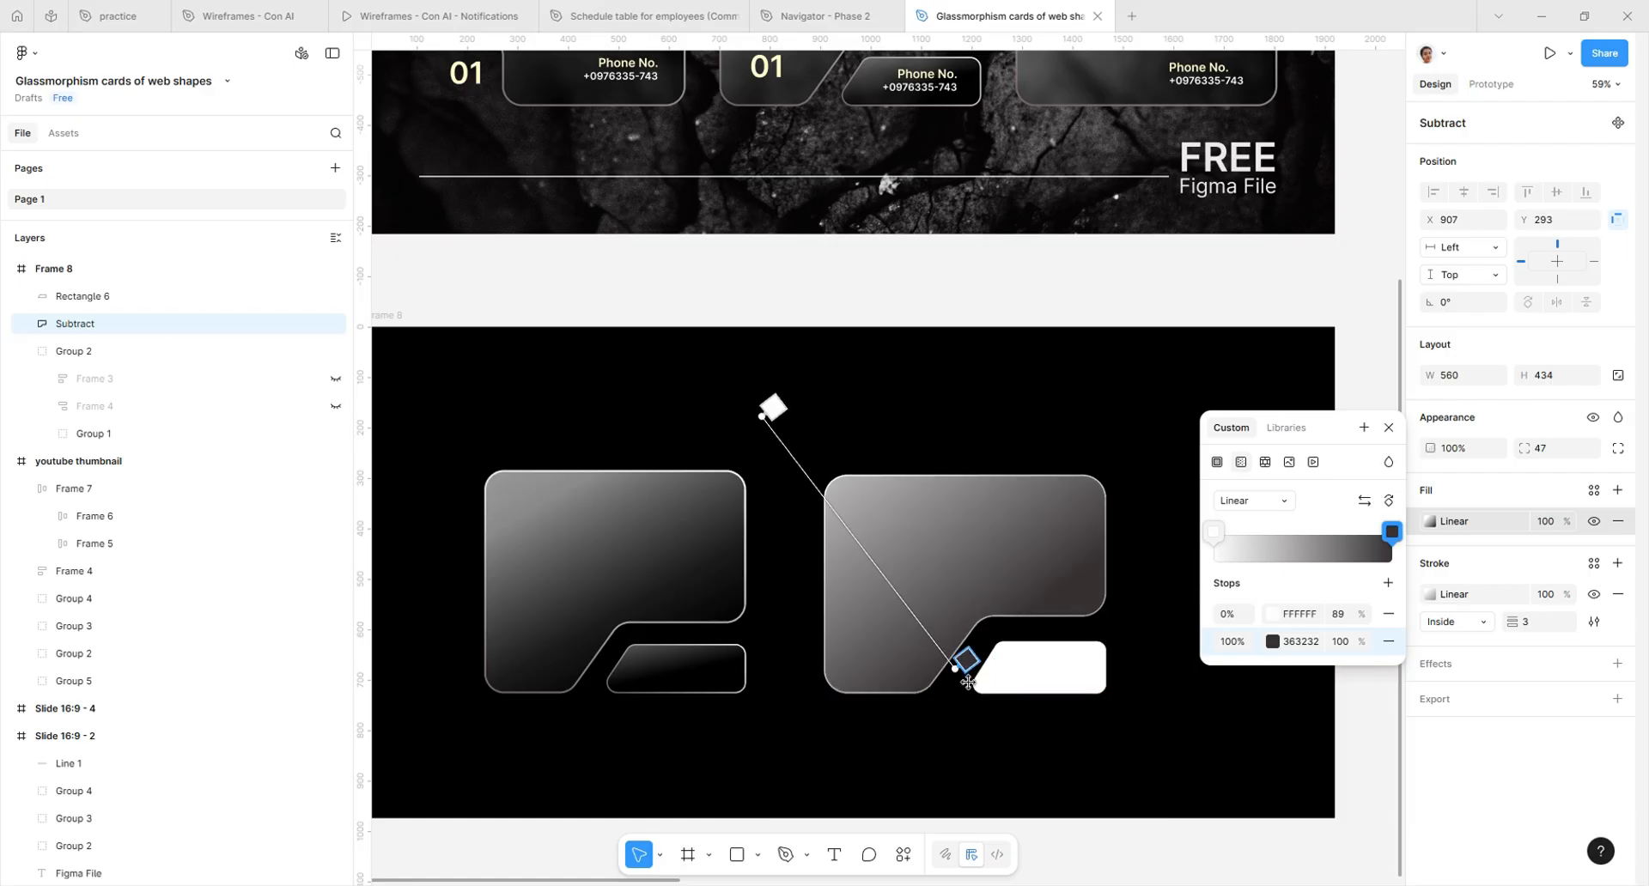
pyautogui.moveTo(772, 409); pyautogui.dragTo(808, 434)
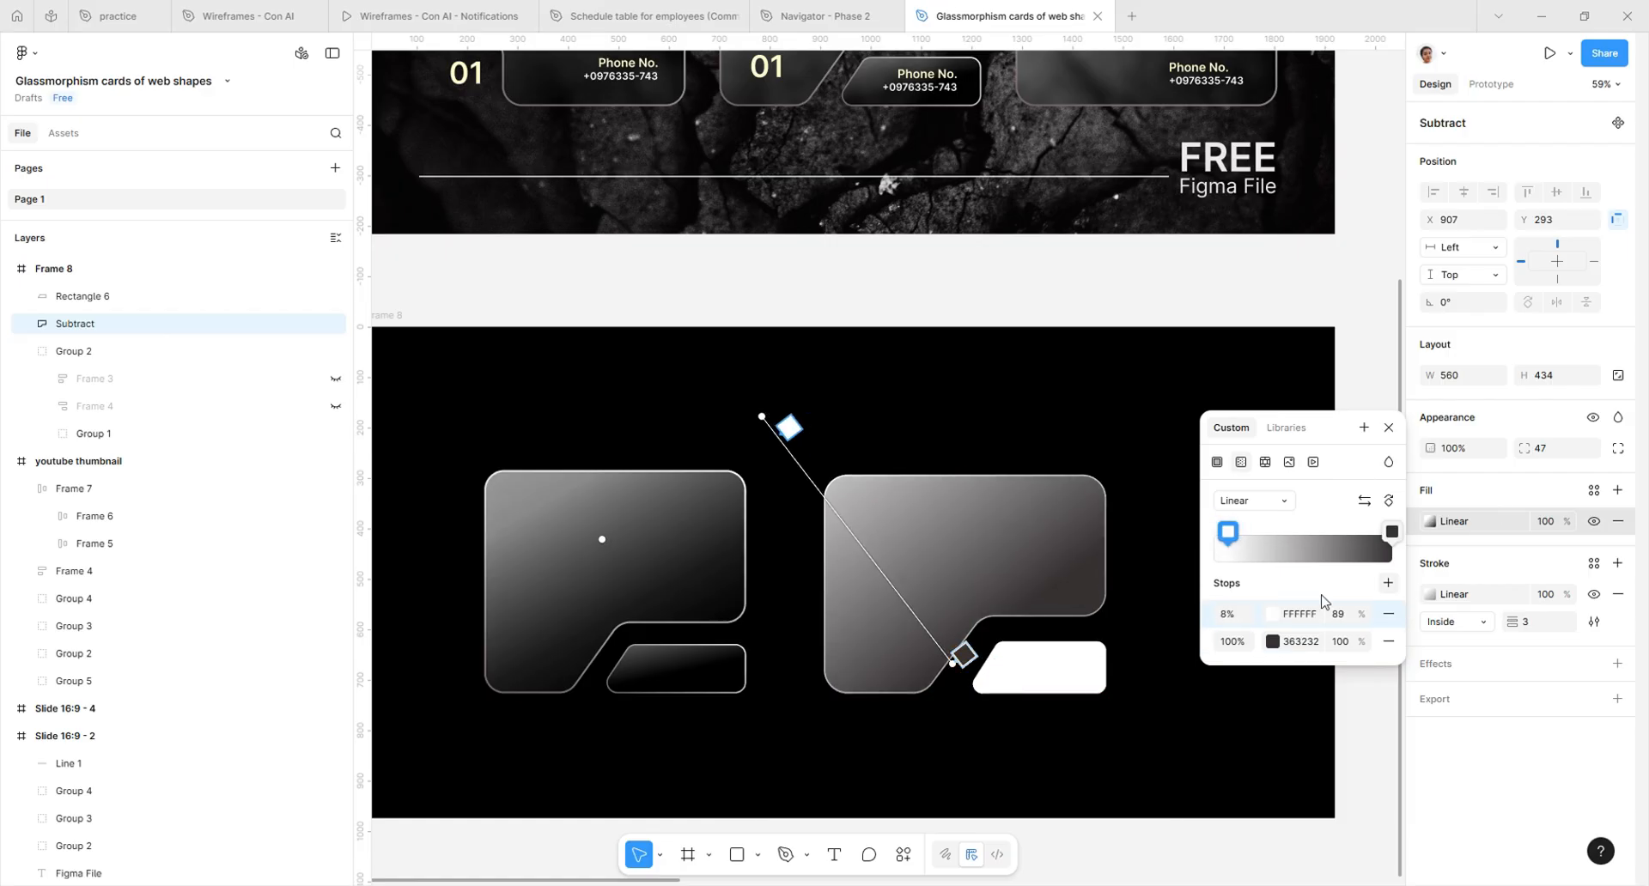
# Darken the fill gradient's 100% stop to nearly black
pyautogui.click(1270, 643)
pyautogui.click(1020, 632)
pyautogui.moveTo(1021, 640); pyautogui.dragTo(1004, 668)
pyautogui.click(981, 430)
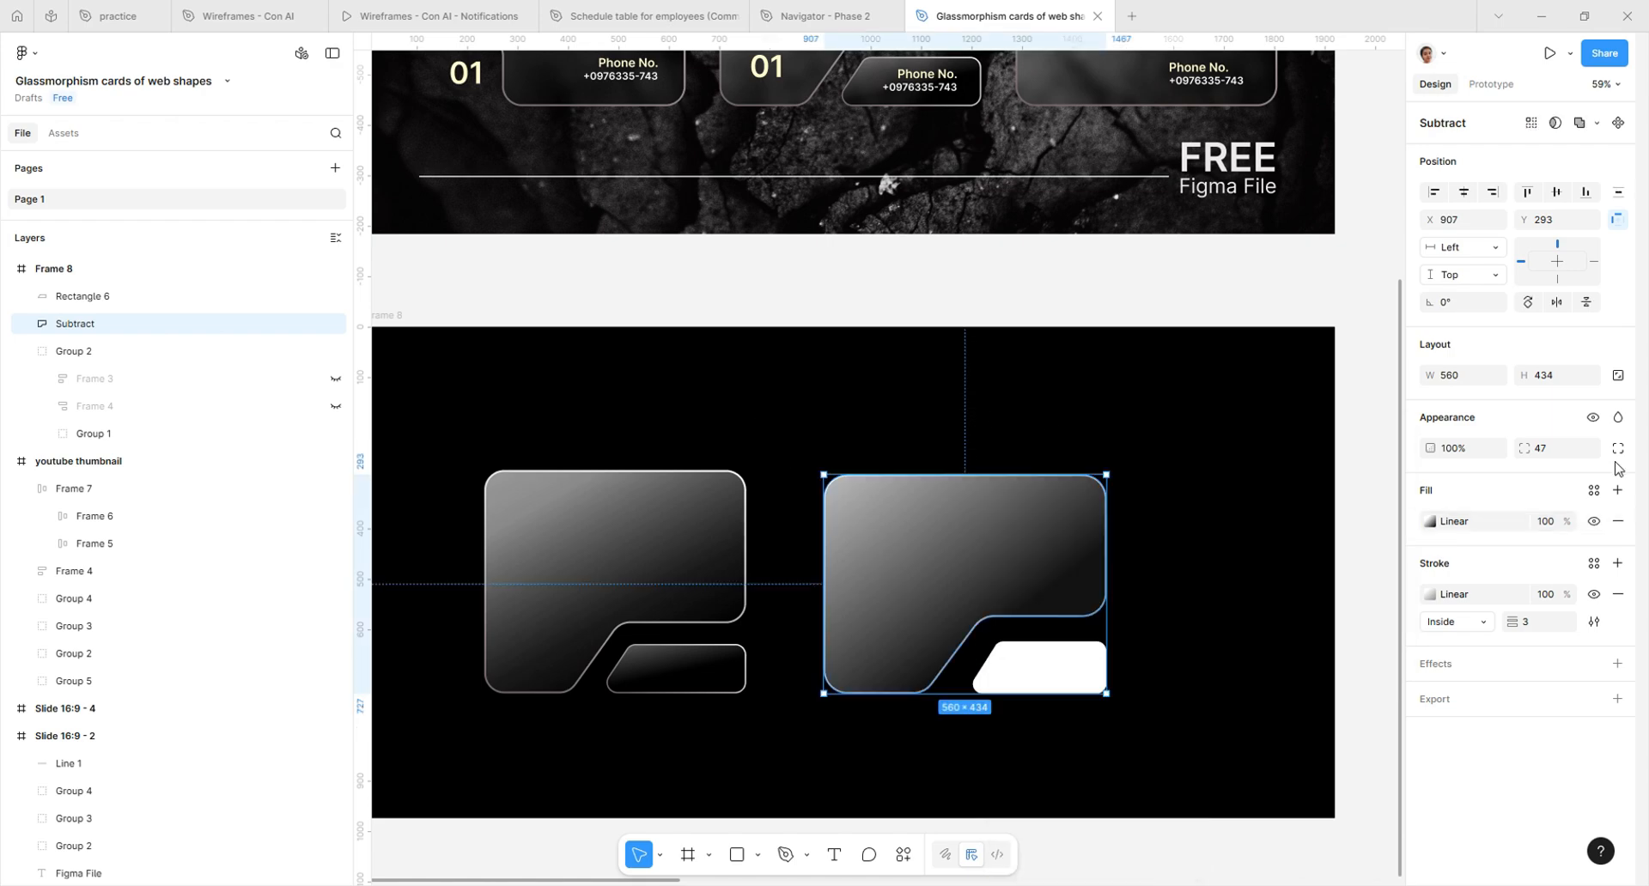
# Add a second linear gradient fill to the card, running diagonally from beyond its upper-left corner, with the black stop at 45%
pyautogui.click(1617, 489)
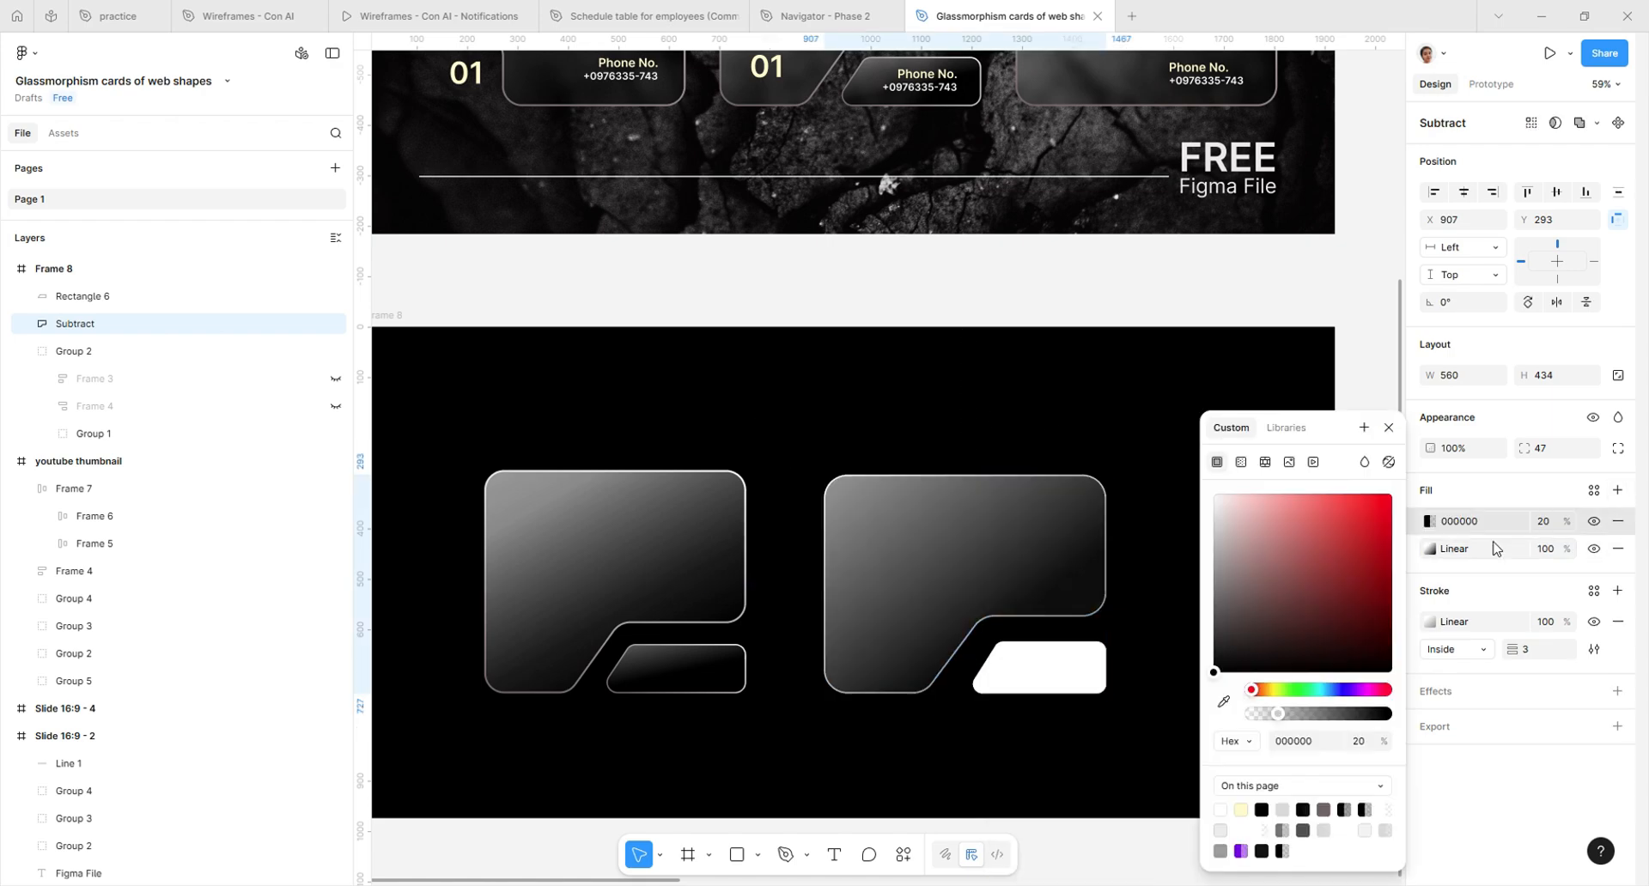
pyautogui.click(1241, 462)
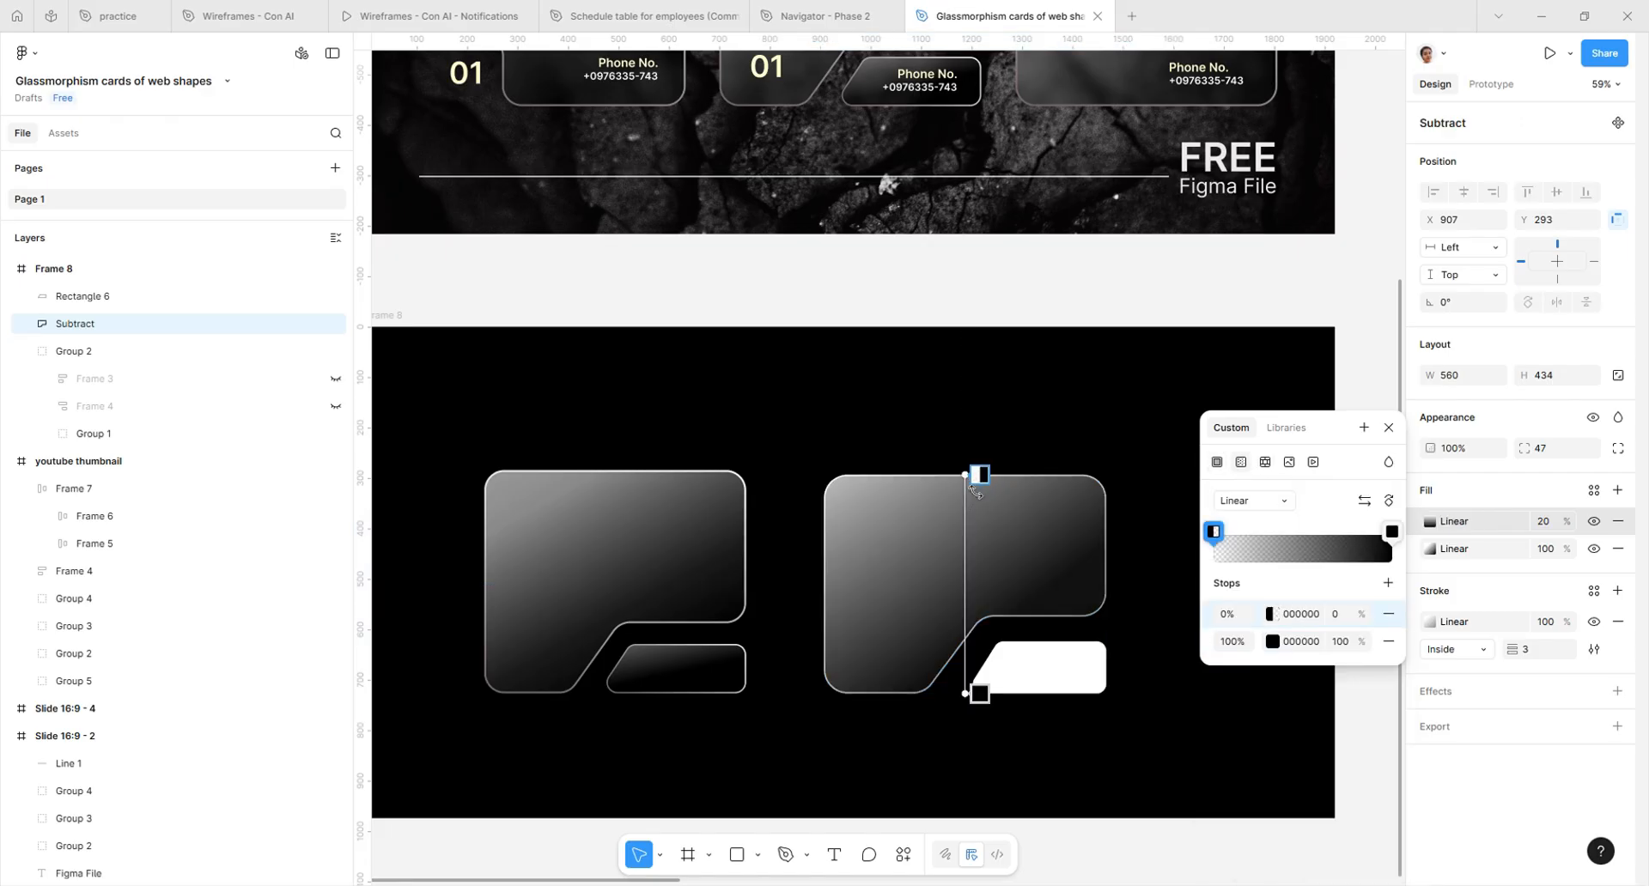
pyautogui.moveTo(973, 482); pyautogui.dragTo(840, 465)
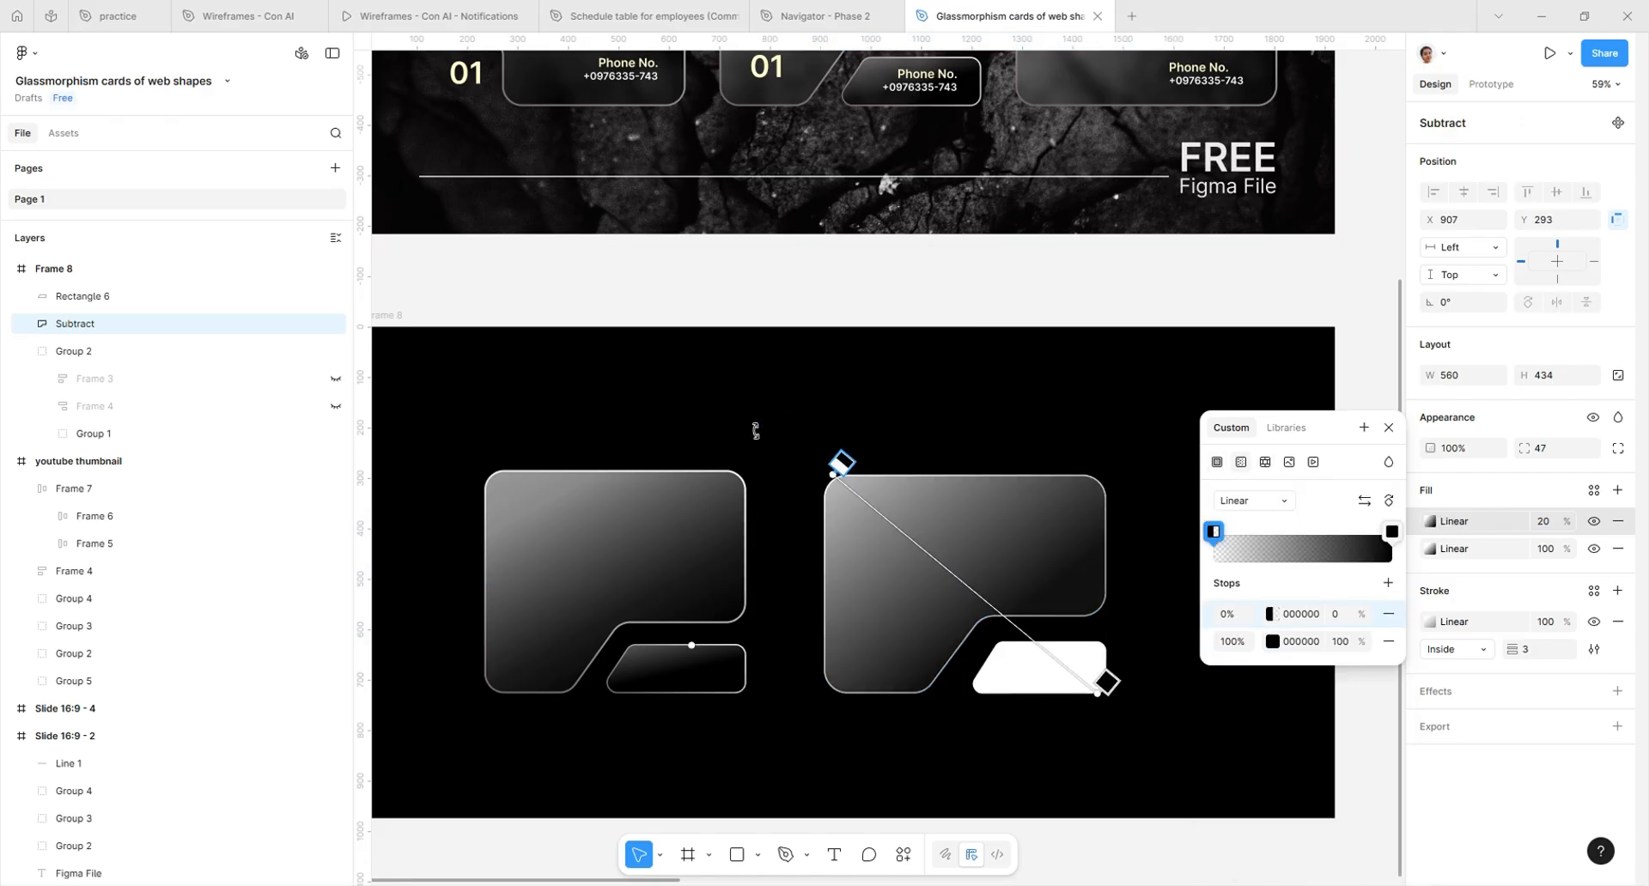
pyautogui.moveTo(1108, 694); pyautogui.dragTo(979, 567)
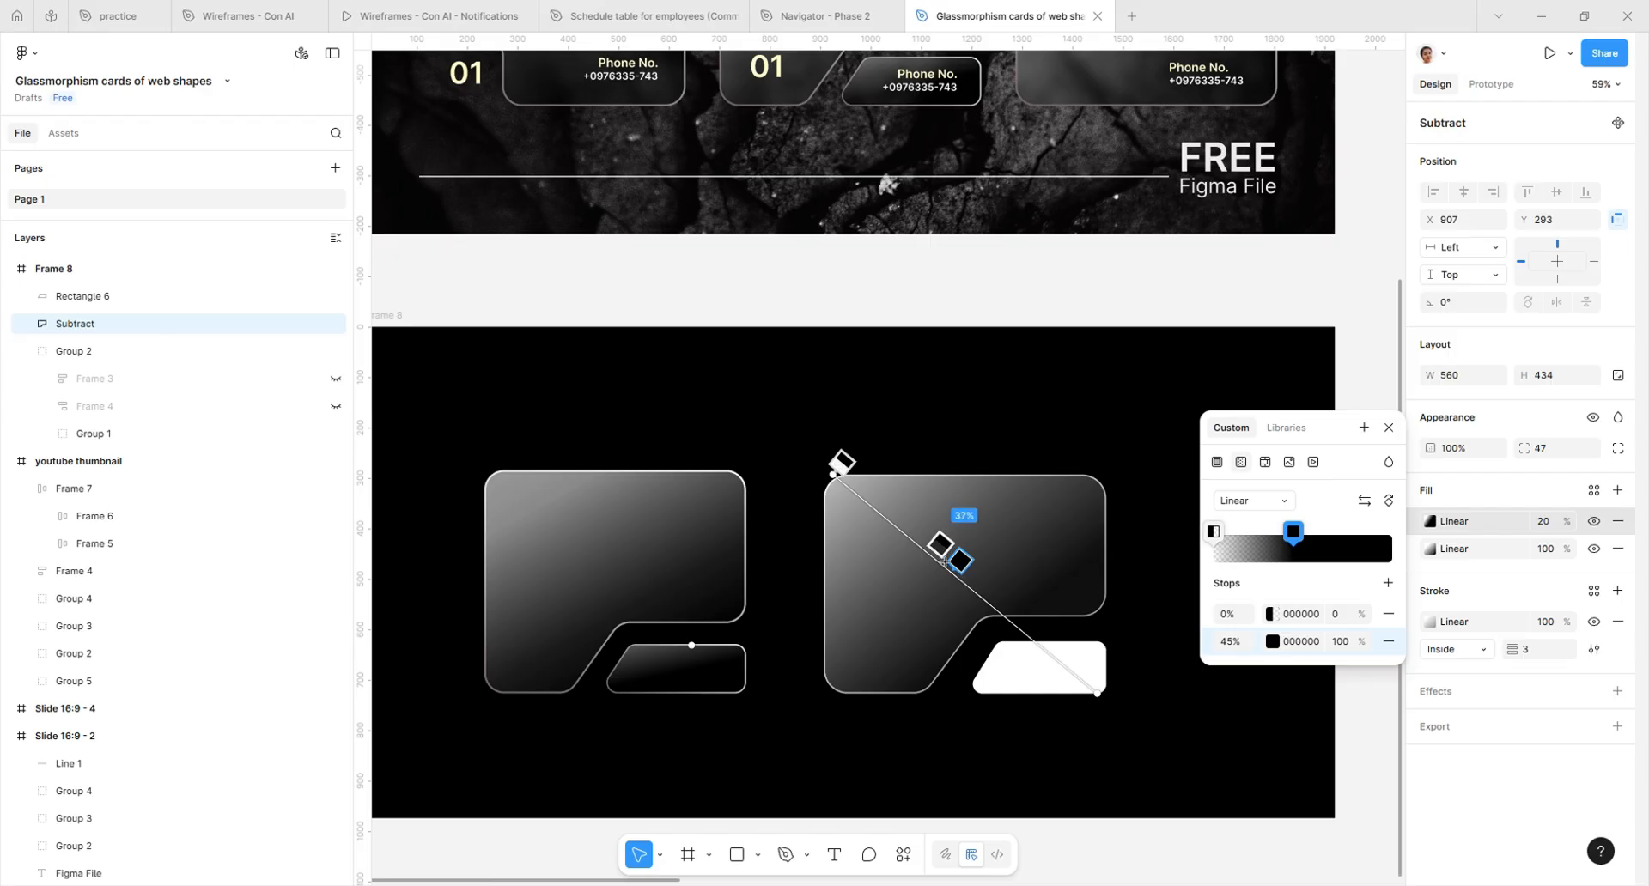
pyautogui.moveTo(842, 468); pyautogui.dragTo(739, 398)
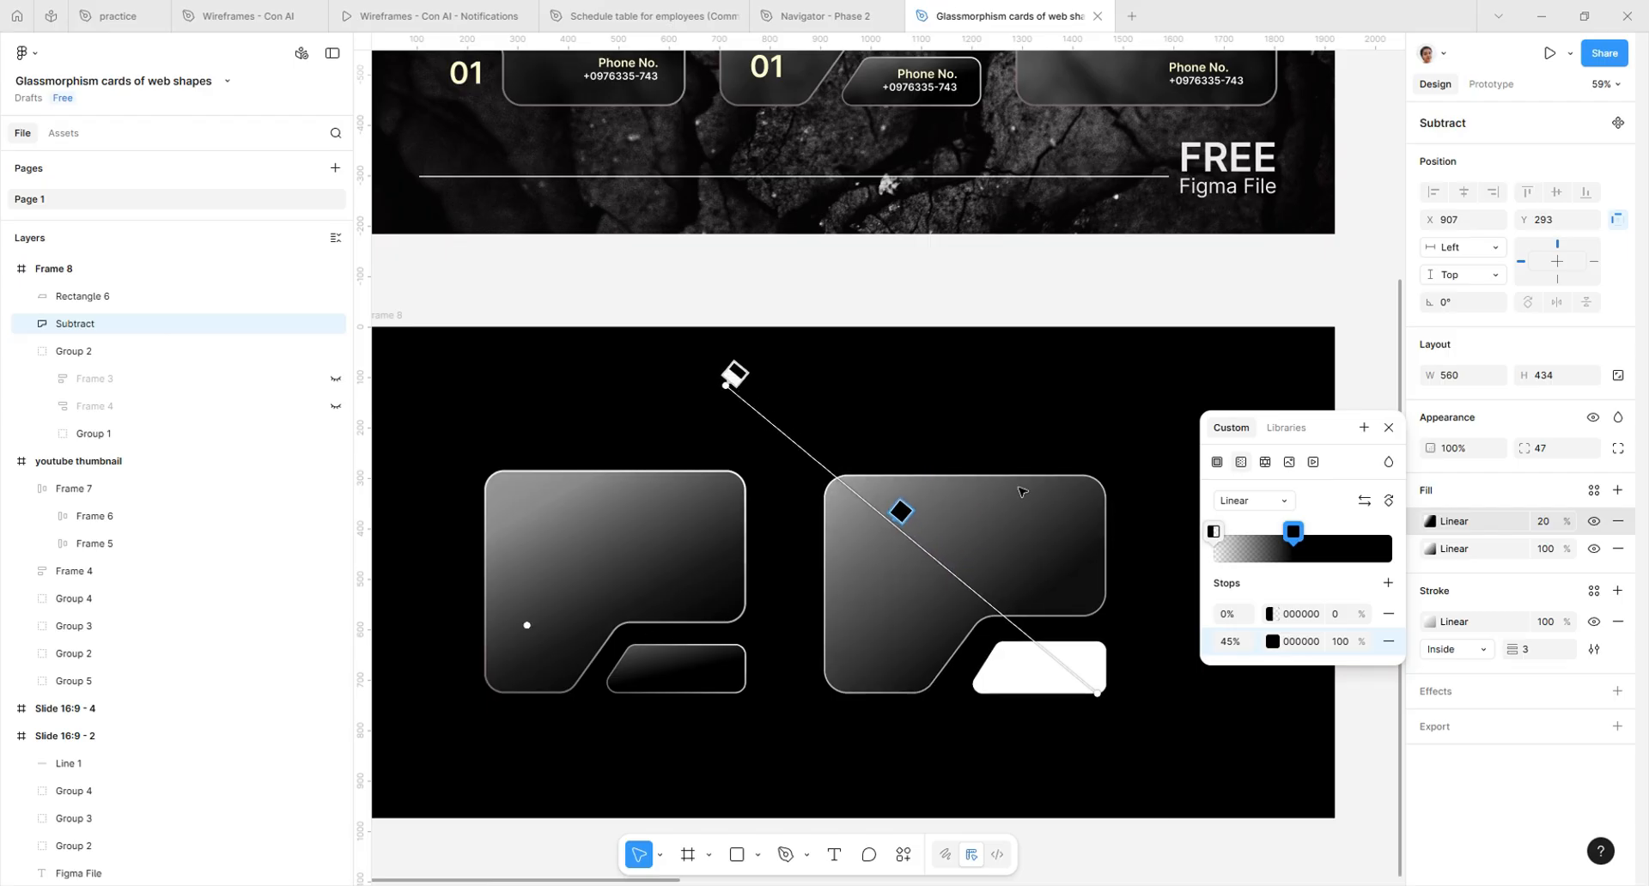
# Set the second fill's first stop to FFFFFF at 100% opacity and position it at 10%
pyautogui.click(1214, 533)
pyautogui.click(1018, 830)
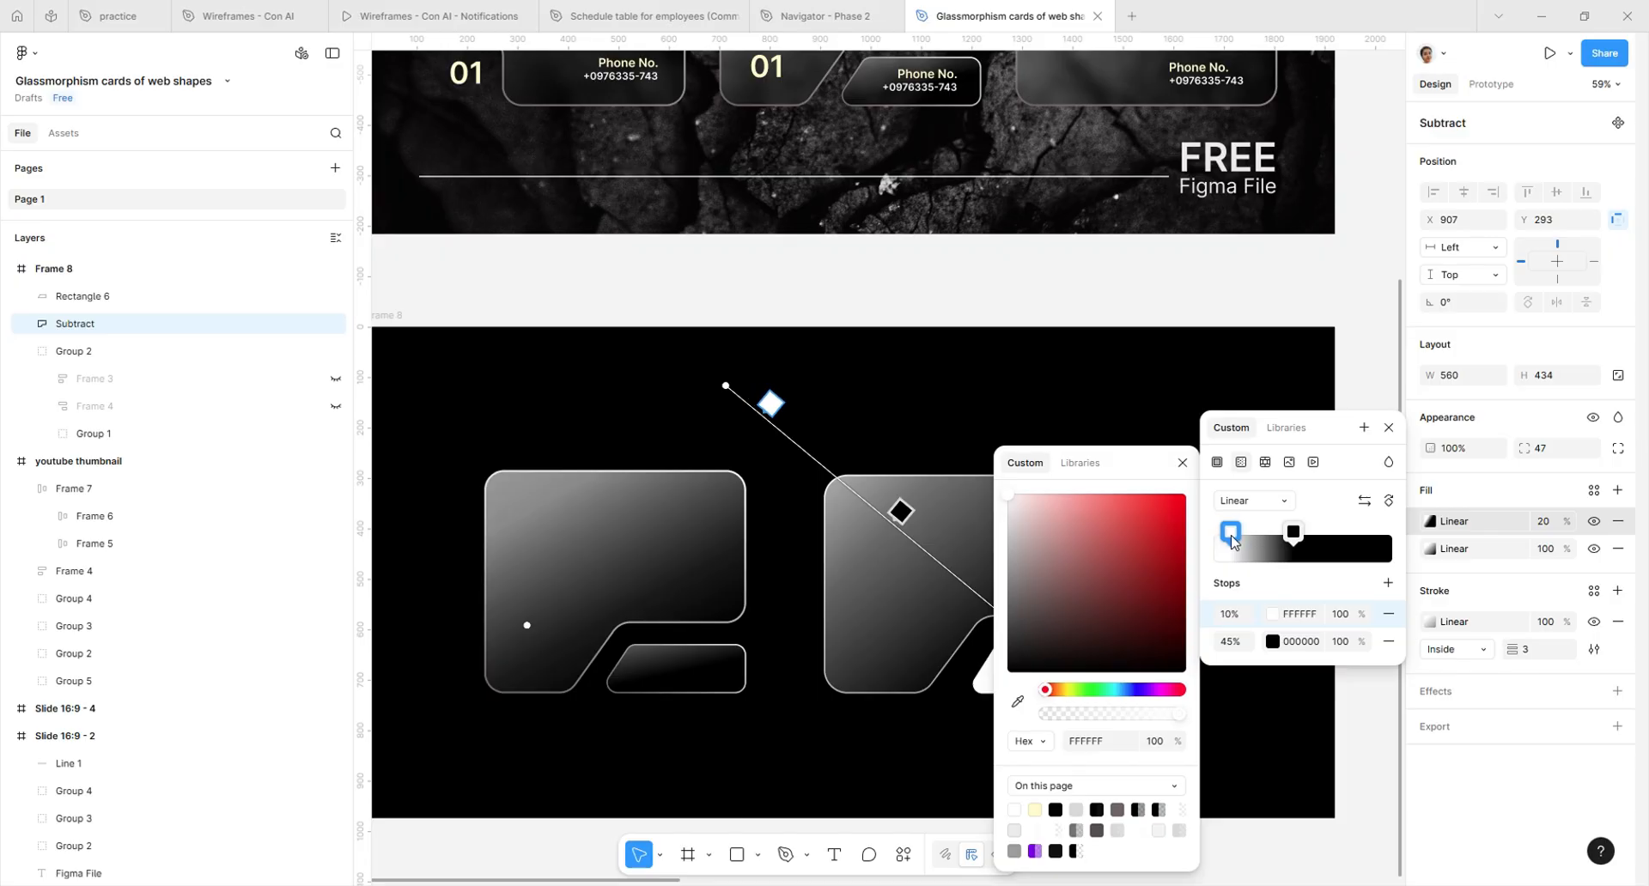
pyautogui.press('Escape')
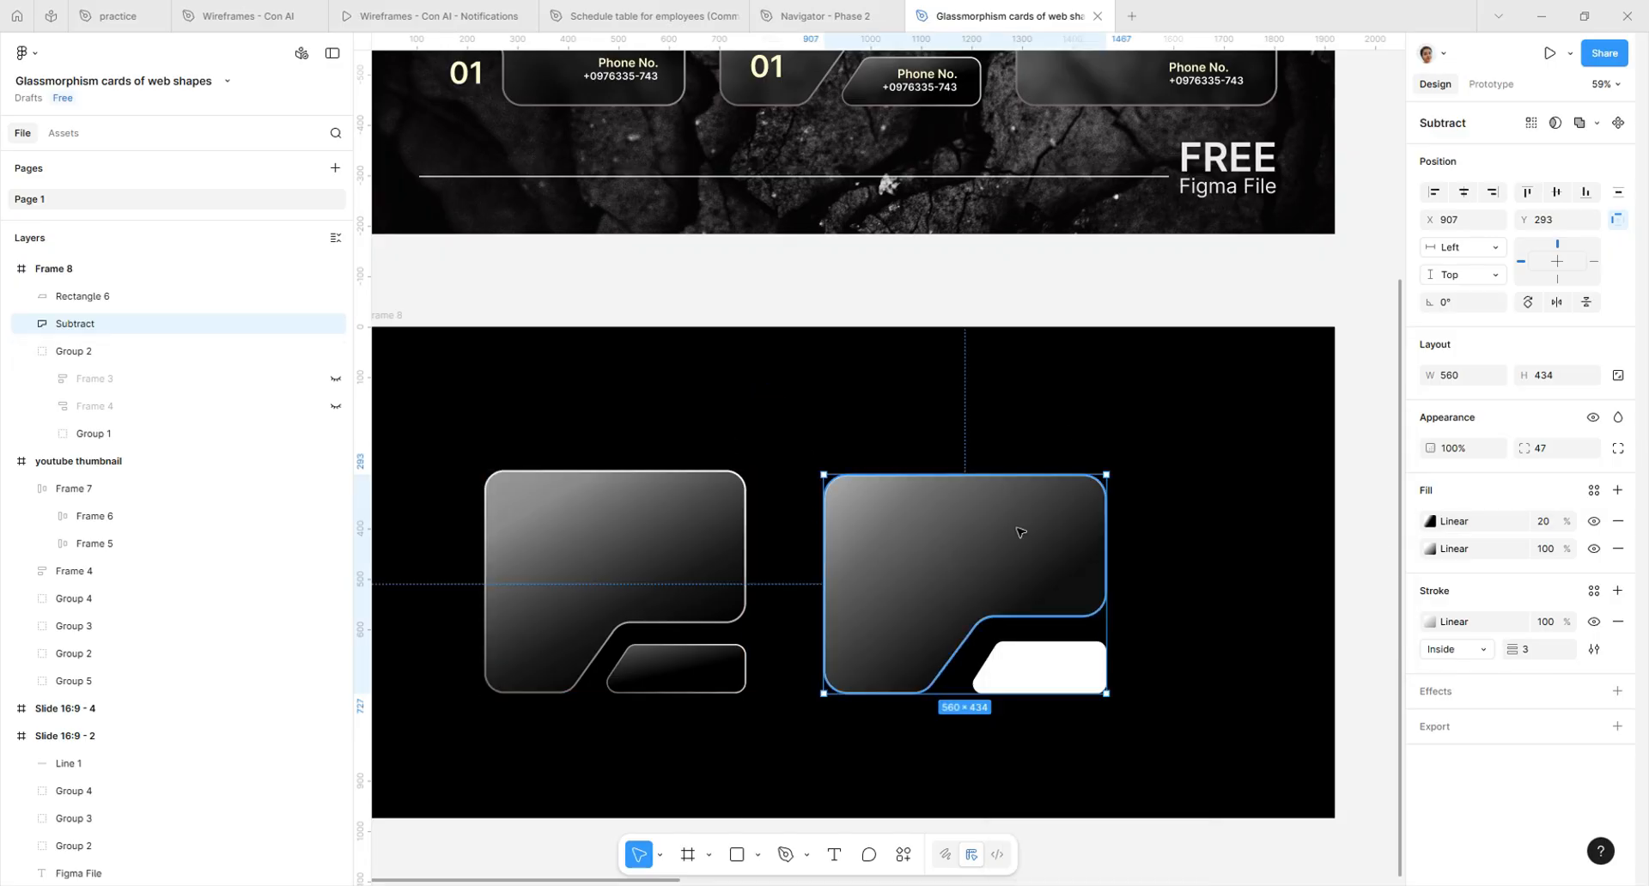
pyautogui.click(1163, 625)
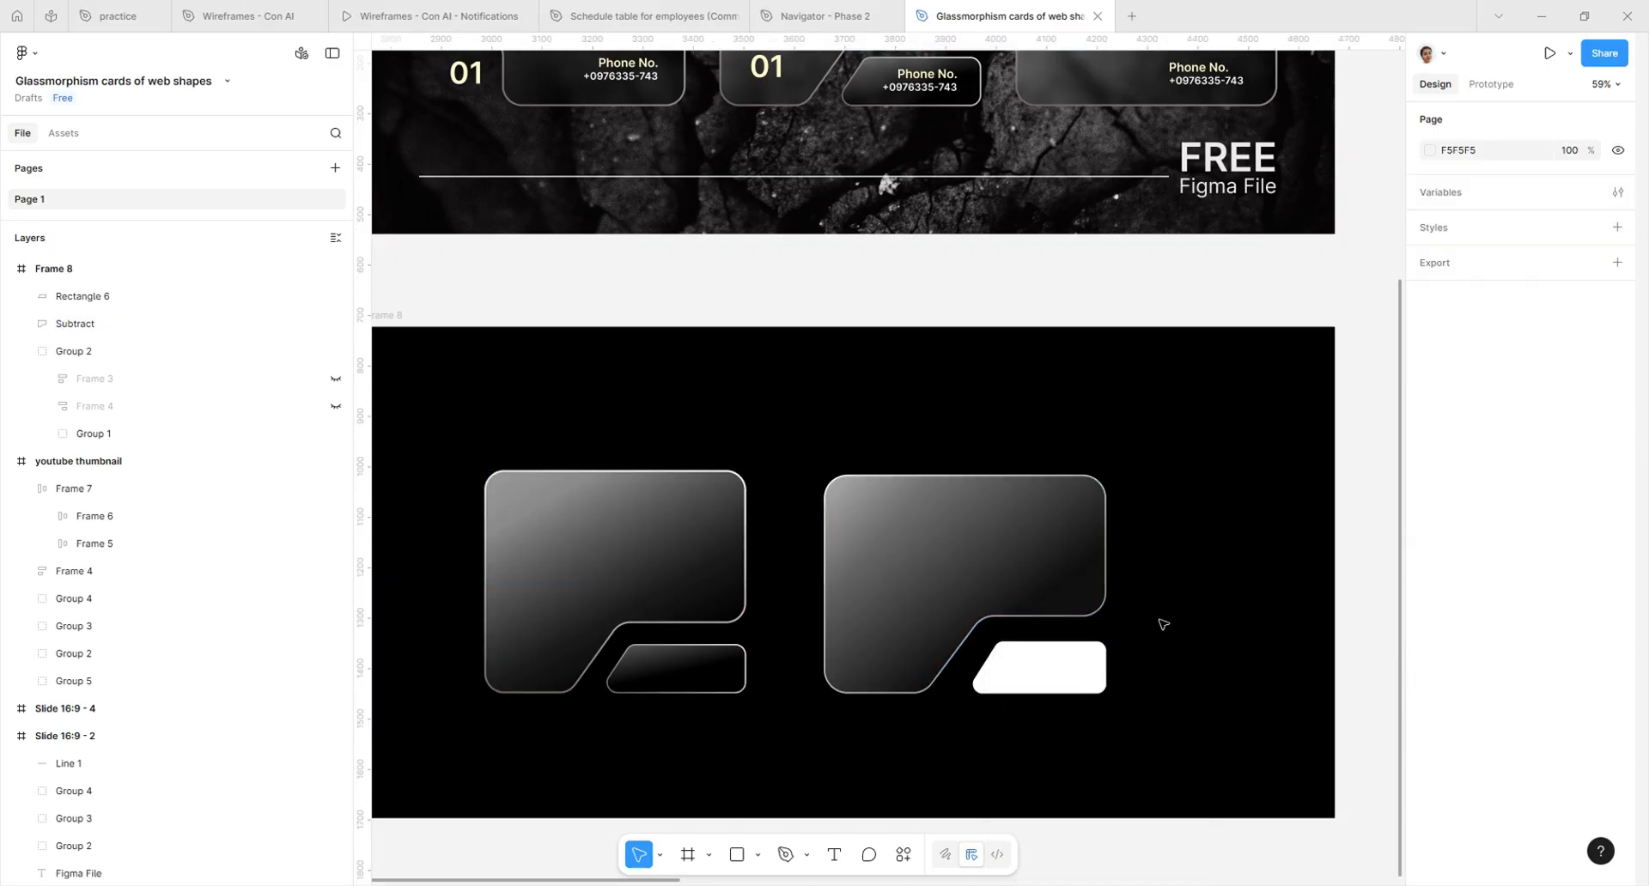
# Collapse the layer list and darken the end stop of the card's stroke gradient to 414141
pyautogui.doubleClick(938, 562)
pyautogui.click(52, 324)
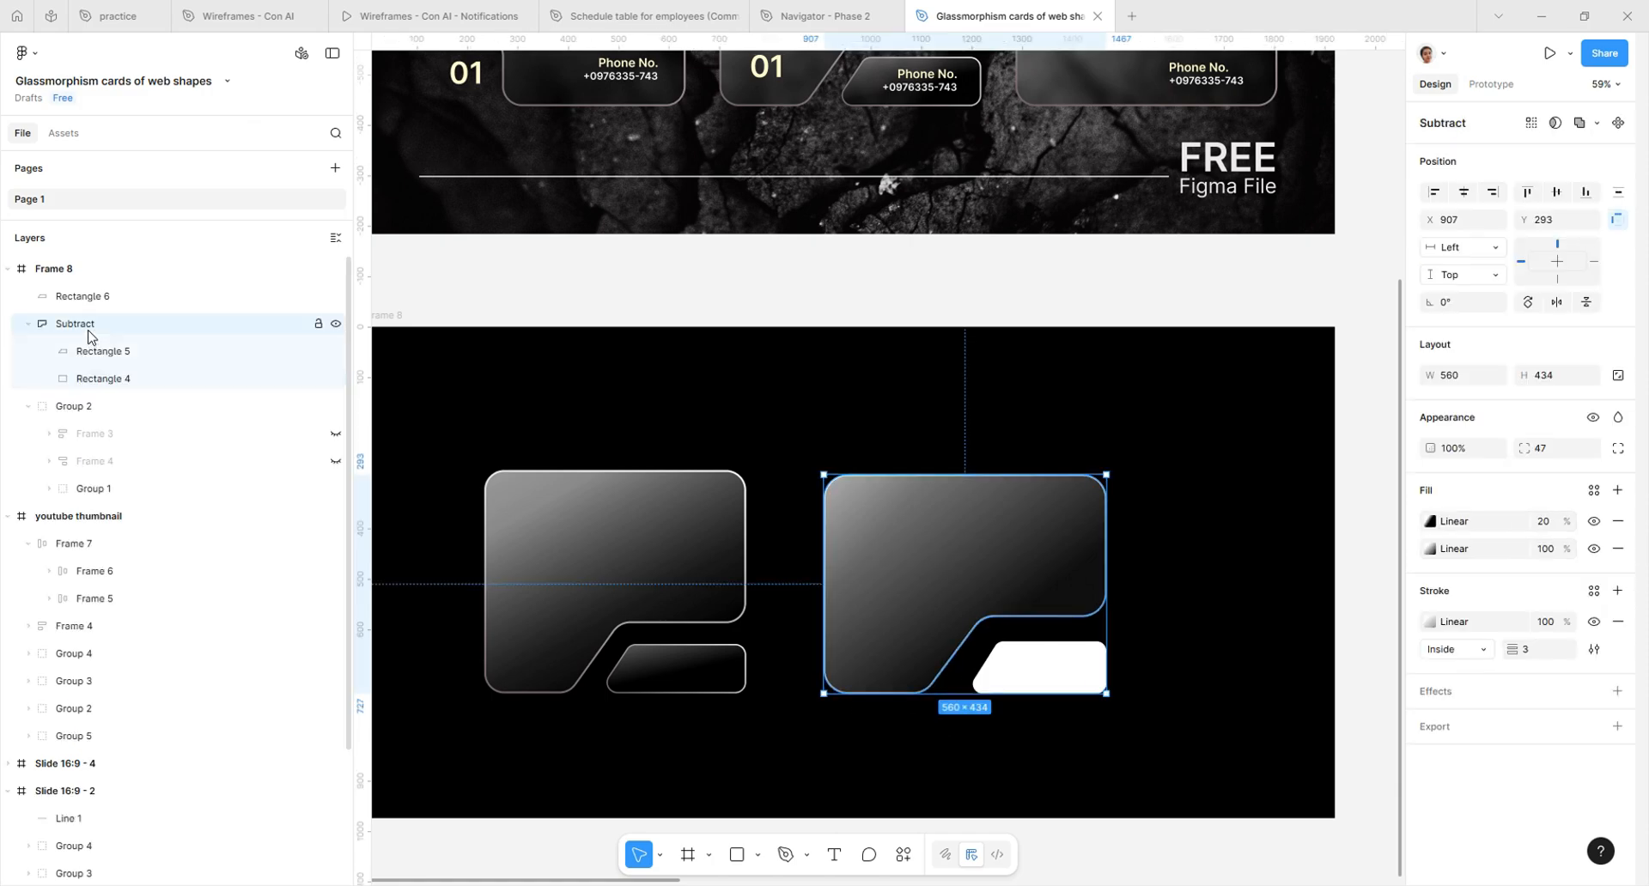
pyautogui.hotkey('alt', 'l')
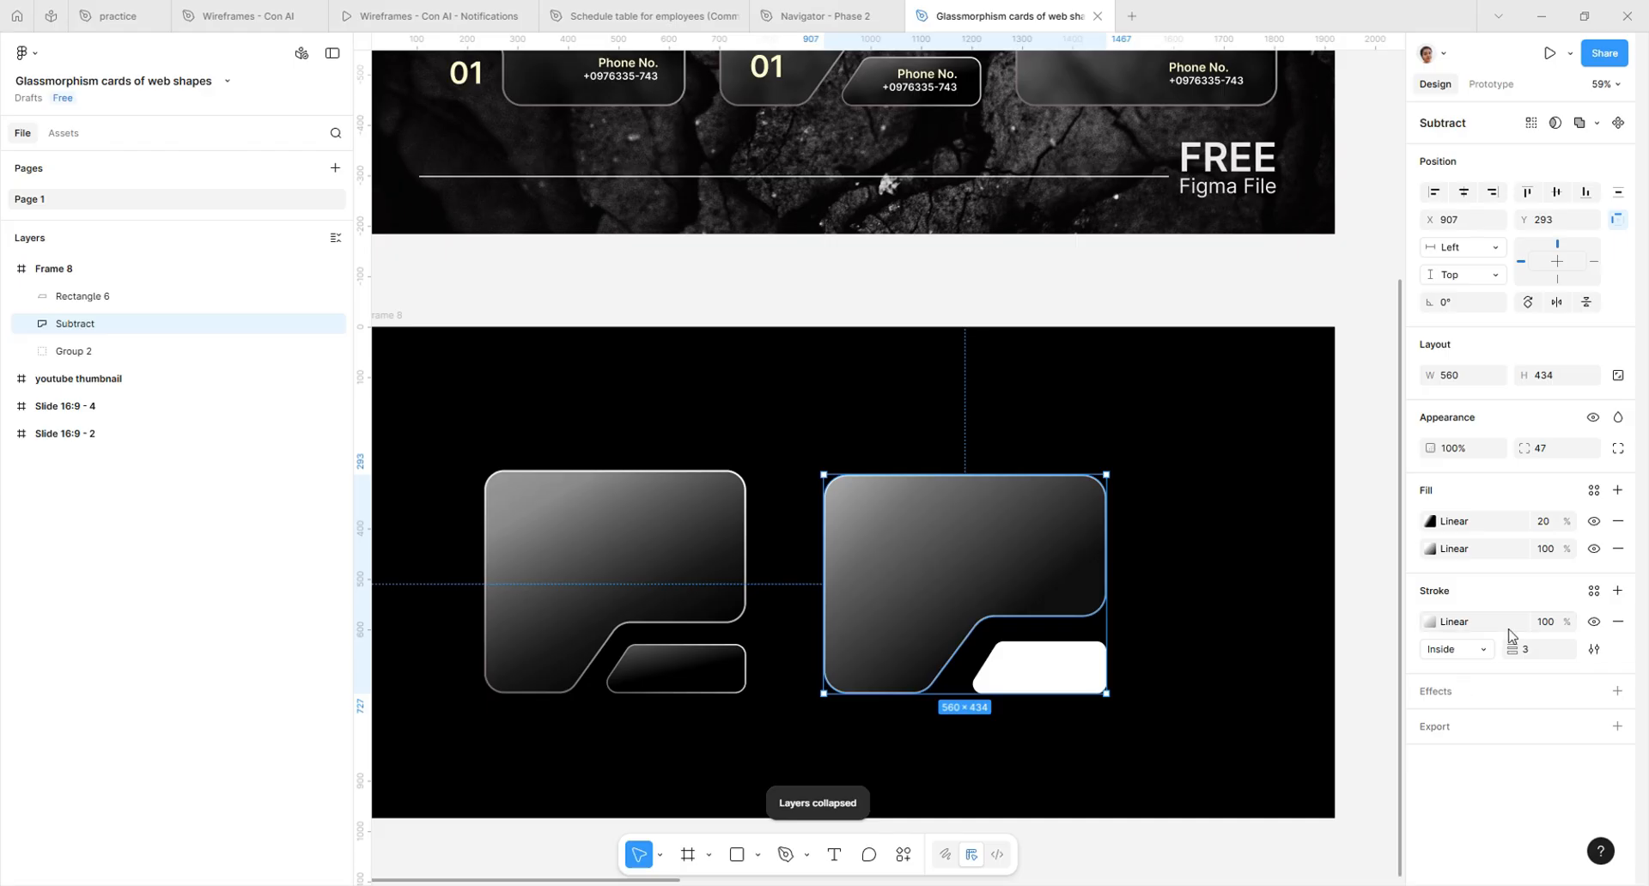
pyautogui.click(1431, 622)
pyautogui.click(1391, 729)
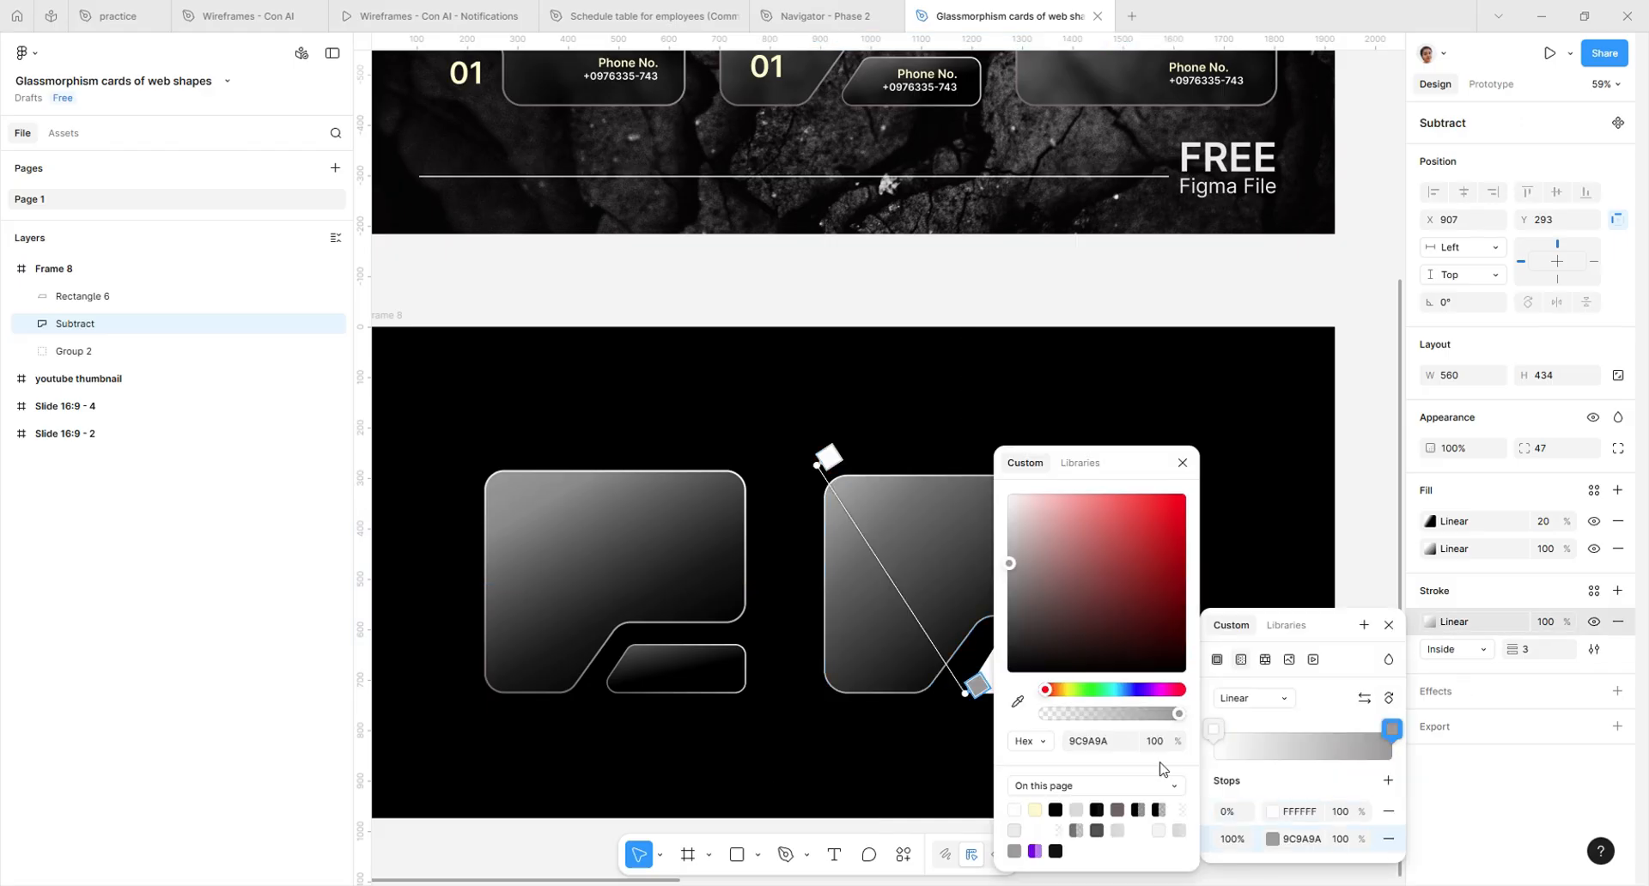
pyautogui.moveTo(1009, 561)
pyautogui.mouseDown()
pyautogui.moveTo(1004, 649)
pyautogui.moveTo(1007, 629)
pyautogui.mouseUp()
pyautogui.click(829, 456)
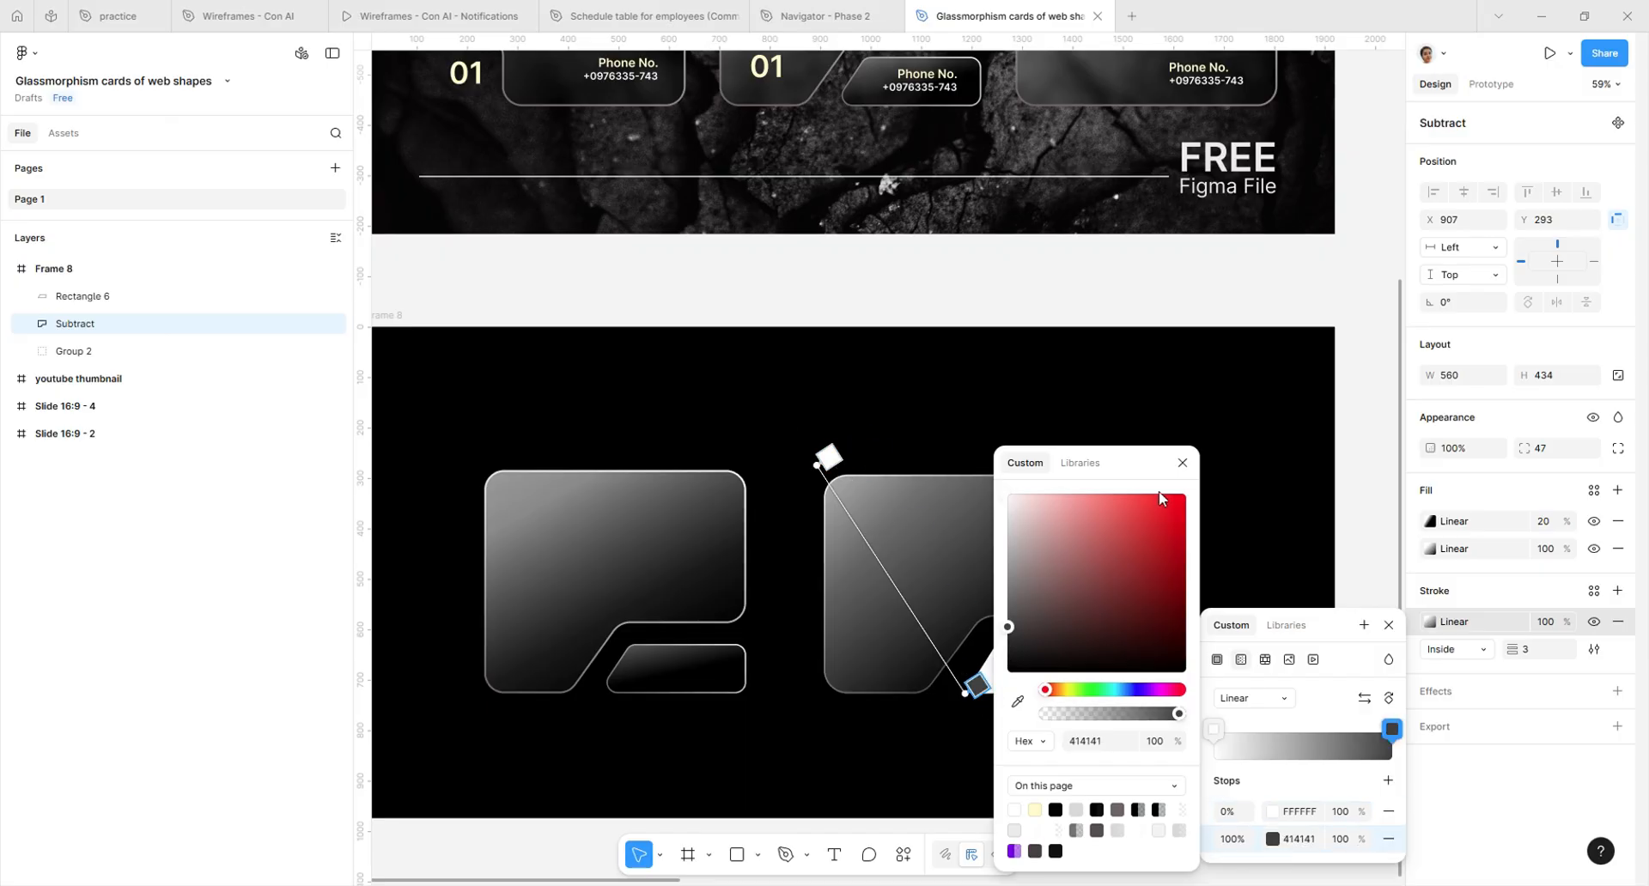
pyautogui.moveTo(980, 698)
pyautogui.mouseDown()
pyautogui.moveTo(964, 676)
pyautogui.moveTo(959, 726)
pyautogui.mouseUp()
pyautogui.press('Escape')
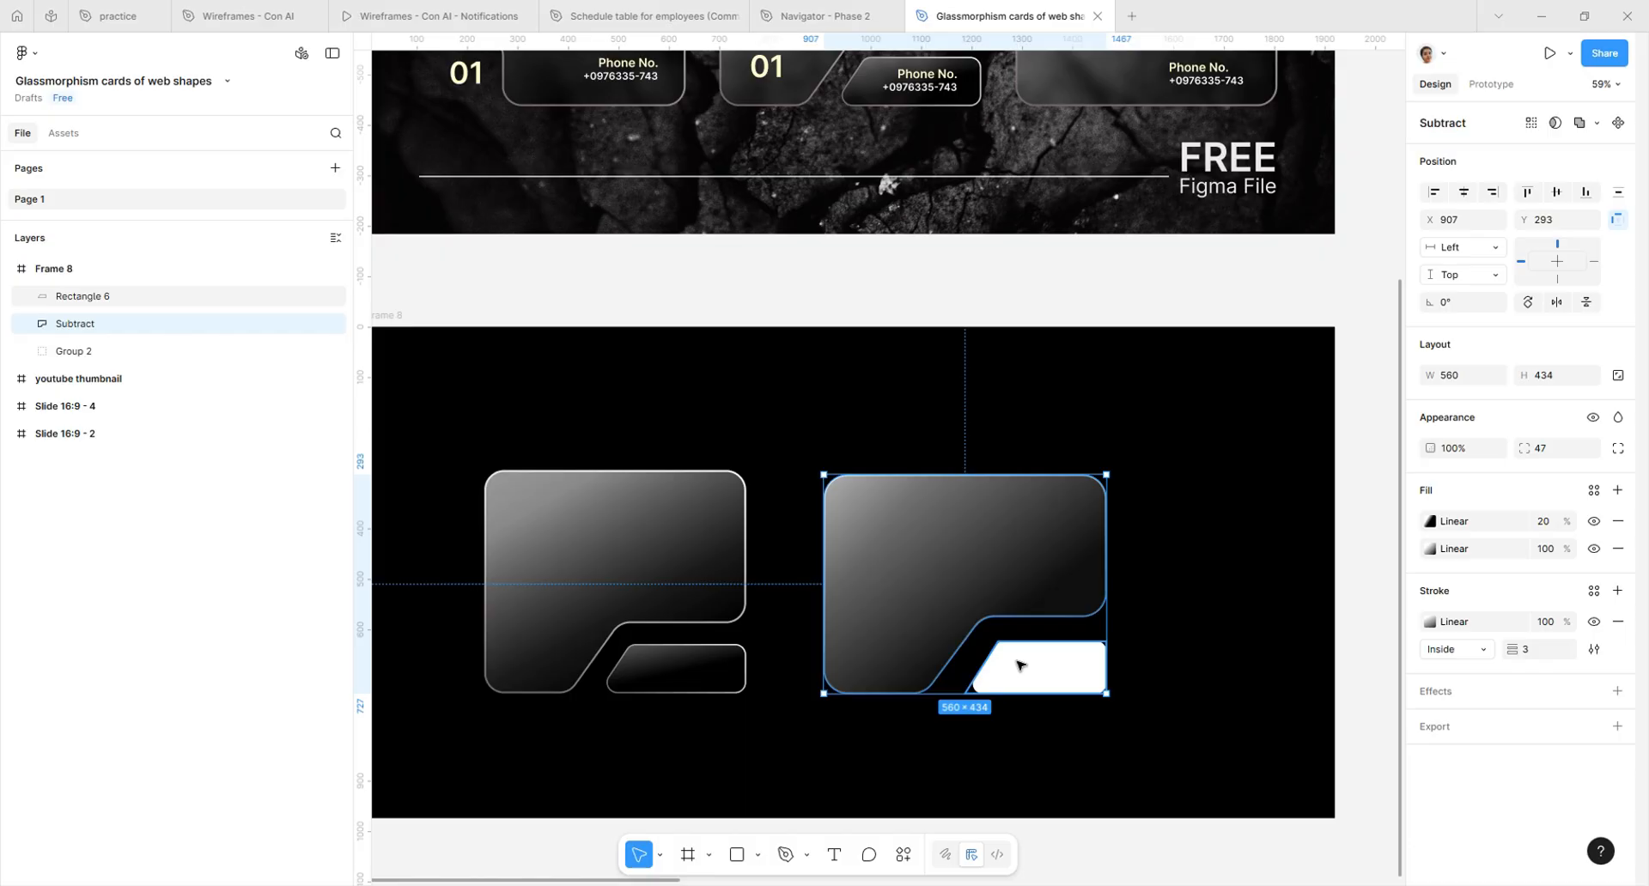
# Copy the card's properties onto the white corner piece and reduce that piece's corner radius
pyautogui.rightClick(869, 523)
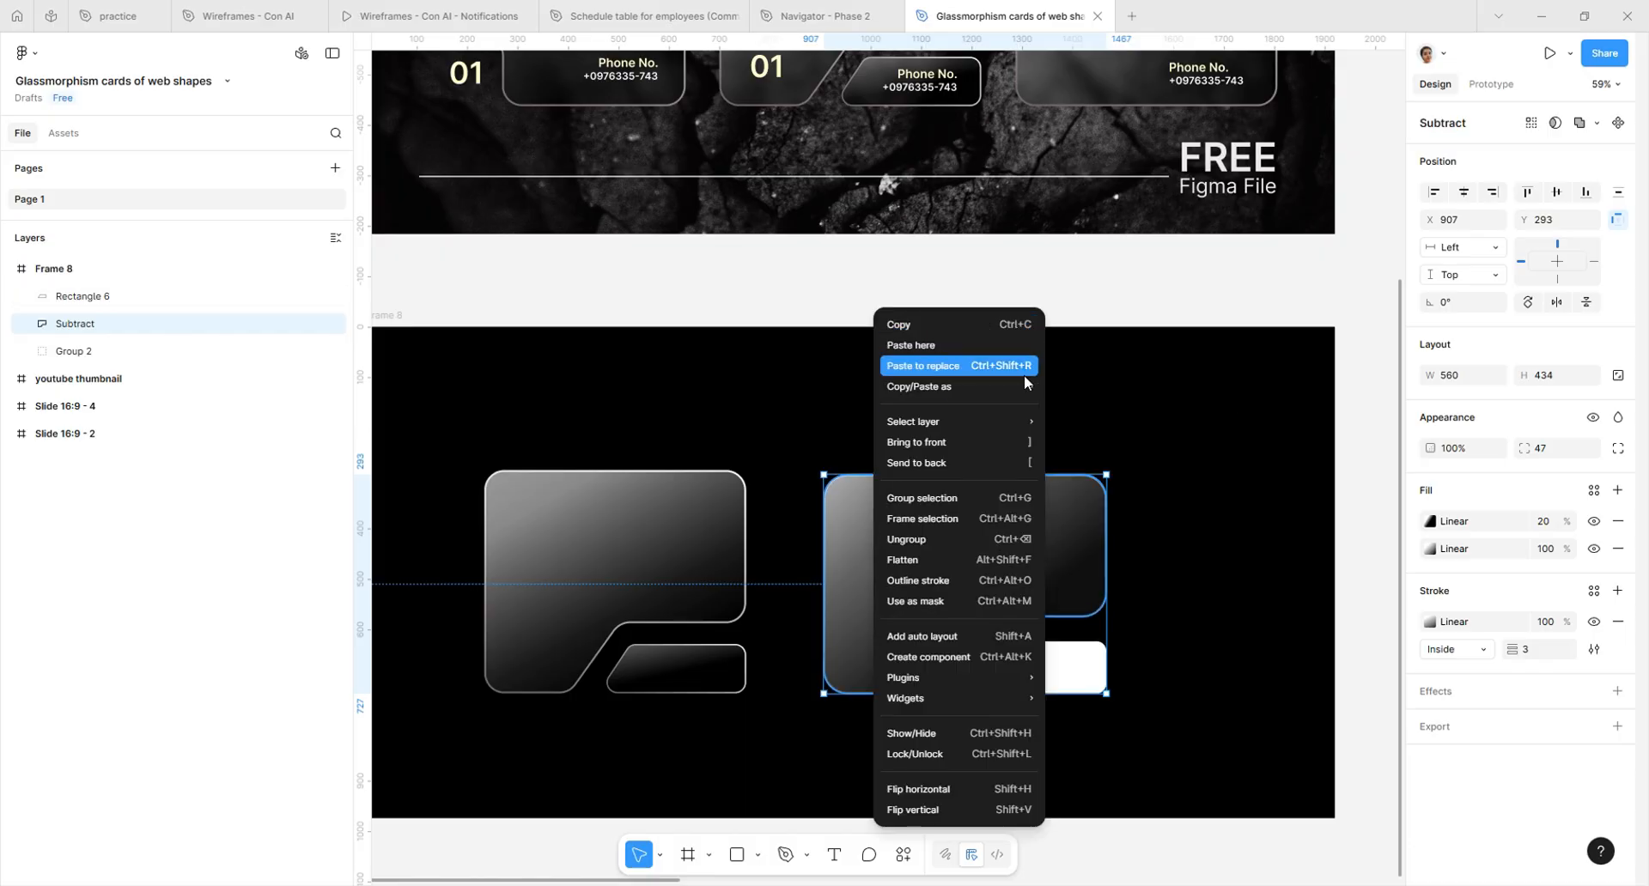
pyautogui.moveTo(948, 388)
pyautogui.click(1097, 464)
pyautogui.click(1071, 678)
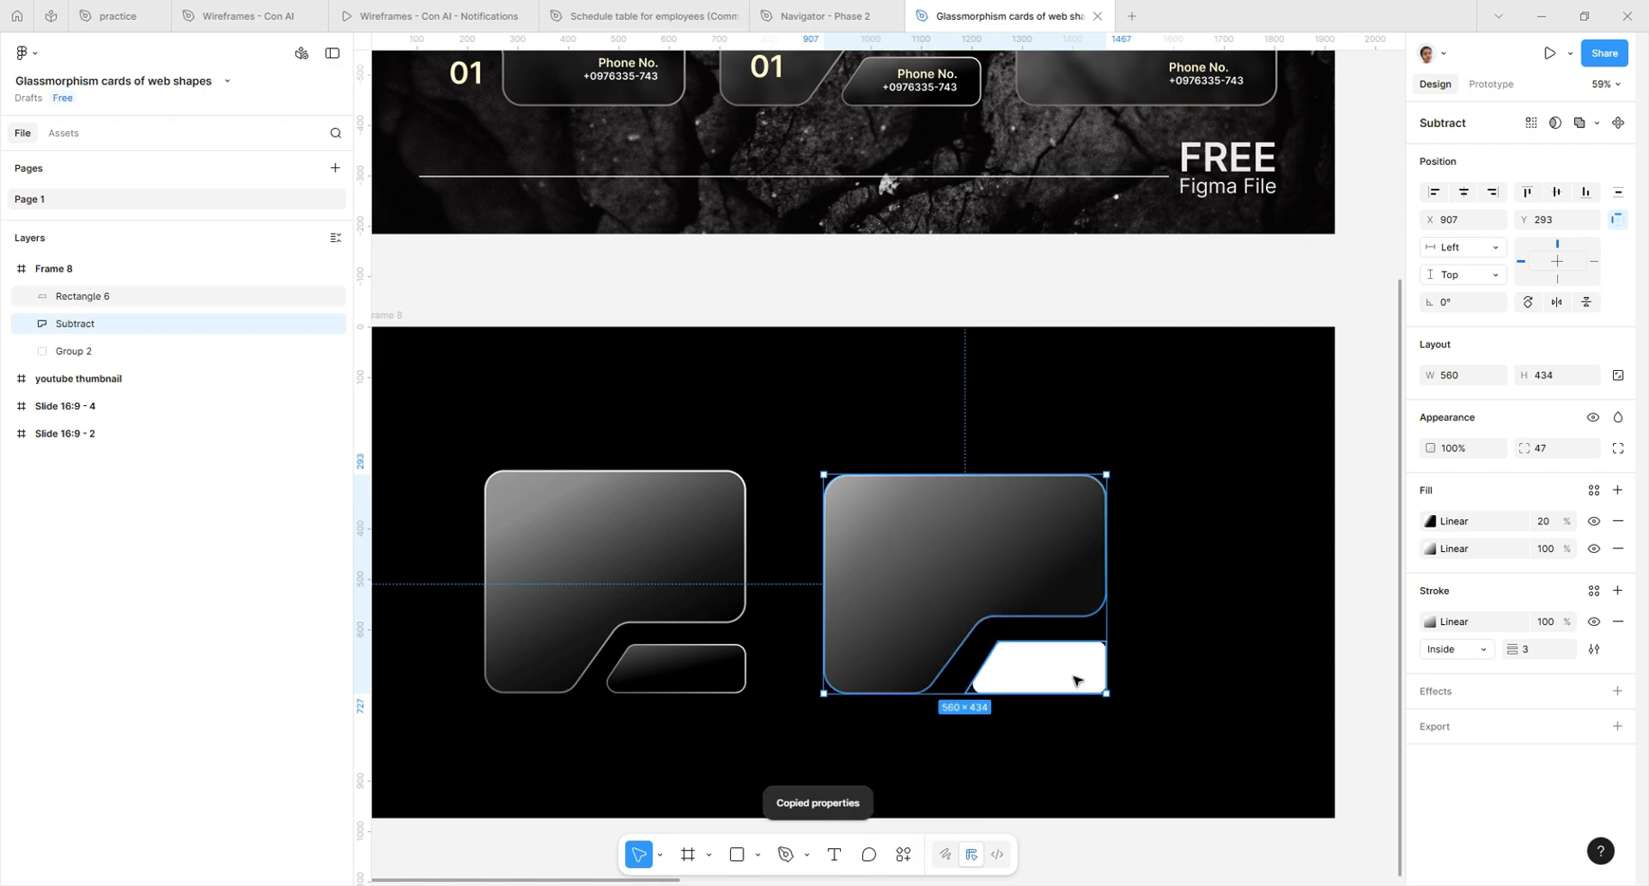
pyautogui.rightClick(1074, 678)
pyautogui.moveTo(1166, 386)
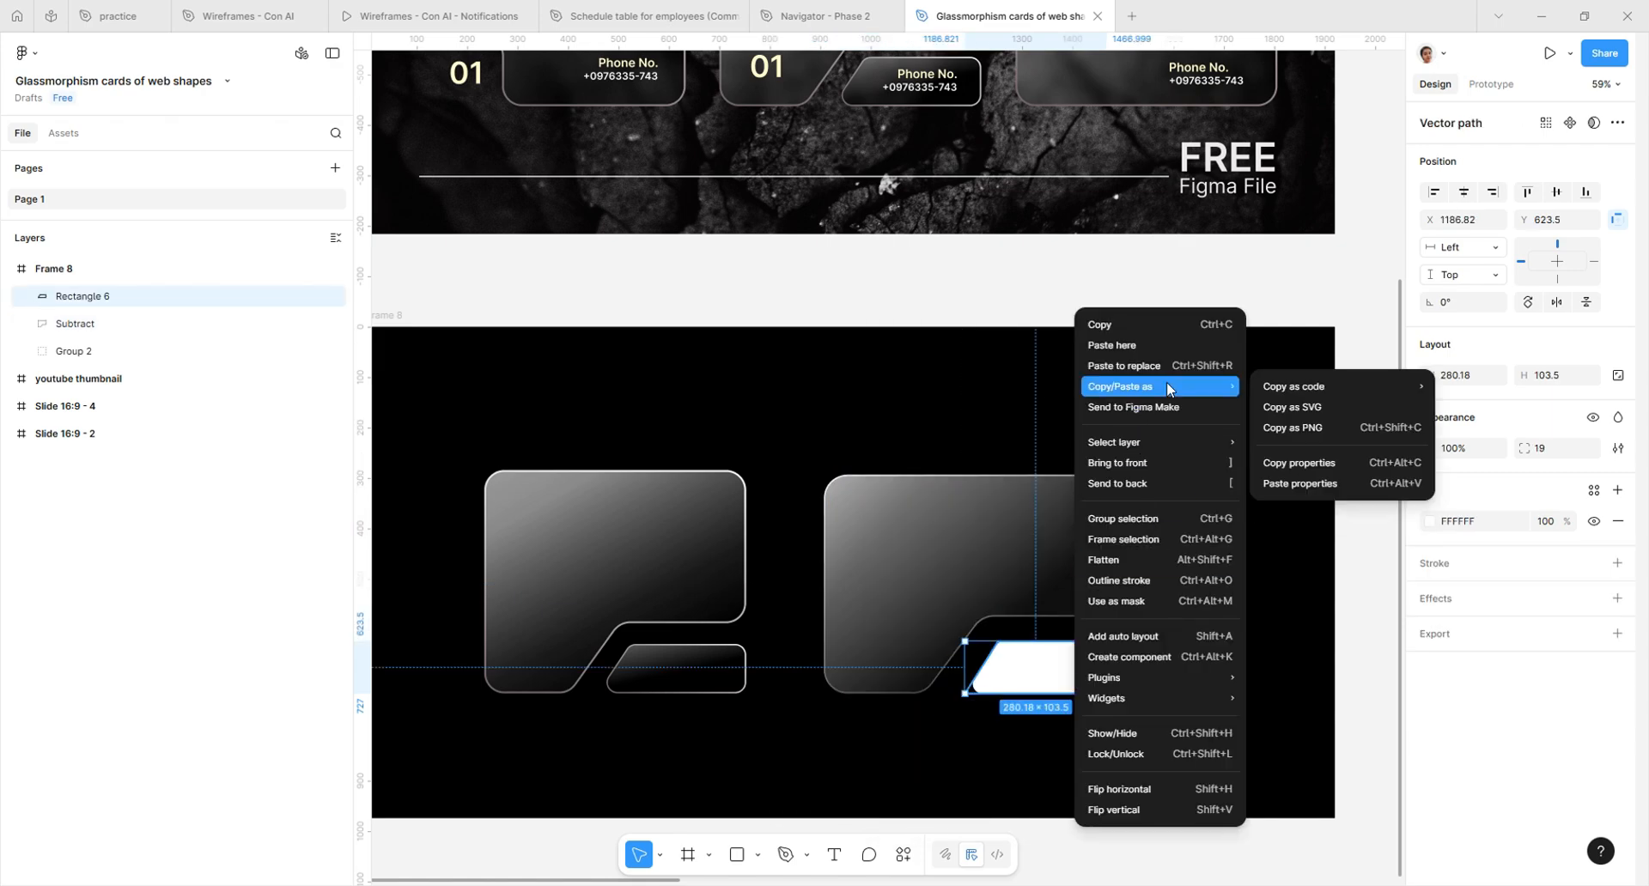
pyautogui.click(1288, 469)
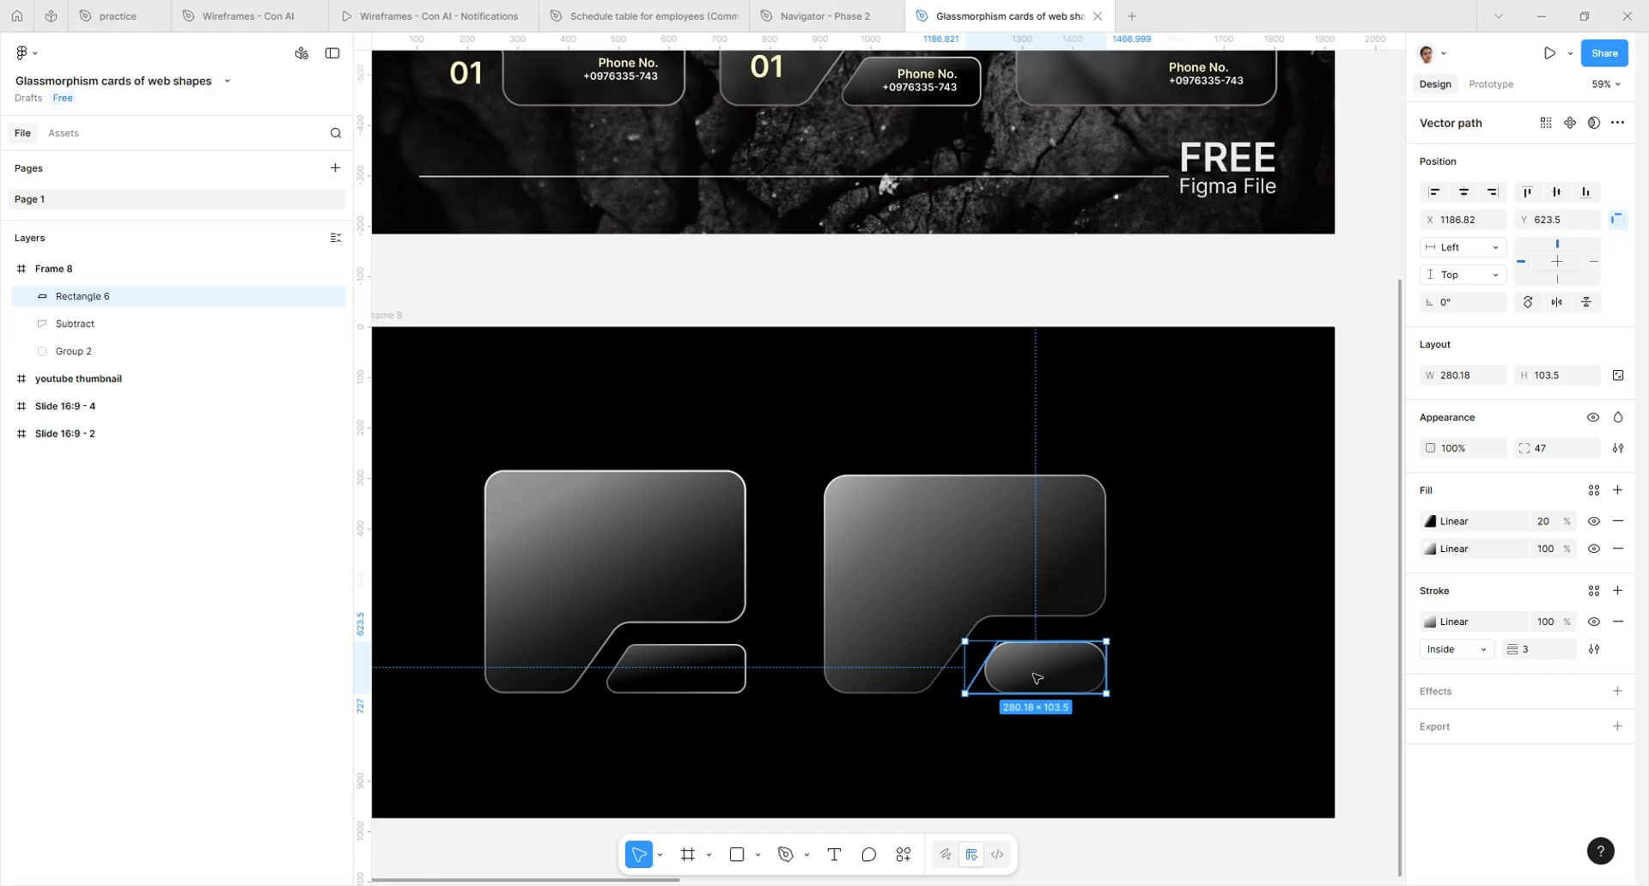
pyautogui.moveTo(1524, 452); pyautogui.dragTo(1063, 434)
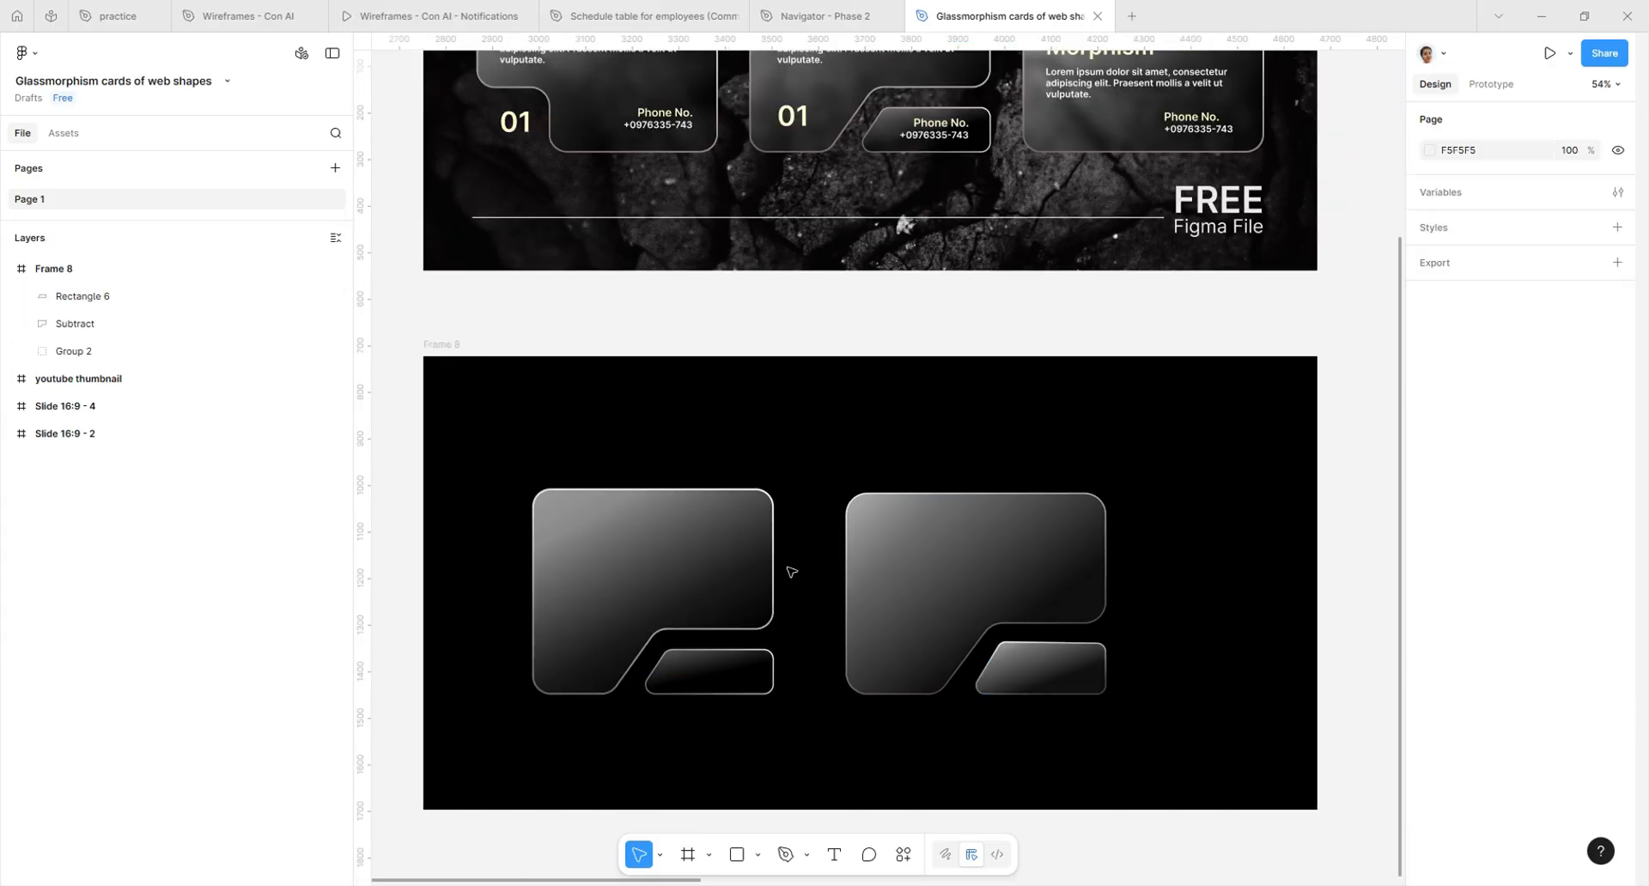
# Expand Group 2 and make its hidden Frame 3 and Frame 4 visible
pyautogui.click(60, 351)
pyautogui.click(28, 352)
pyautogui.click(336, 379)
pyautogui.click(335, 406)
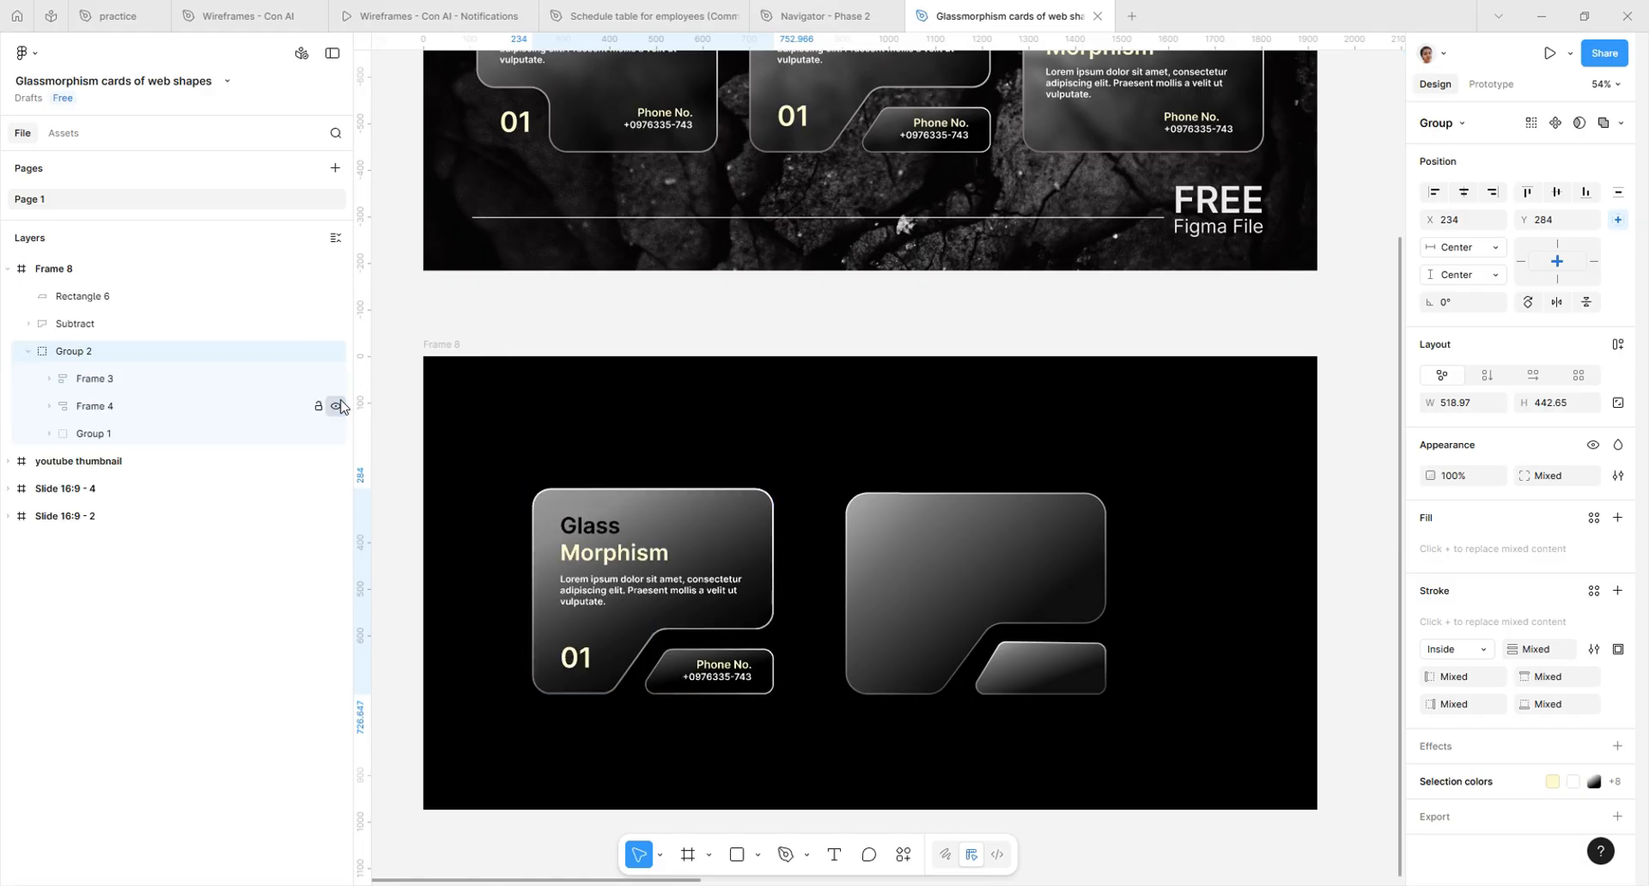
pyautogui.click(1151, 528)
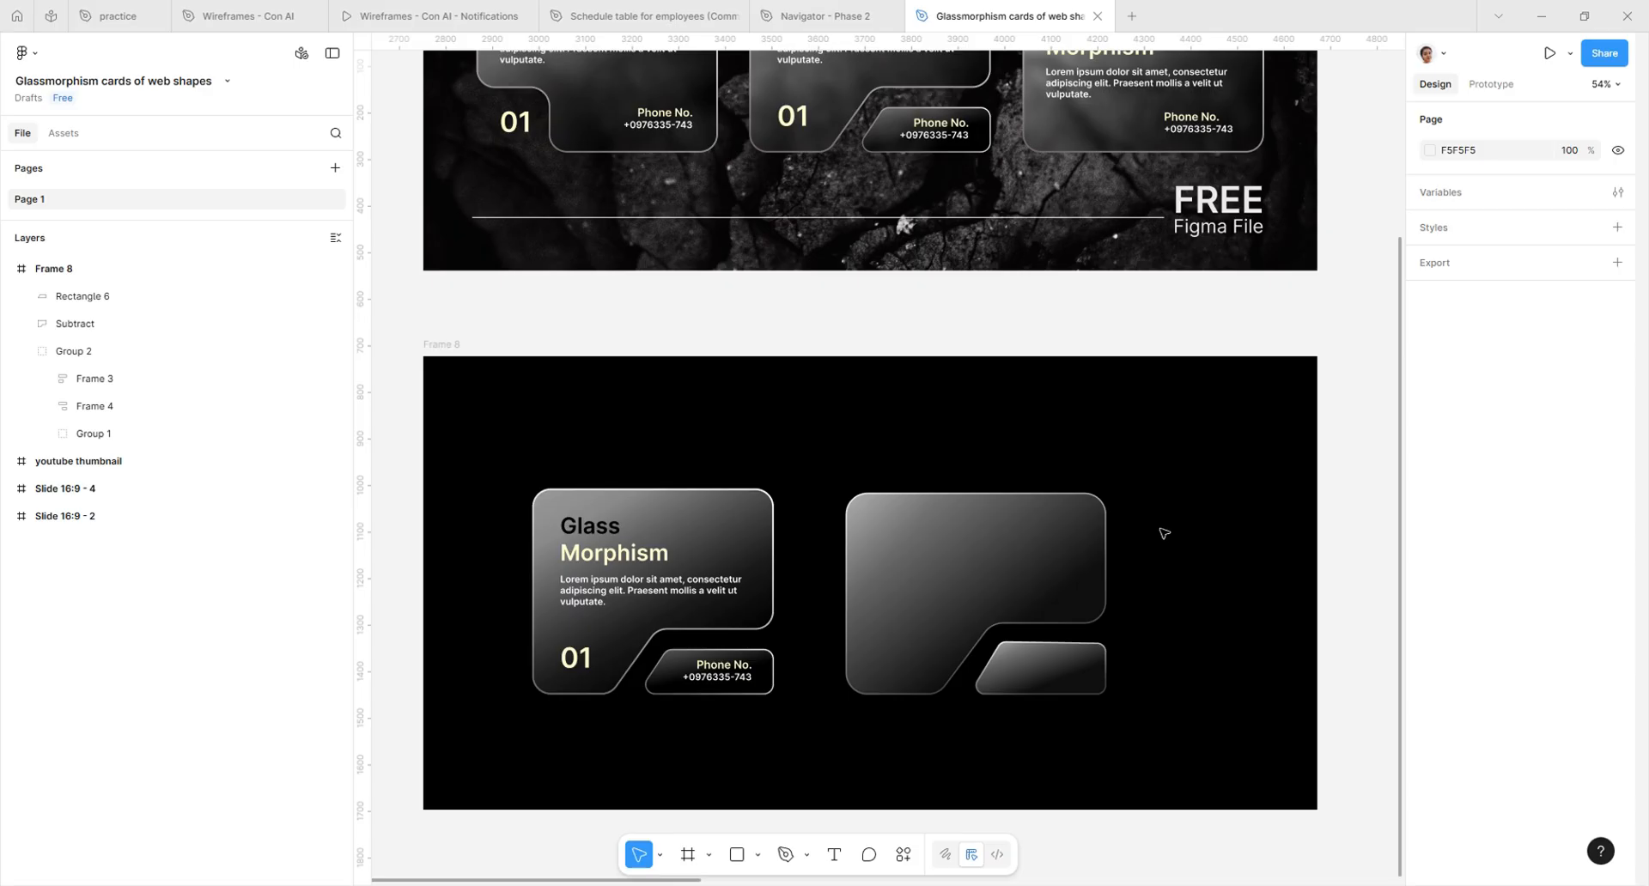
# Add the text "Glass" in the empty area beside the new card
pyautogui.press('t')
pyautogui.click(1169, 539)
pyautogui.write('Glass')
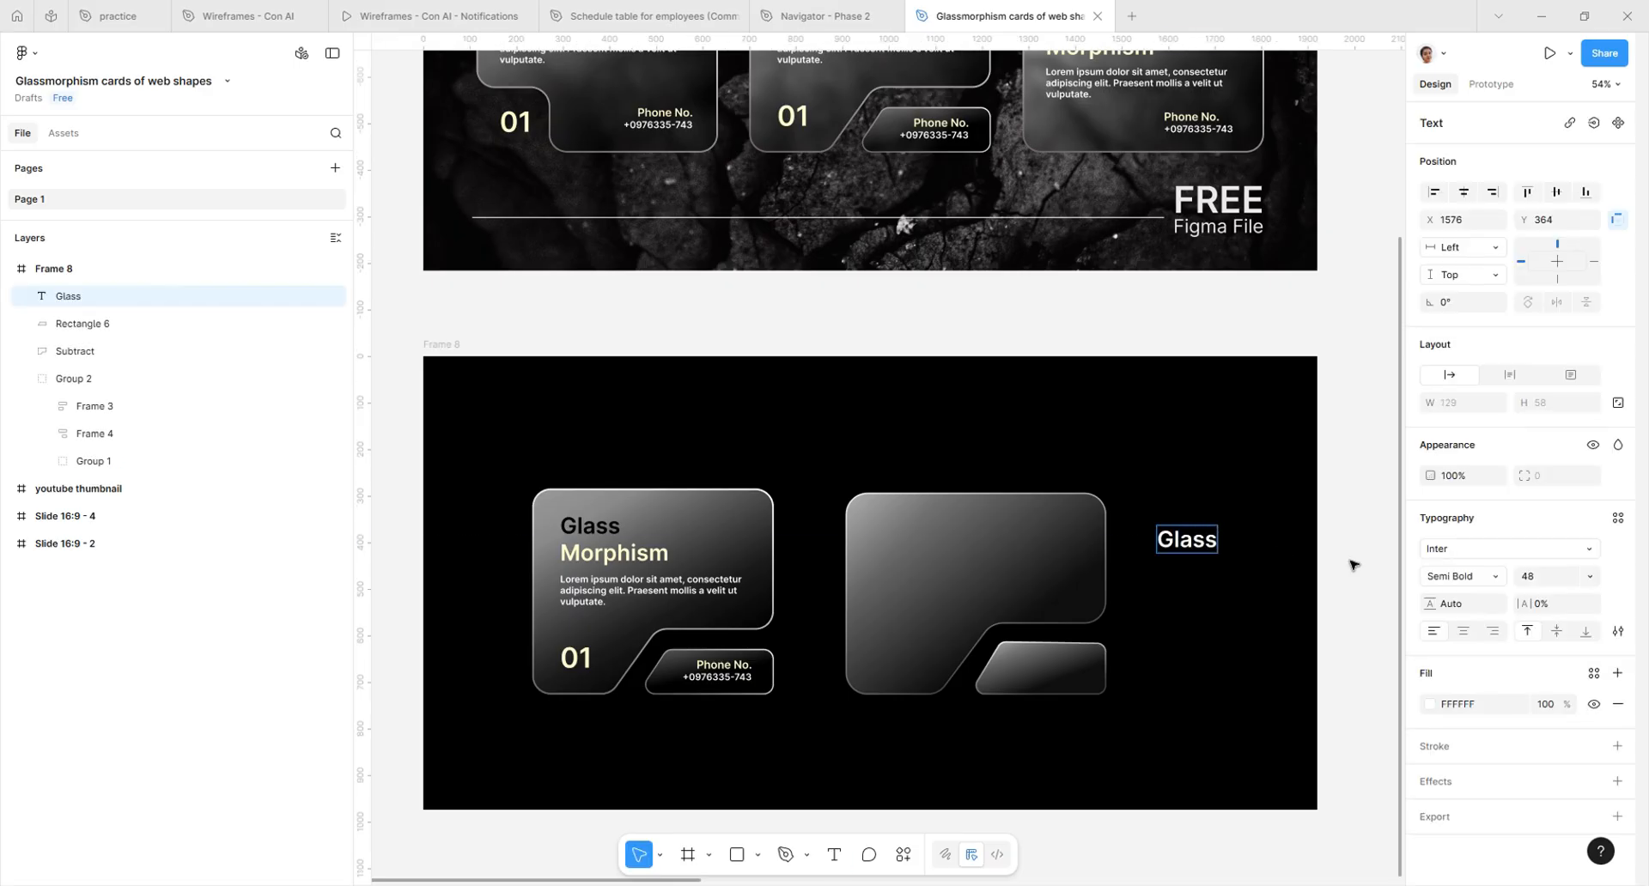
pyautogui.press('Escape')
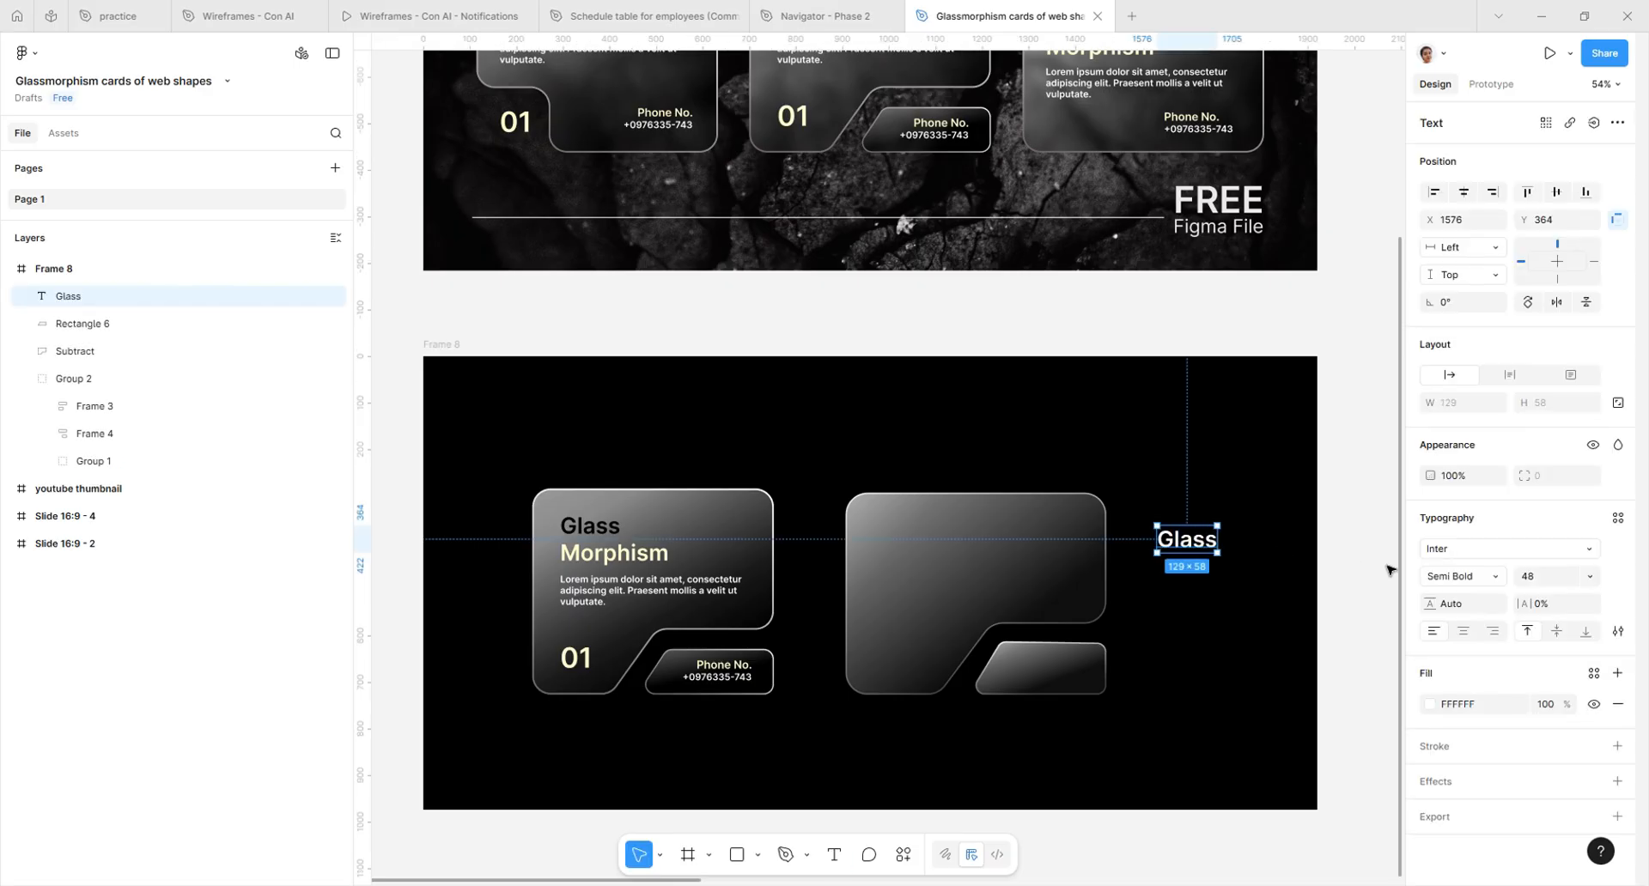
# Place the "Glass" text in the new card's upper-left area and color it 000000
pyautogui.moveTo(1189, 549); pyautogui.dragTo(904, 527)
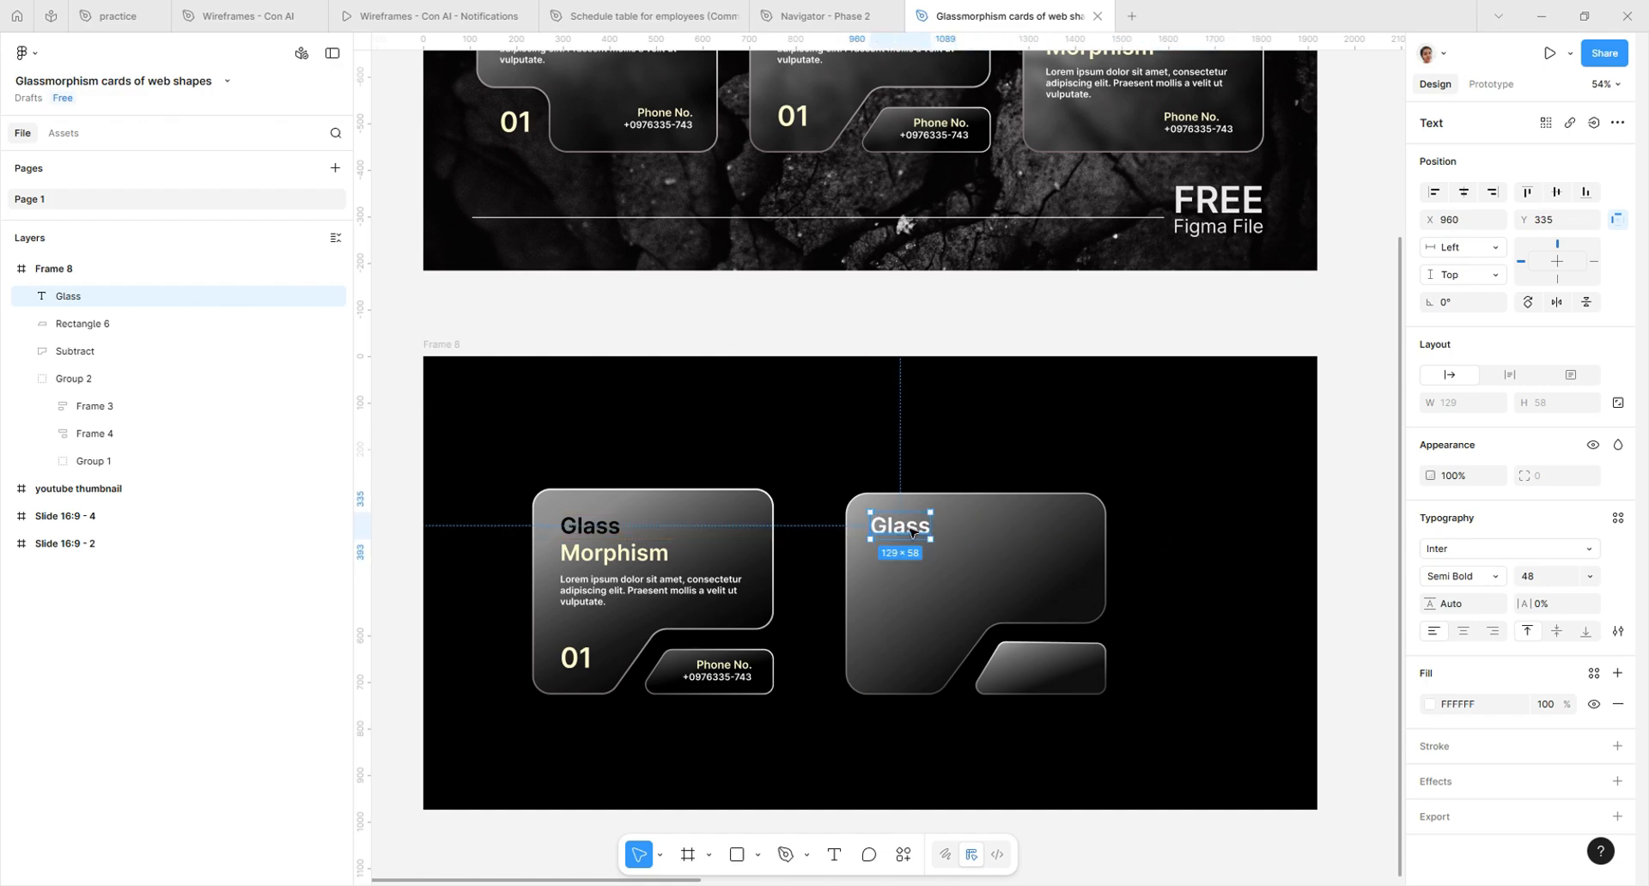
pyautogui.click(1429, 705)
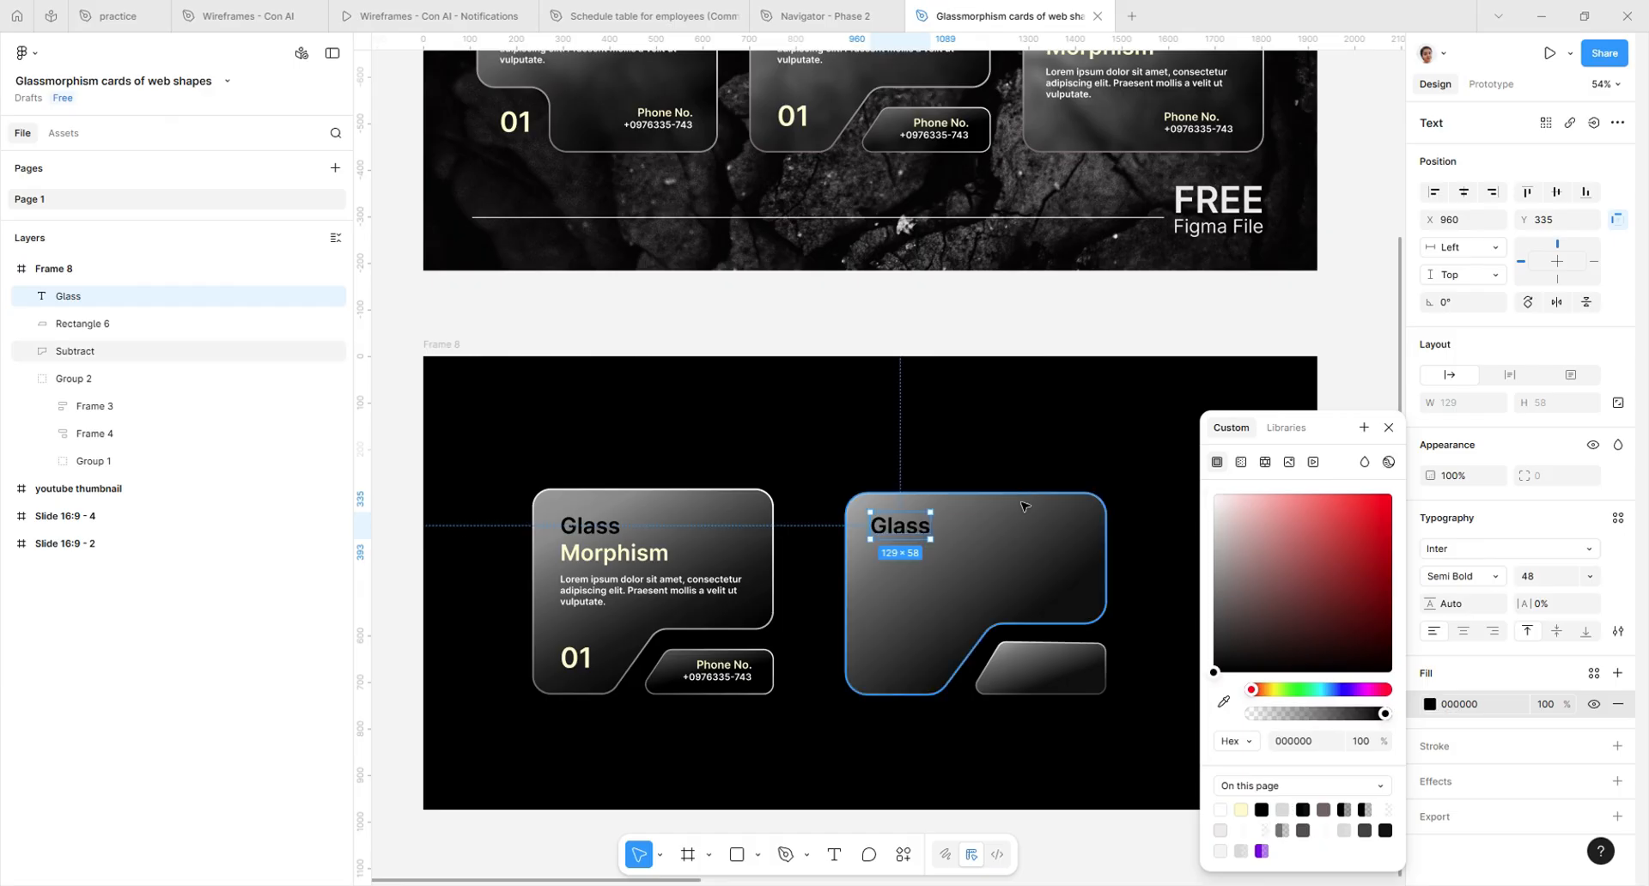
pyautogui.click(917, 479)
# Duplicate the "Glass" text directly below itself and change the copy's text to "Morphism"
pyautogui.click(900, 526)
pyautogui.moveTo(900, 539); pyautogui.dragTo(902, 566)
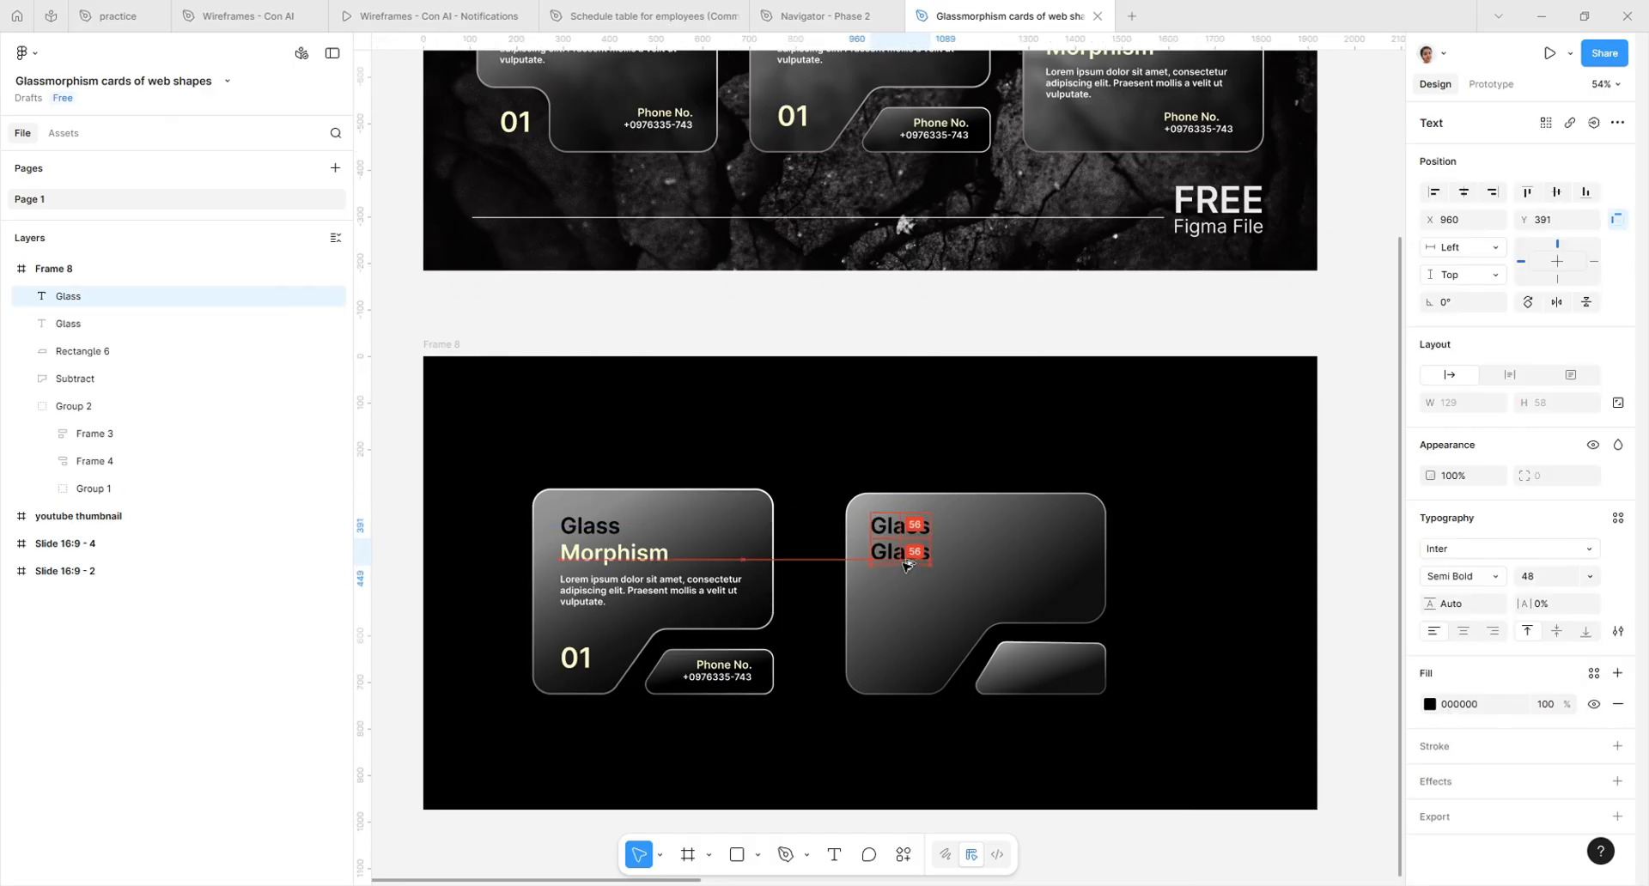
pyautogui.press('Return')
pyautogui.write('Morphism')
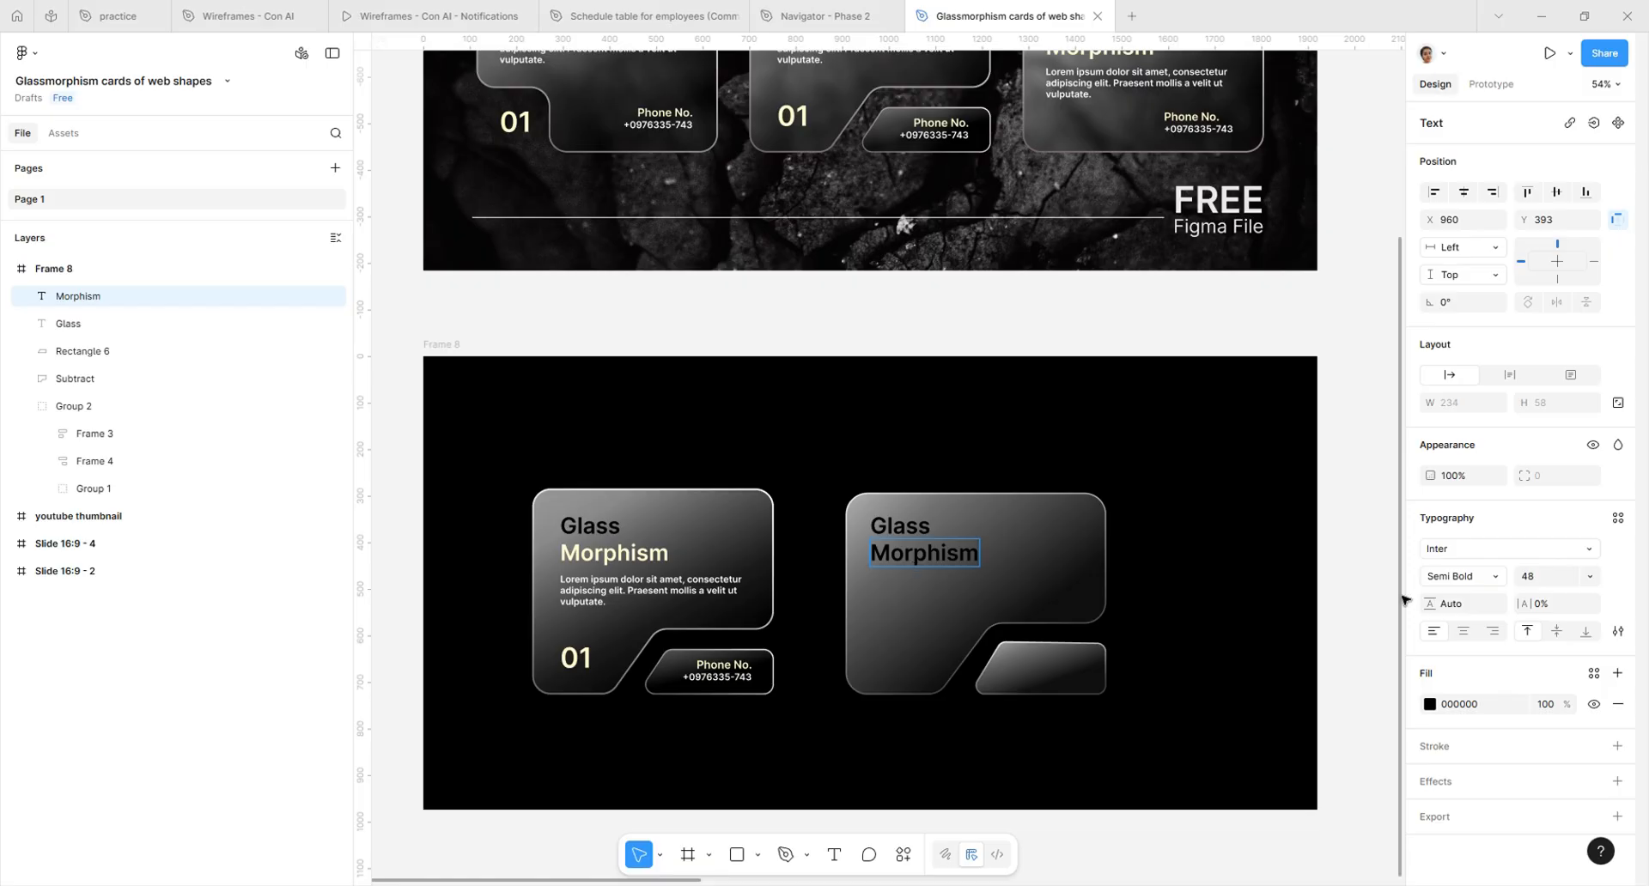
pyautogui.press('Escape')
# Recolor the "Morphism" text on the new card white
pyautogui.click(1429, 704)
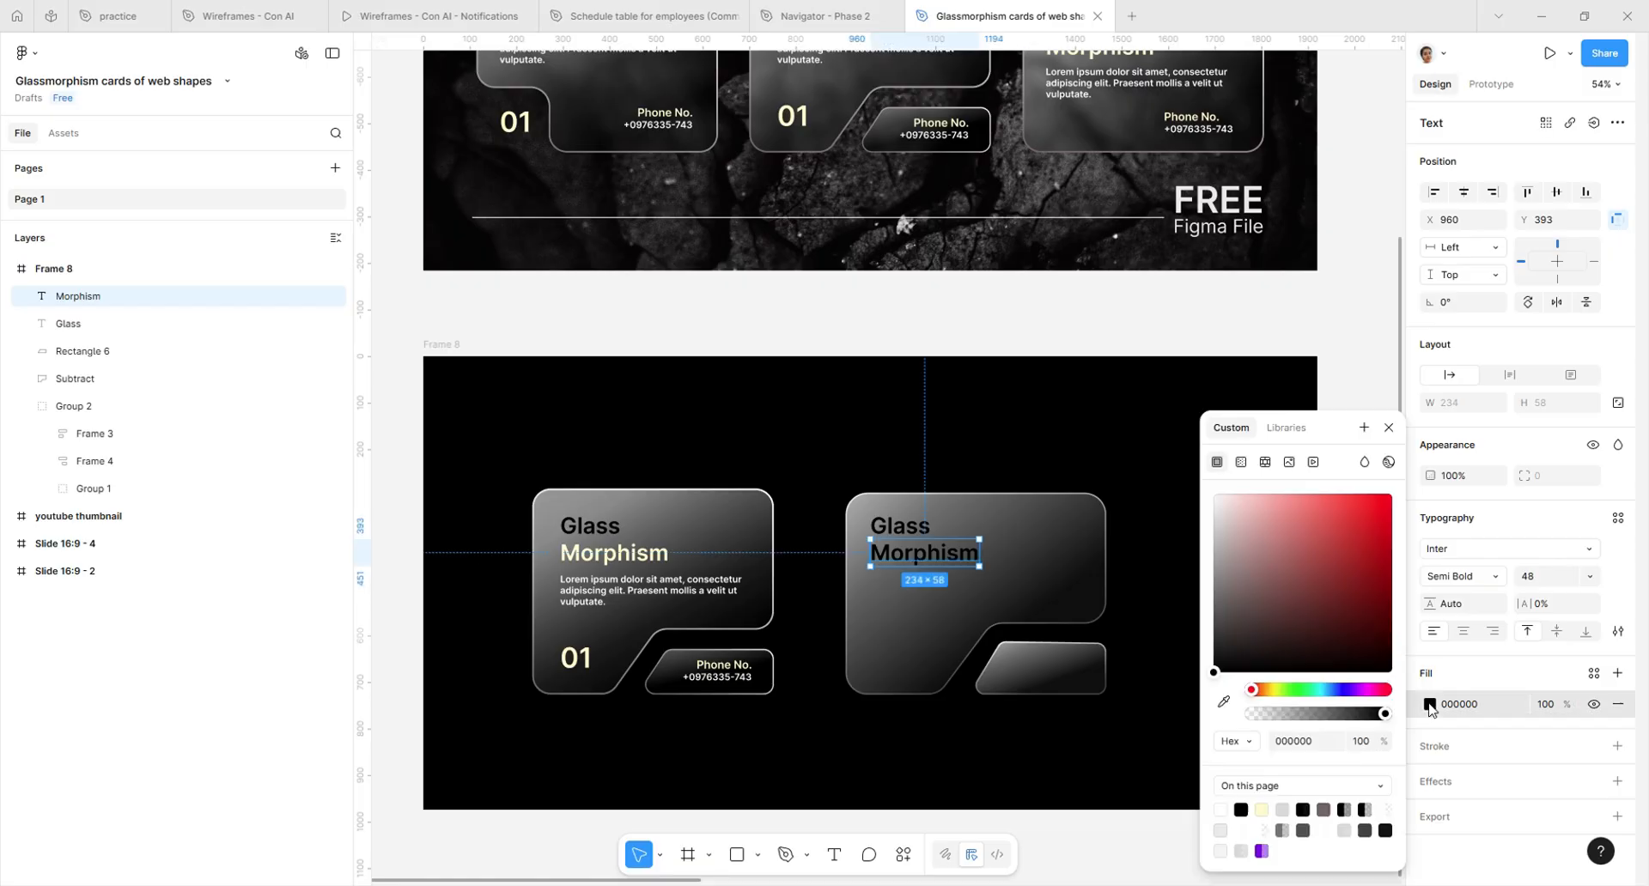
pyautogui.click(1221, 809)
pyautogui.click(1160, 346)
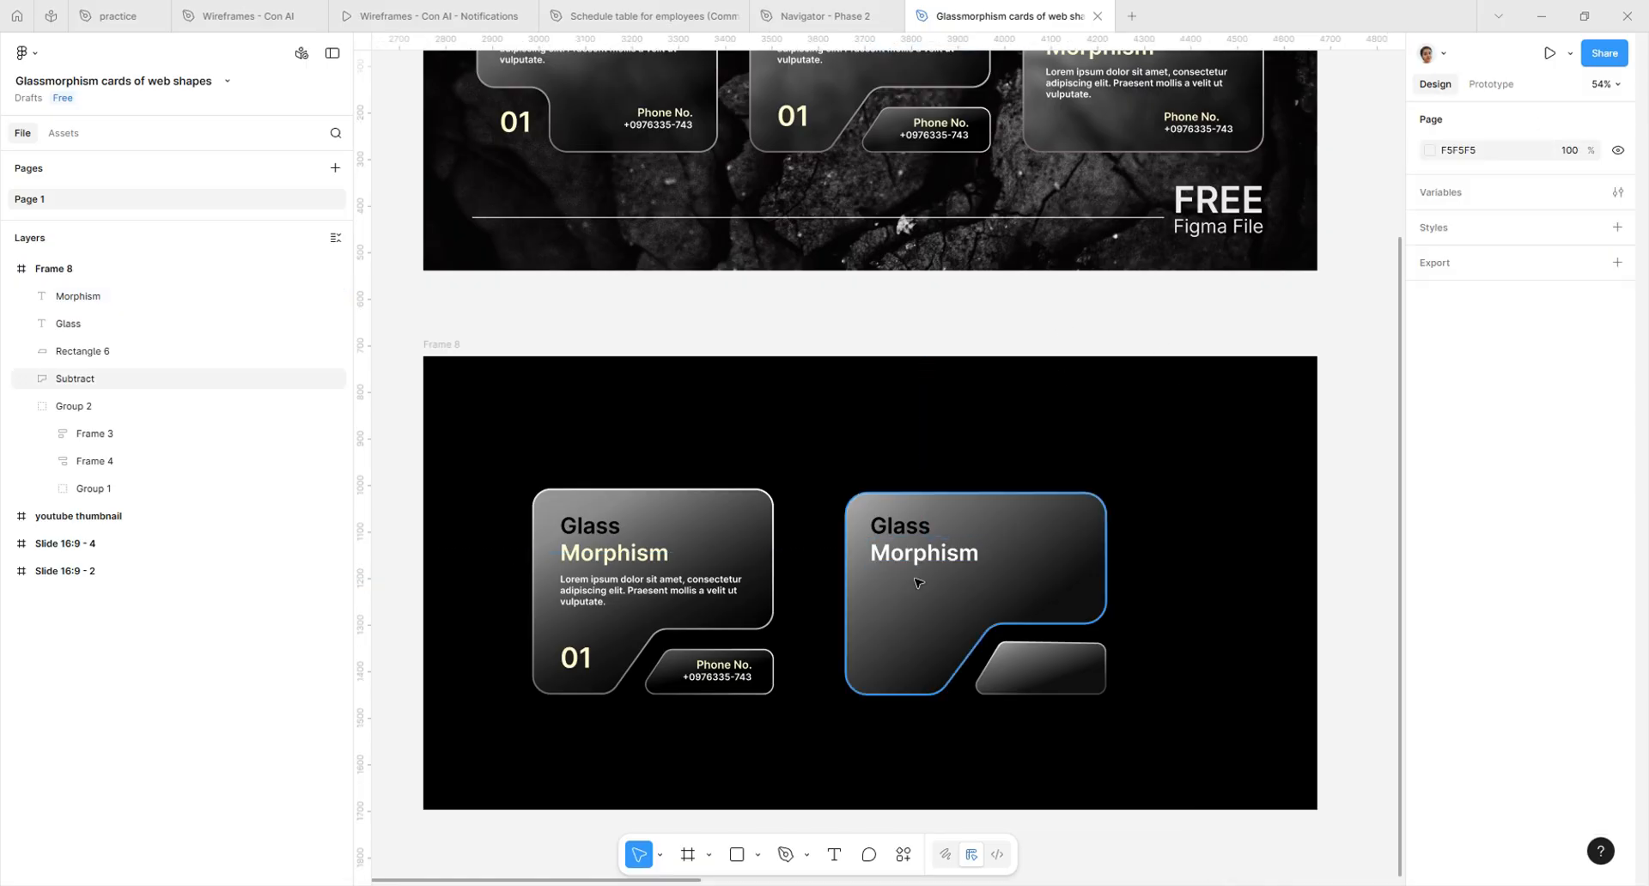